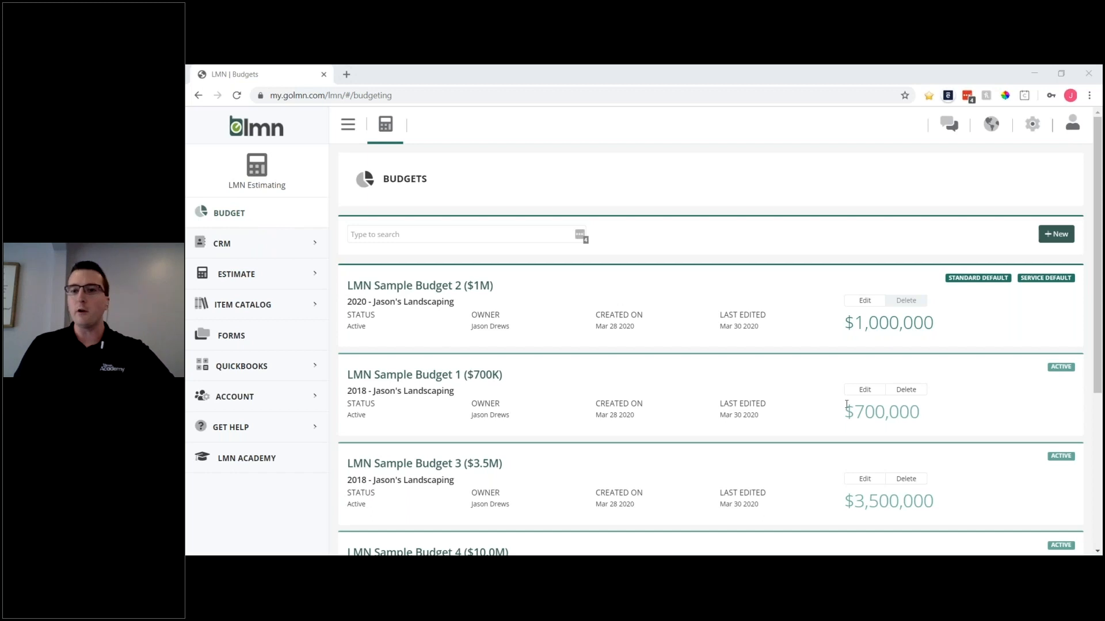
# Review the list of sample budgets, checking the default labels and sales amount of LMN Sample Budget 2 ($1M).
pyautogui.scroll(-1, 947, 328)
pyautogui.scroll(1, 949, 343)
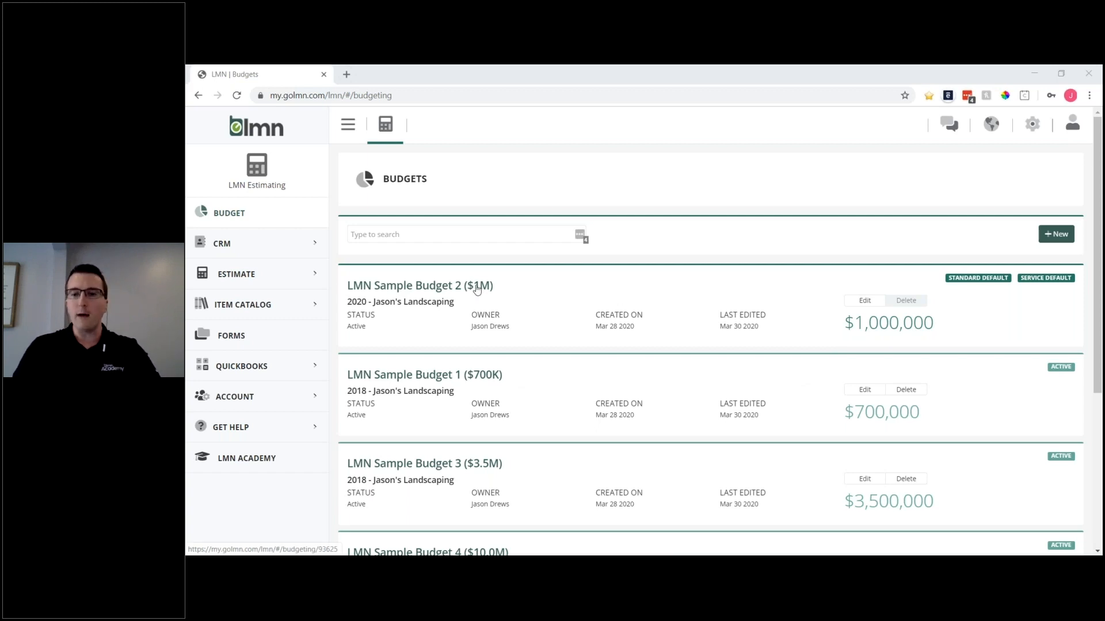
pyautogui.scroll(-1, 688, 276)
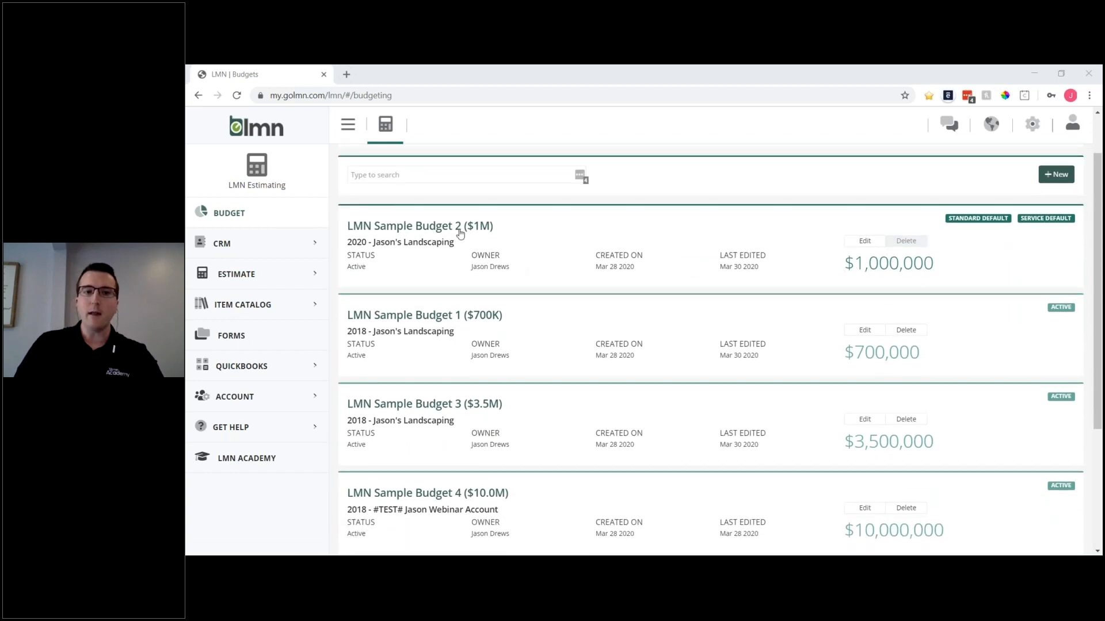
pyautogui.moveTo(975, 216); pyautogui.dragTo(1005, 244)
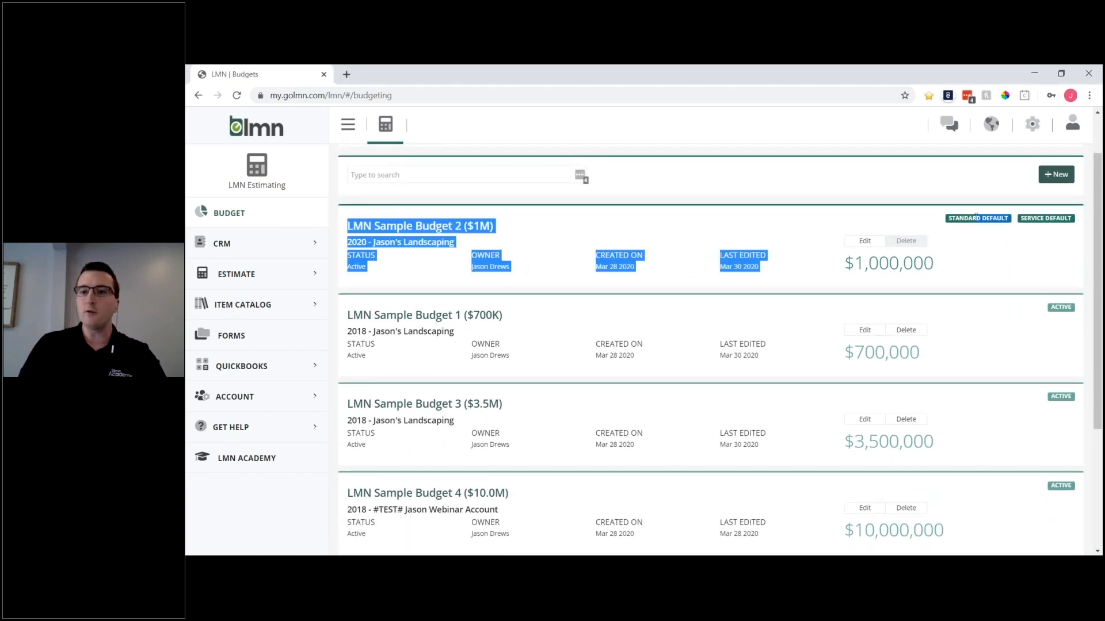
pyautogui.click(998, 239)
pyautogui.scroll(1, 790, 262)
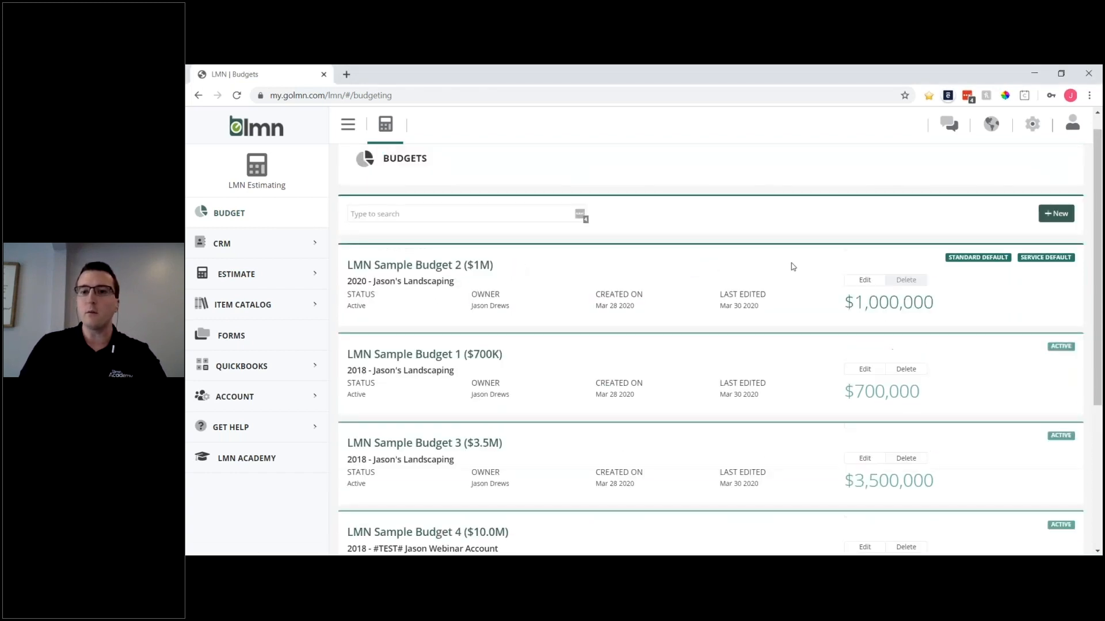
pyautogui.moveTo(855, 323); pyautogui.dragTo(934, 324)
pyautogui.click(954, 323)
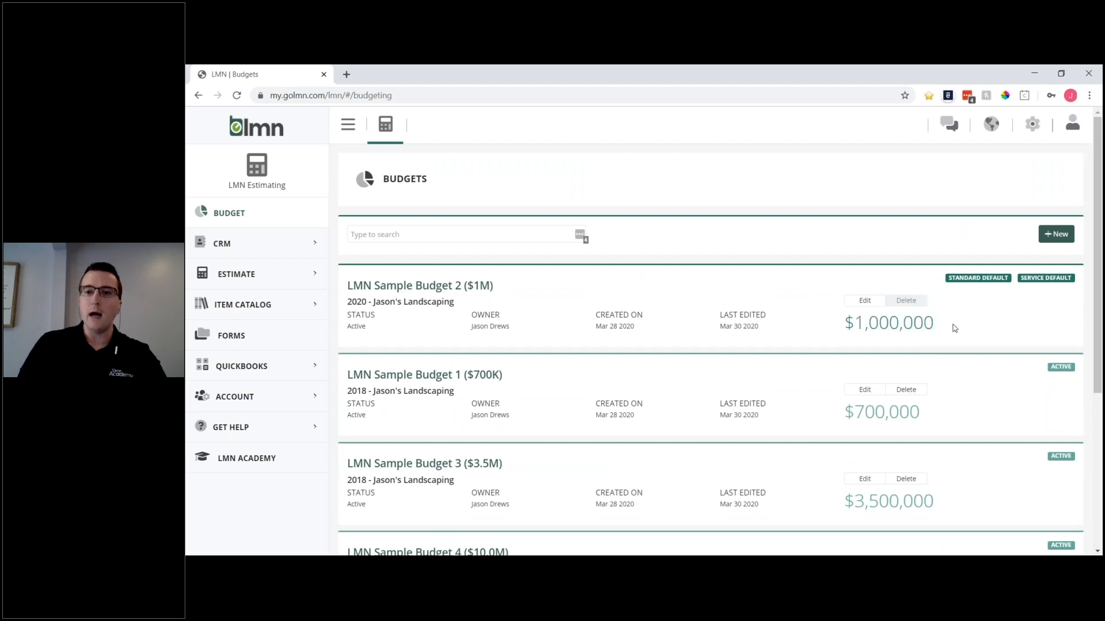
pyautogui.scroll(-3, 575, 294)
pyautogui.scroll(3, 523, 300)
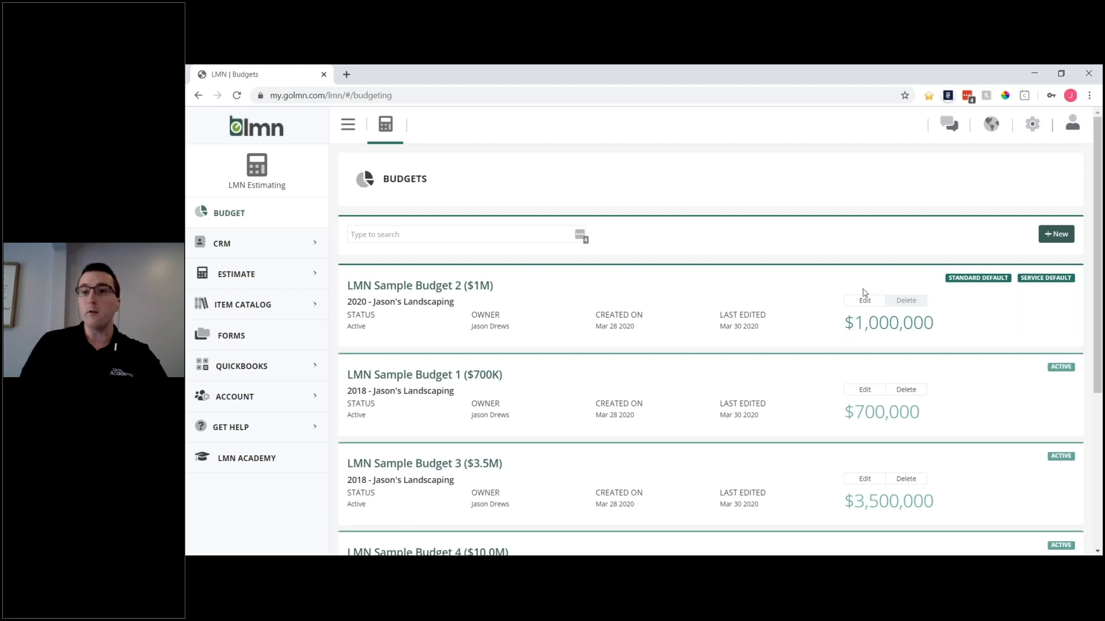
# Open LMN Sample Budget 2 ($1M) from the budget list.
pyautogui.click(1054, 240)
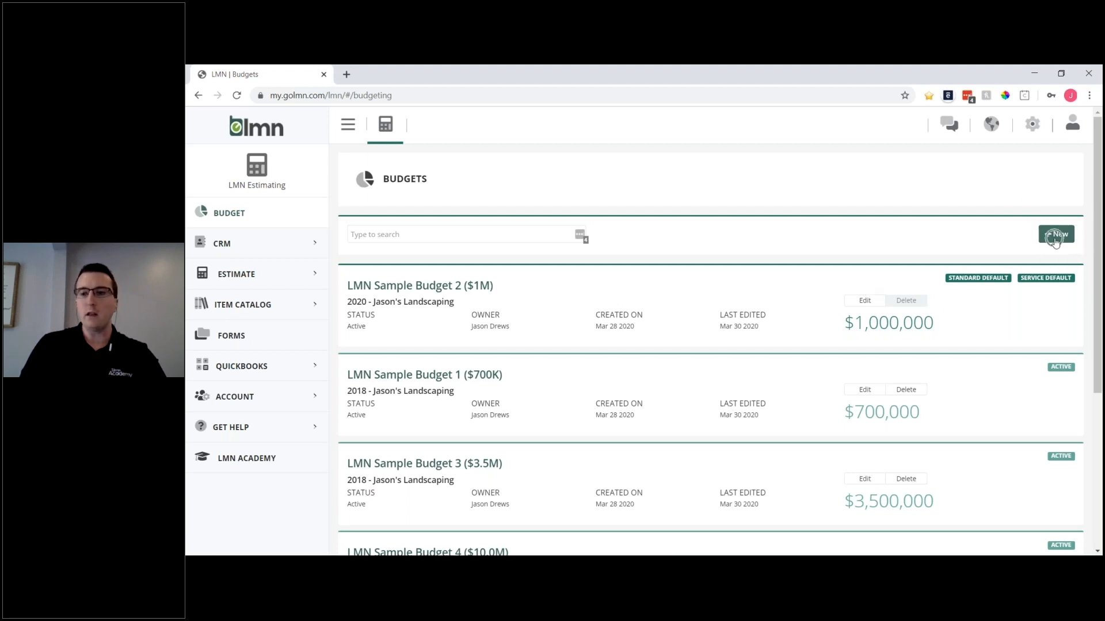
pyautogui.click(1055, 241)
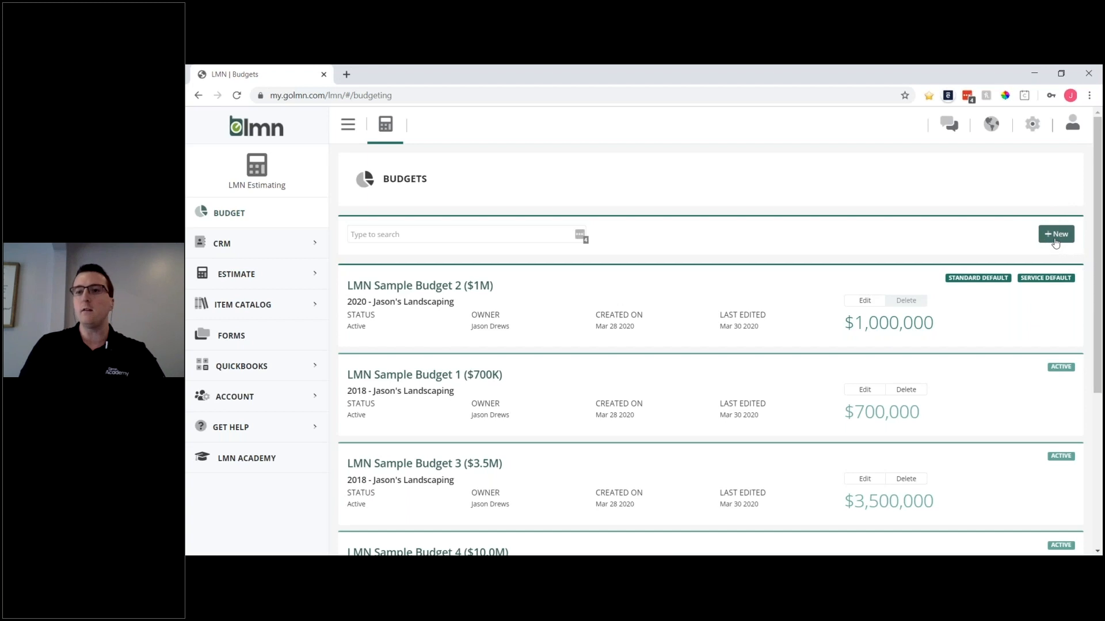
pyautogui.click(472, 289)
pyautogui.press('ctrl')
pyautogui.press('ctrl')
pyautogui.press('ctrl')
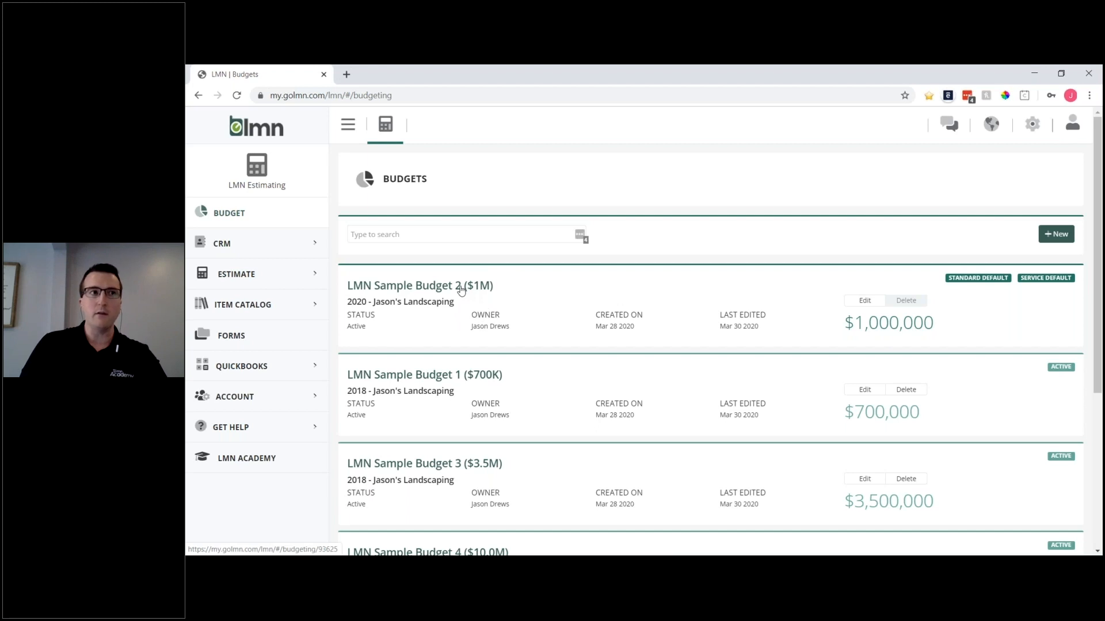
pyautogui.click(461, 290)
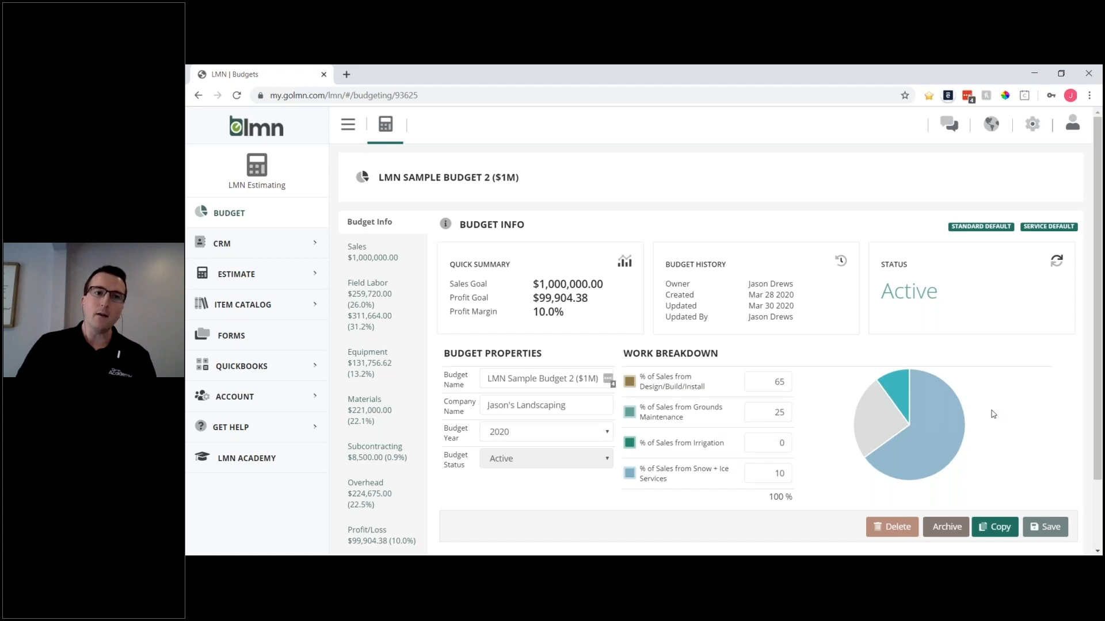
# Start a copy of this budget and change the copy's name to "LMN Sample Budget 2 ($1M) -", dropping the "Copy of" prefix.
pyautogui.moveTo(888, 390)
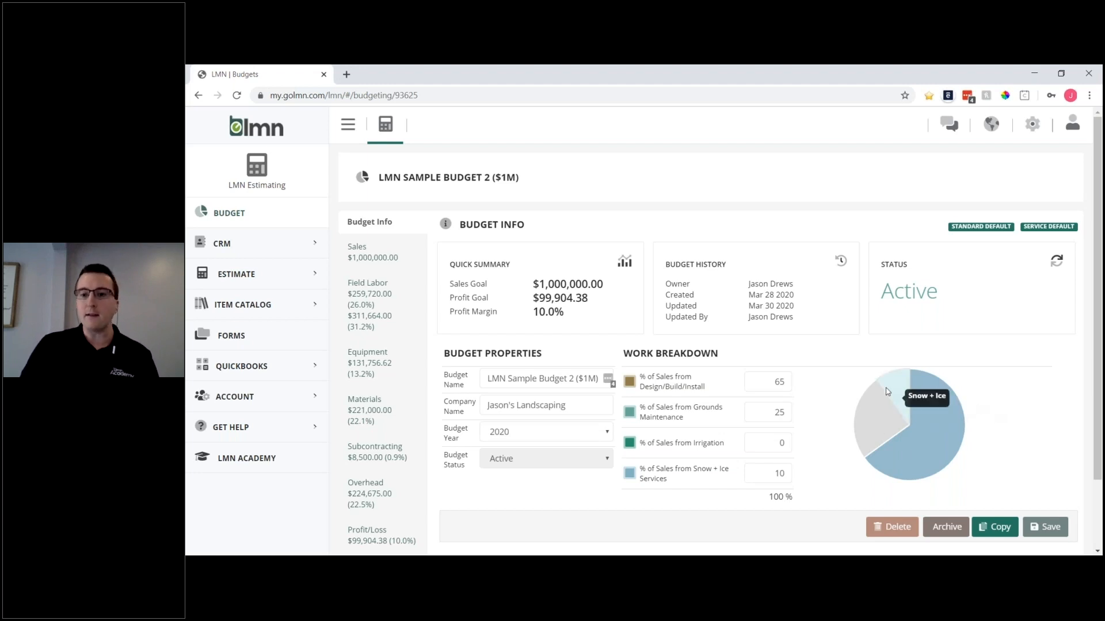
pyautogui.click(995, 528)
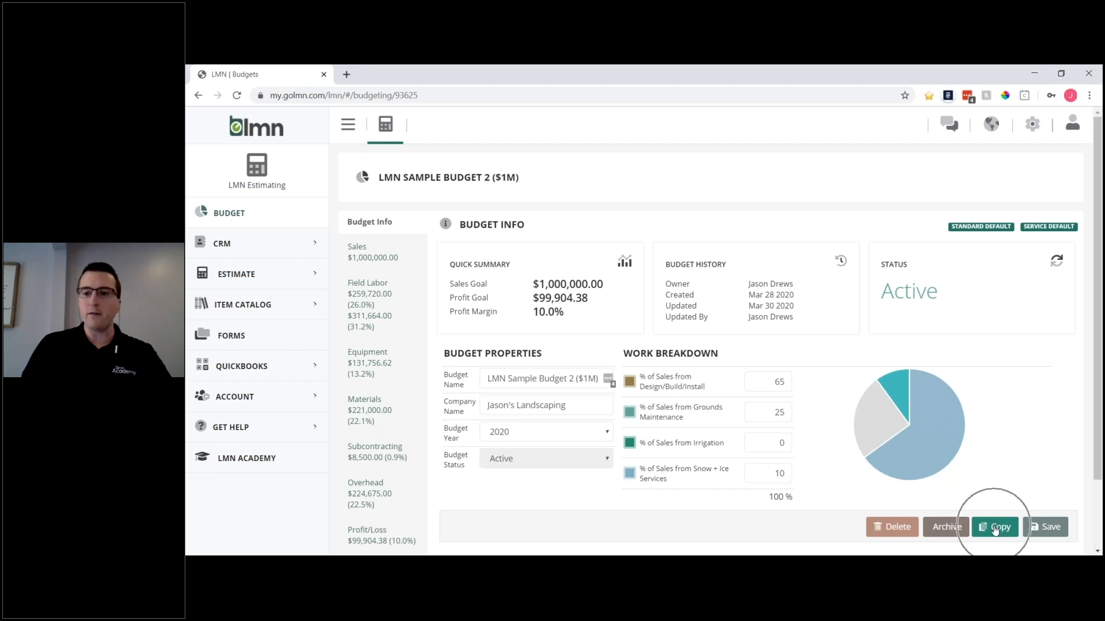
pyautogui.scroll(-1, 982, 468)
pyautogui.scroll(1, 983, 468)
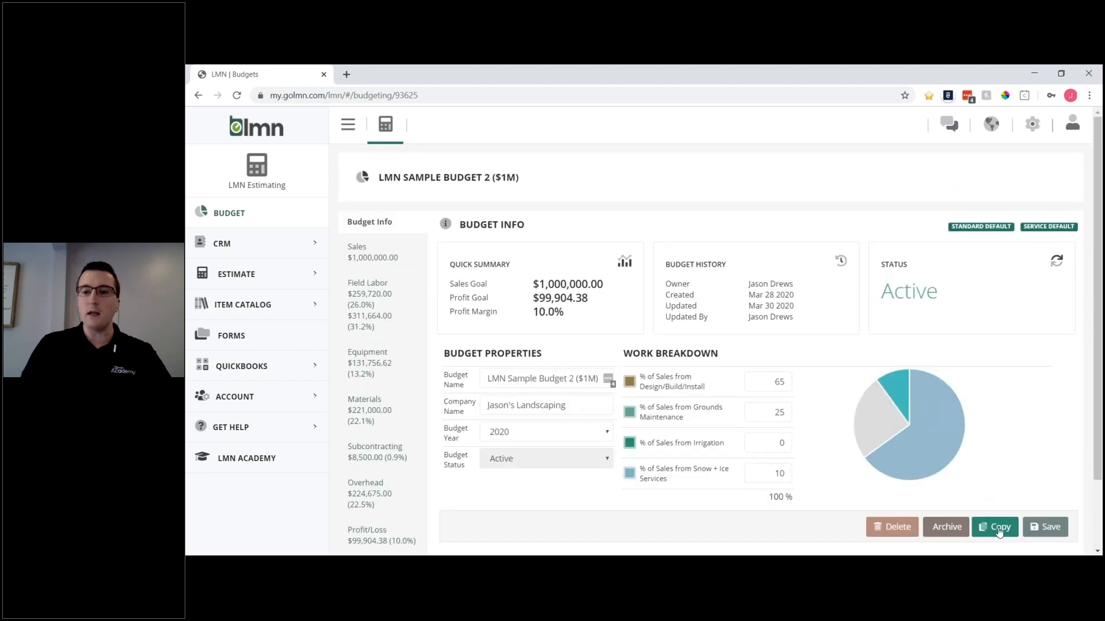
pyautogui.press('ctrl')
pyautogui.press('ctrl')
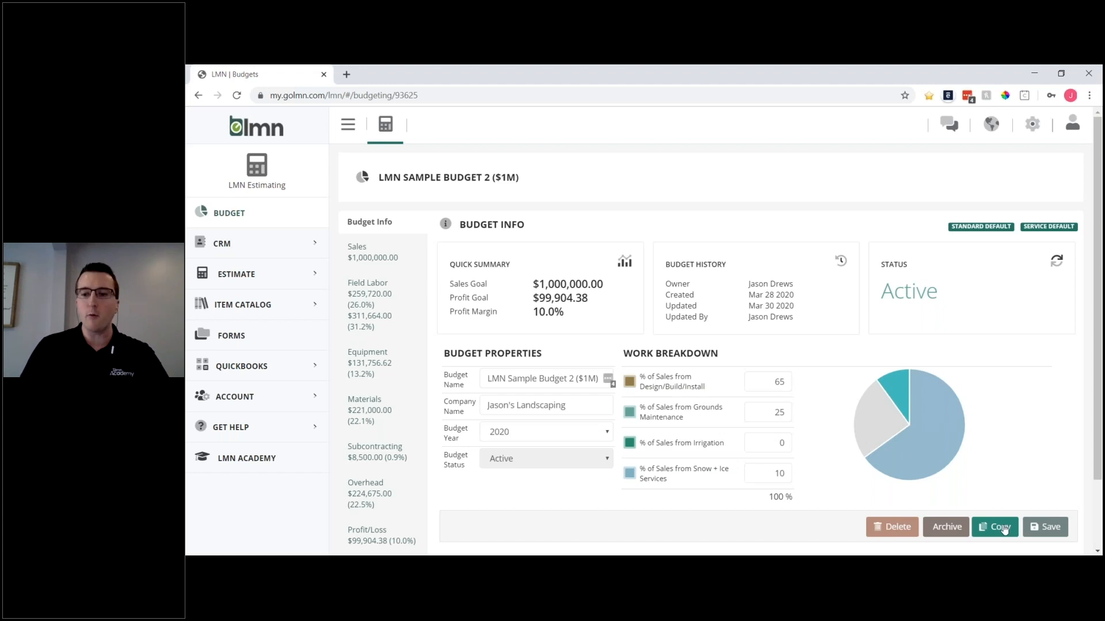
pyautogui.click(994, 536)
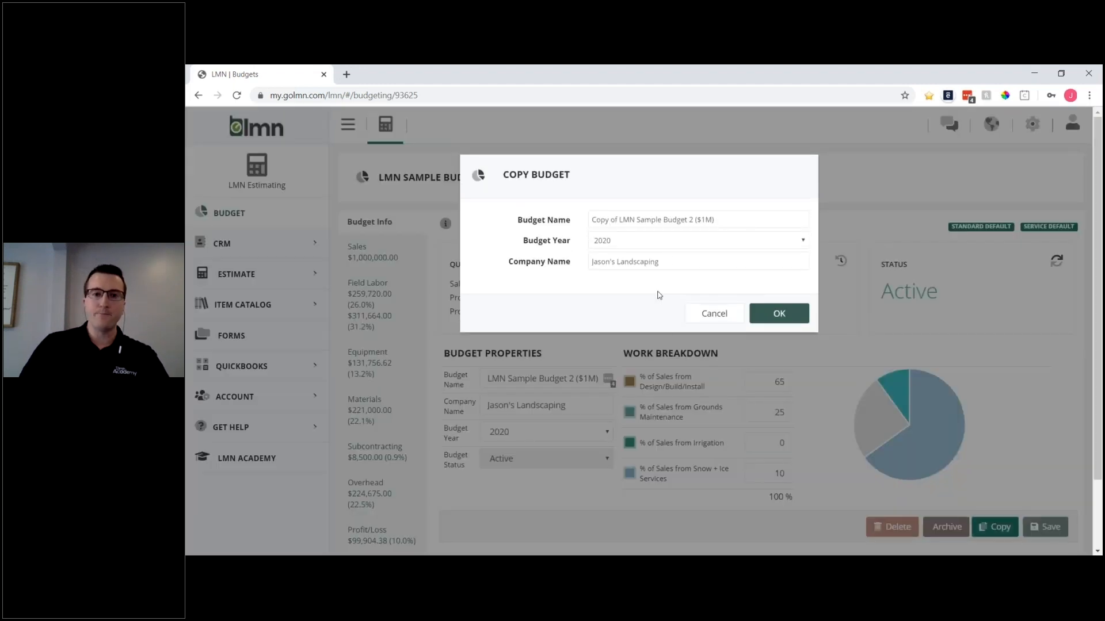
pyautogui.moveTo(517, 220); pyautogui.dragTo(570, 221)
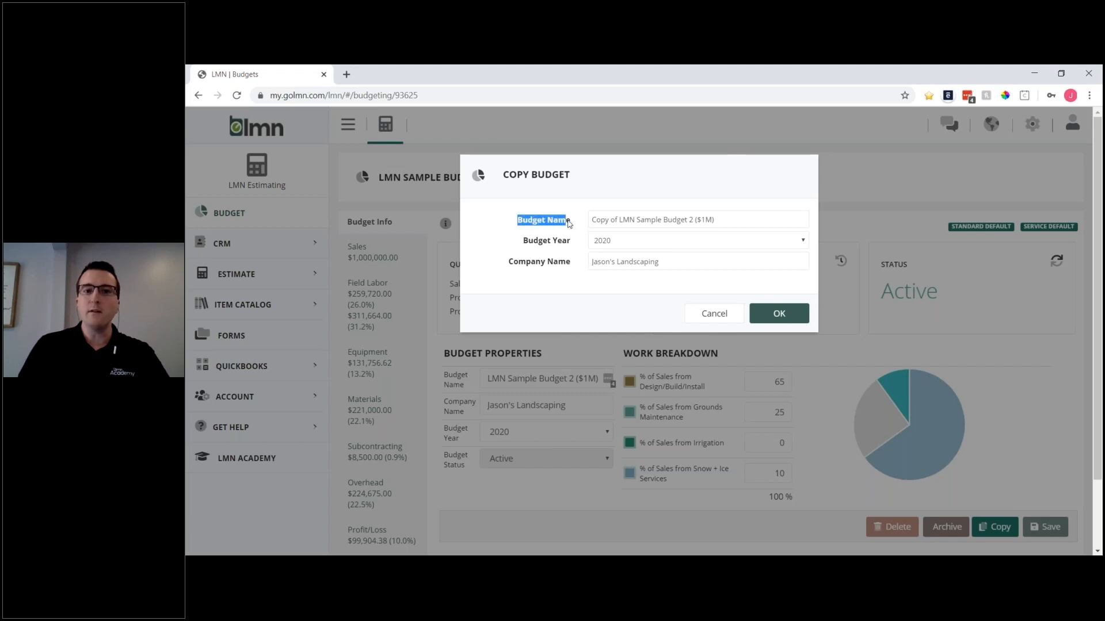
pyautogui.click(619, 222)
pyautogui.moveTo(619, 223); pyautogui.dragTo(586, 225)
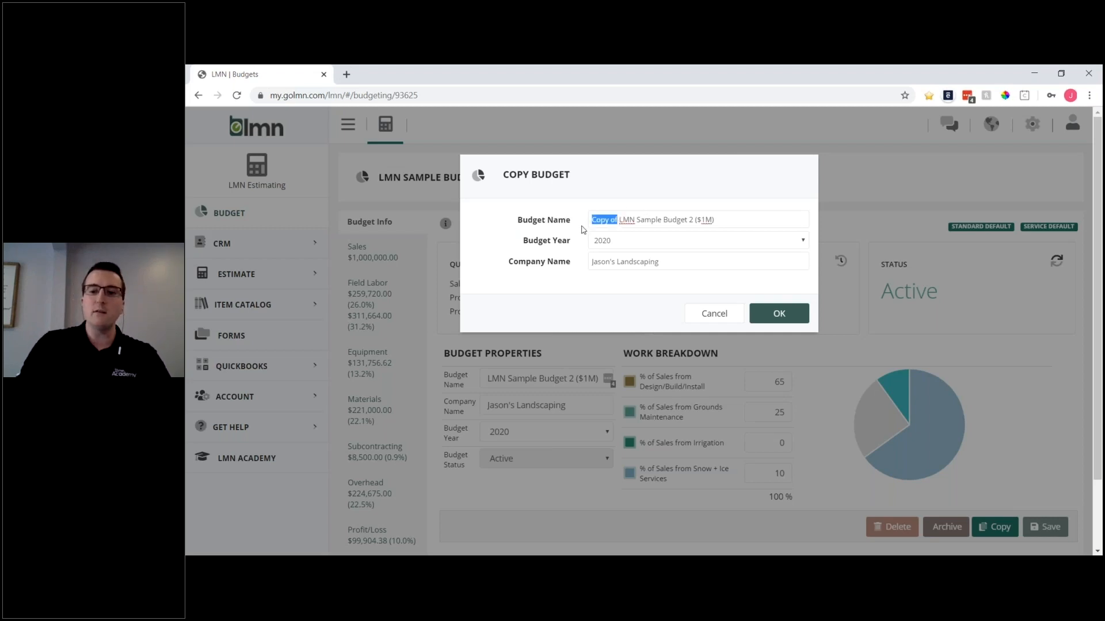
pyautogui.press('BackSpace')
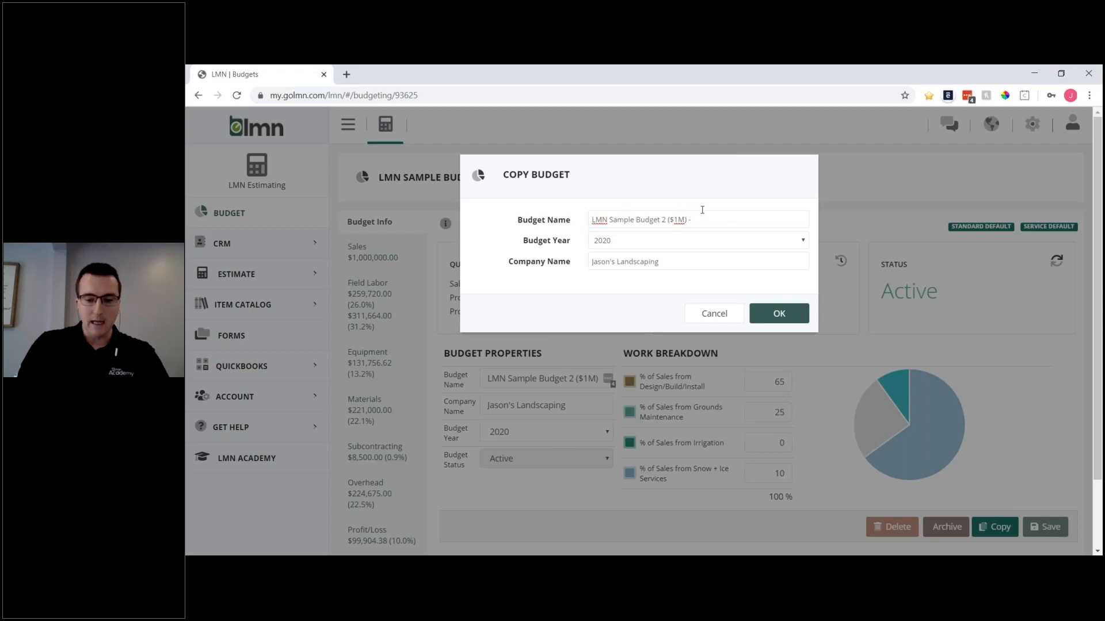
pyautogui.write('Version 2')
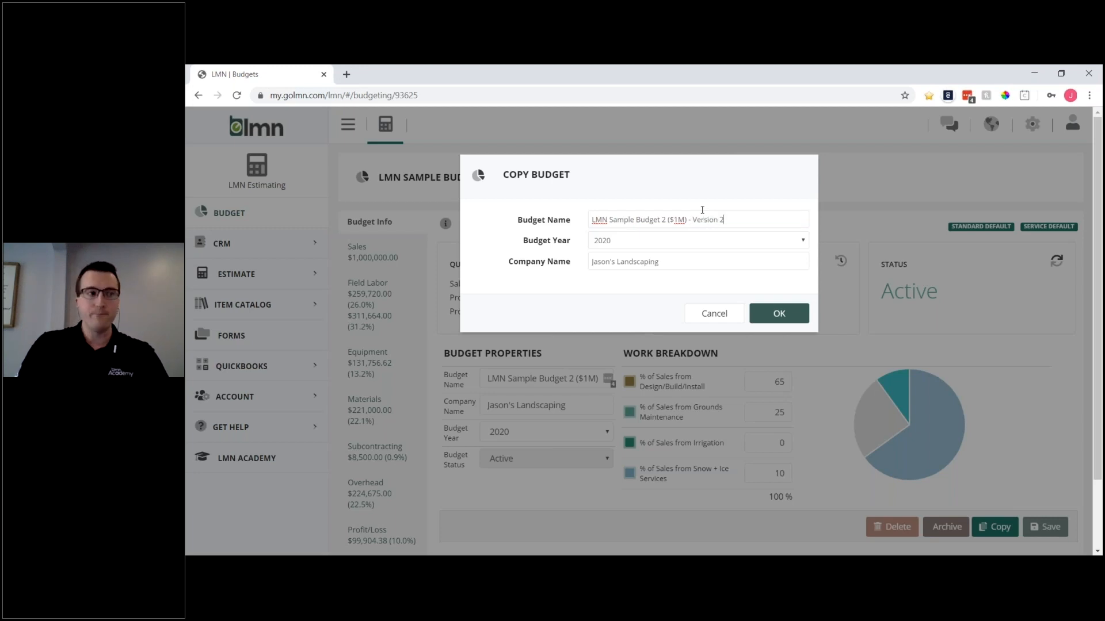
pyautogui.press('BackSpace')
pyautogui.press('BackSpace')
pyautogui.press('BackSpace')
pyautogui.press('BackSpace')
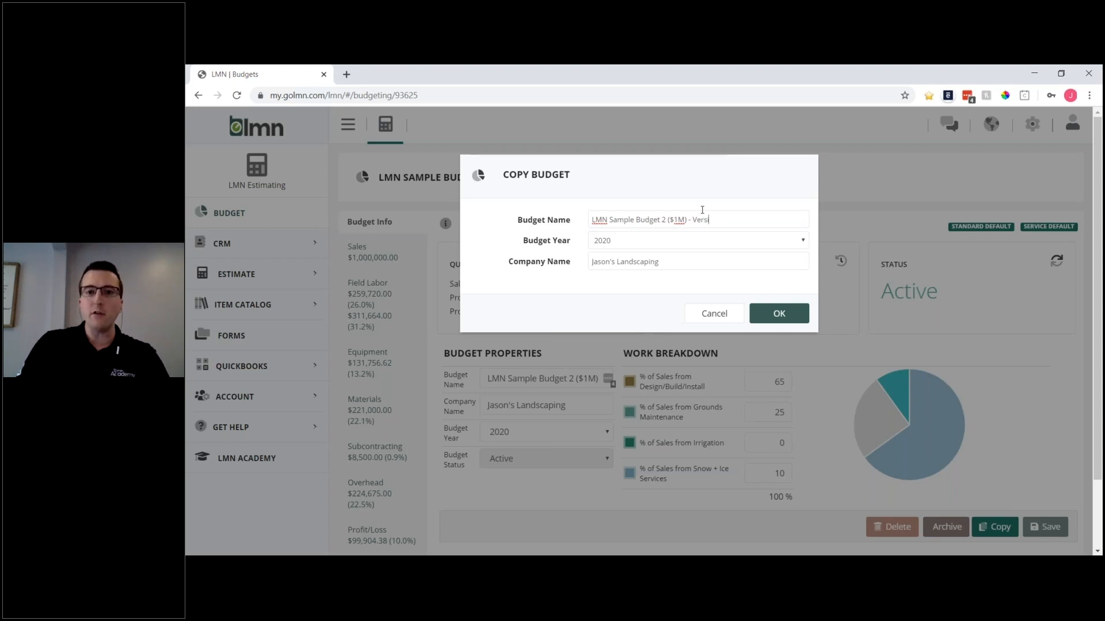
pyautogui.press('BackSpace')
pyautogui.press('BackSpace')
pyautogui.press('BackSpace')
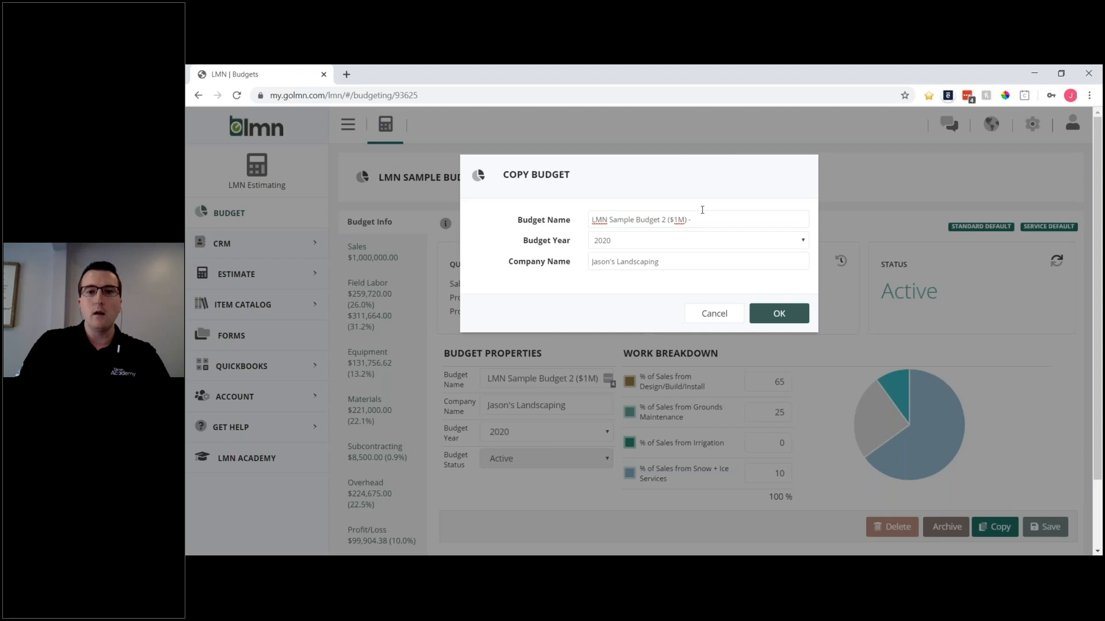
# Complete the budget name as "LMN Sample Budget 2 ($1M) - Optimistic" and create the copy for 2020.
pyautogui.write('Op')
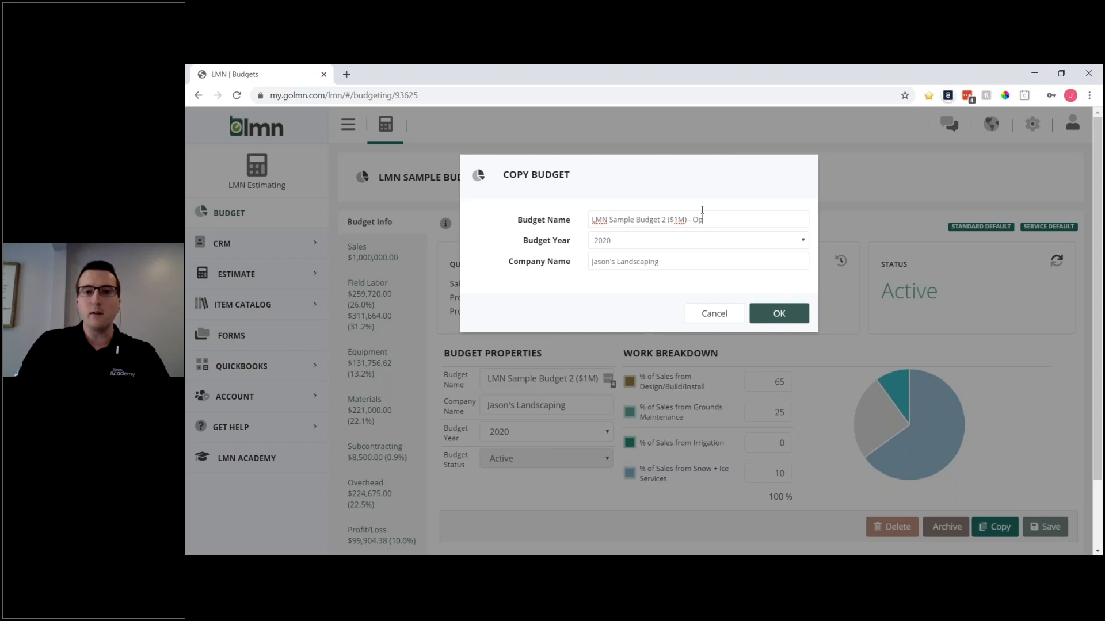
pyautogui.write('timistic')
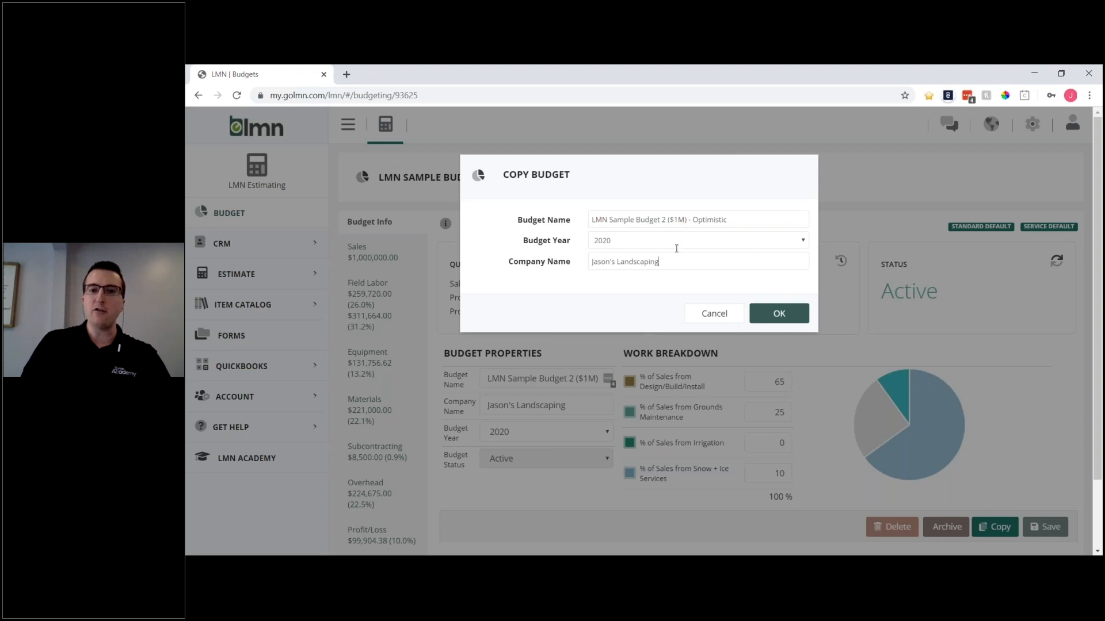
pyautogui.click(787, 318)
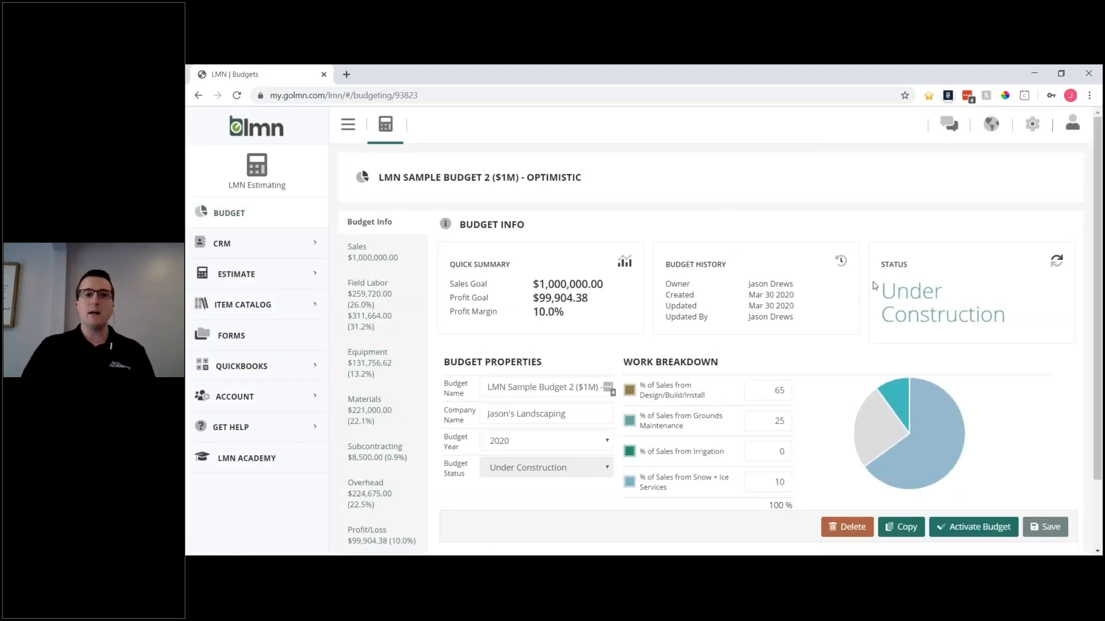
# Check the copied budget's status and its activation option on the budget info page.
pyautogui.moveTo(880, 292); pyautogui.dragTo(1001, 316)
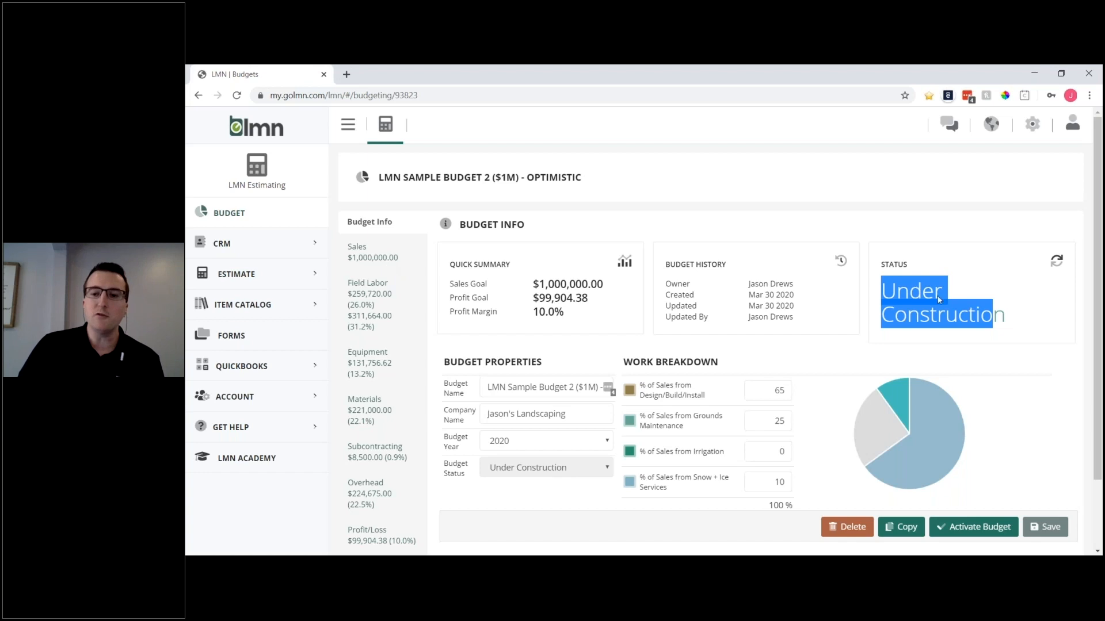
pyautogui.click(986, 527)
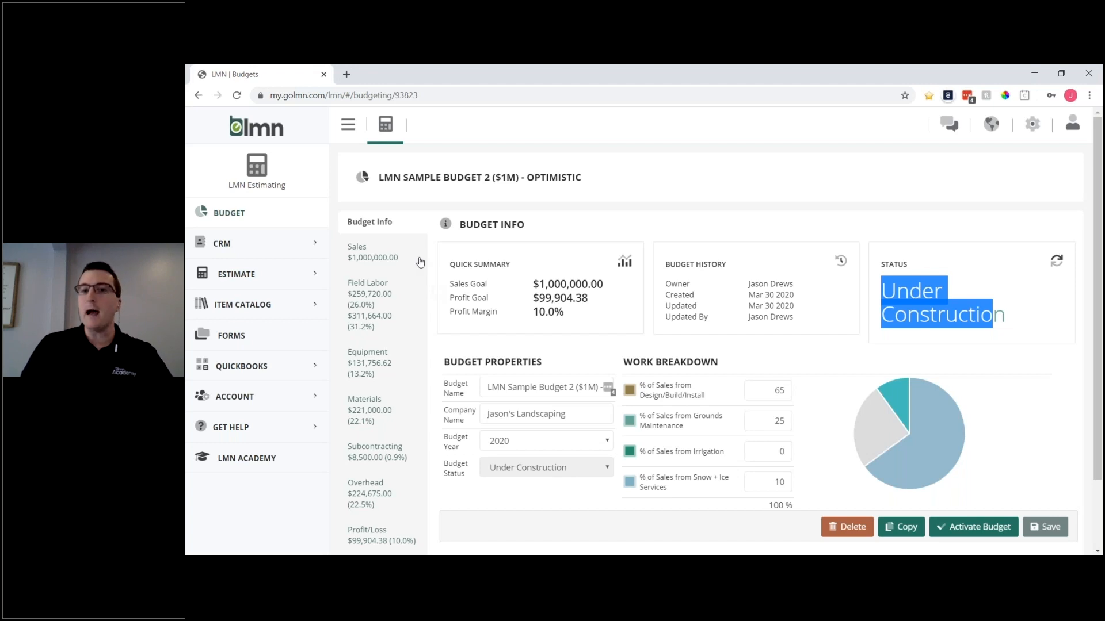
pyautogui.click(659, 195)
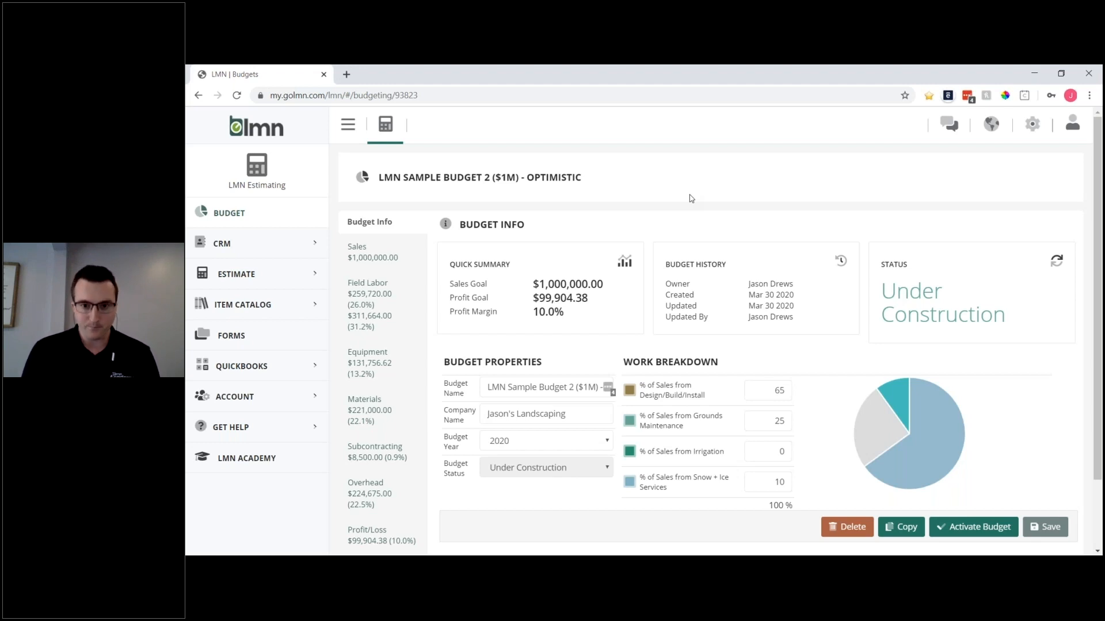
# Open the Sales section of the Optimistic budget and review the forecast amounts for installation, maintenance and snow + ice sales.
pyautogui.click(371, 258)
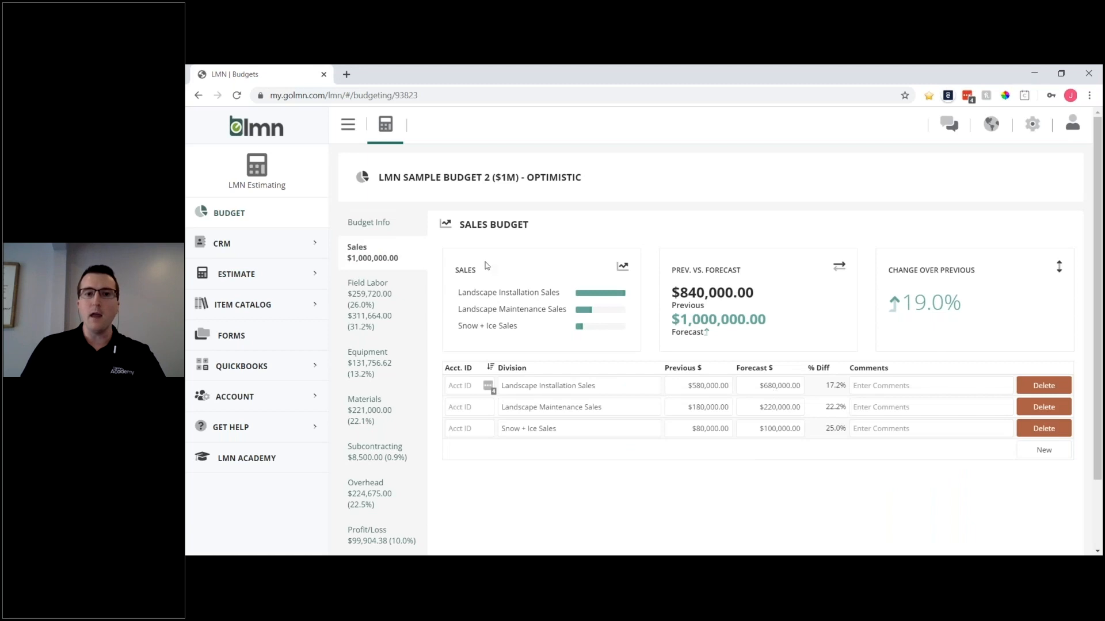
pyautogui.moveTo(527, 178)
pyautogui.mouseDown()
pyautogui.moveTo(584, 180)
pyautogui.moveTo(528, 180)
pyautogui.mouseUp()
pyautogui.click(583, 178)
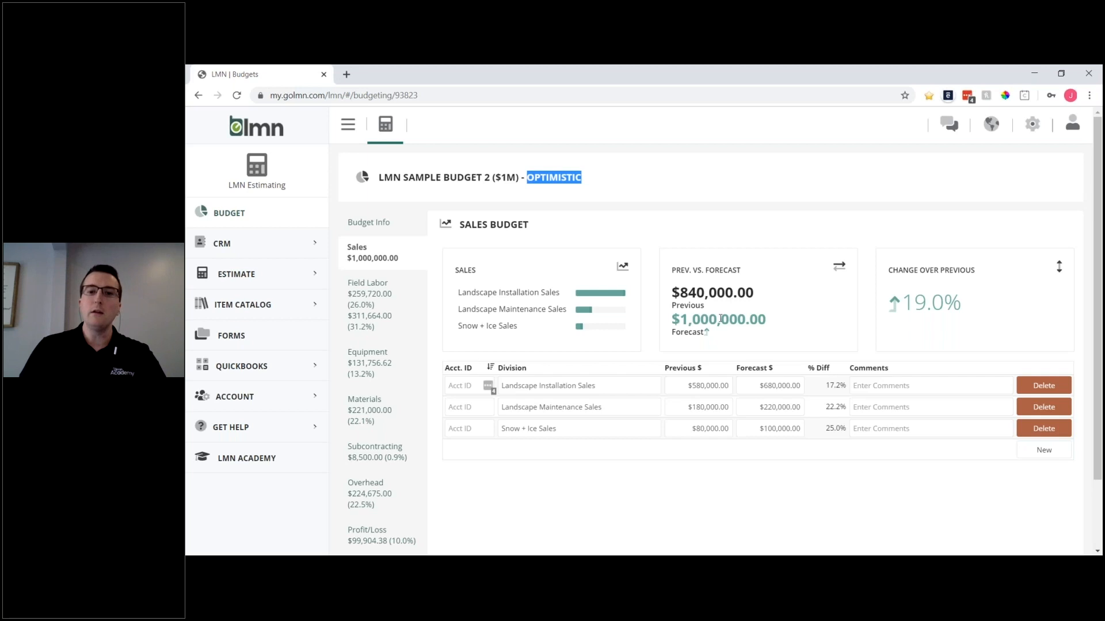
pyautogui.click(605, 204)
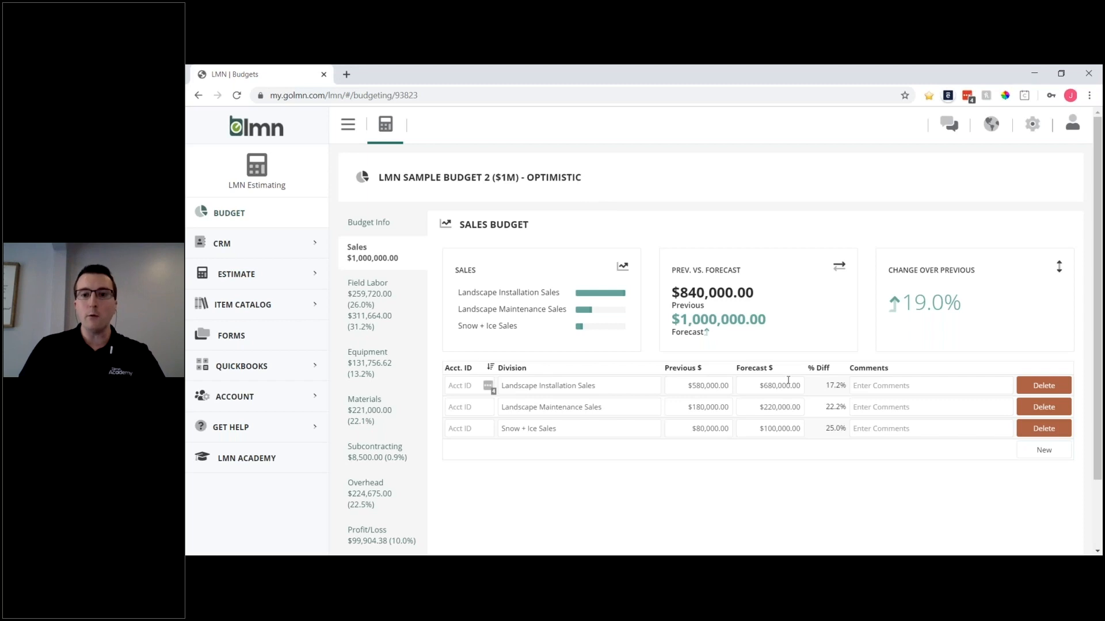
pyautogui.moveTo(760, 386); pyautogui.dragTo(803, 388)
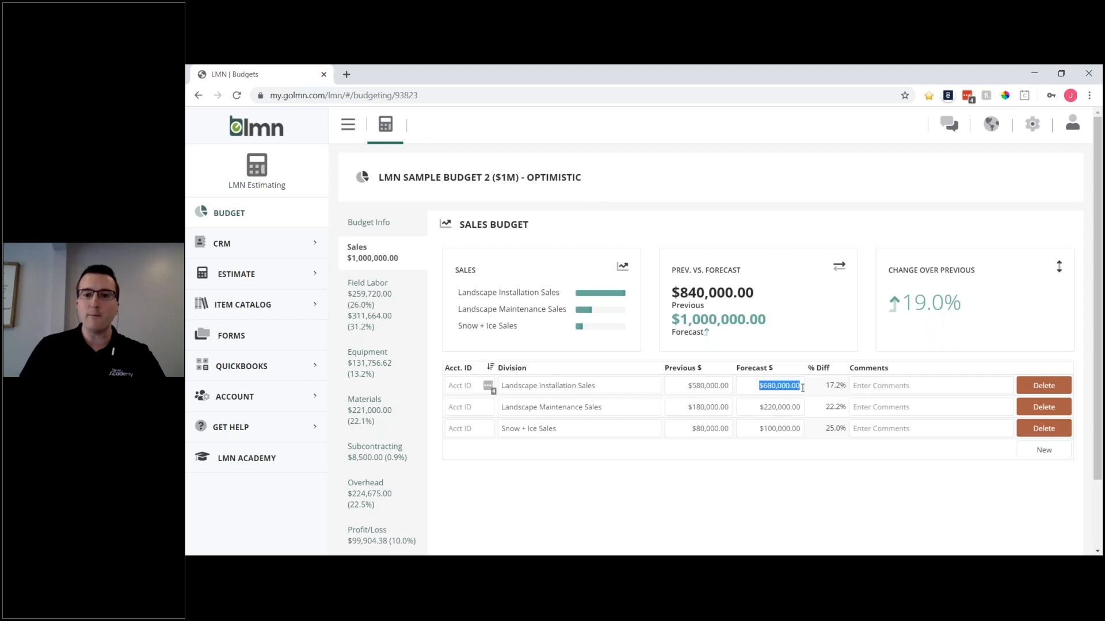
pyautogui.click(775, 403)
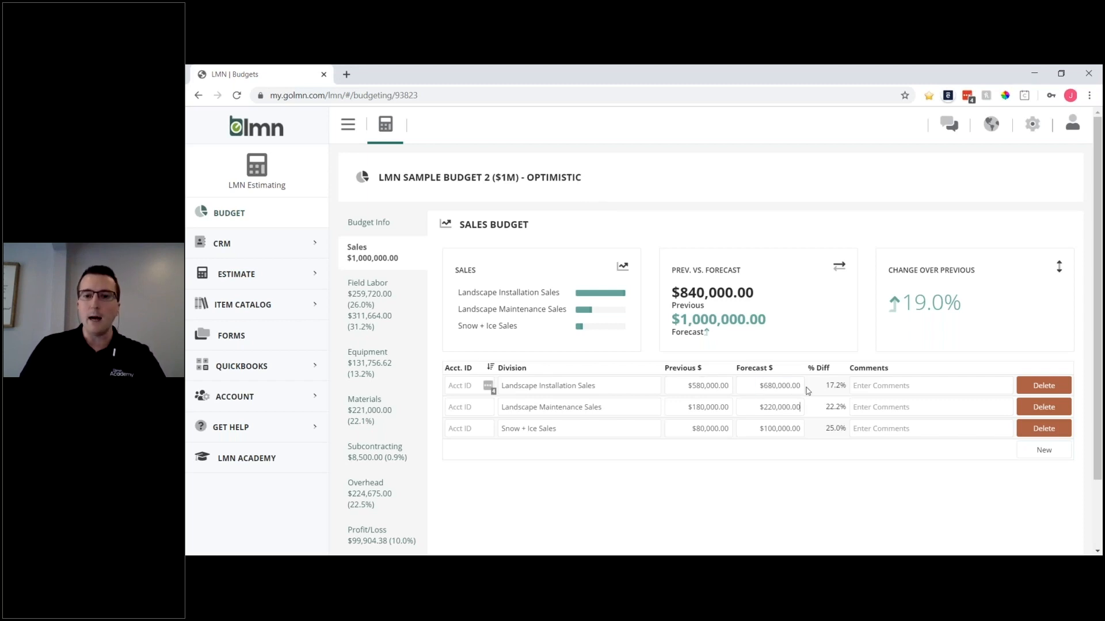
pyautogui.moveTo(595, 386); pyautogui.dragTo(586, 385)
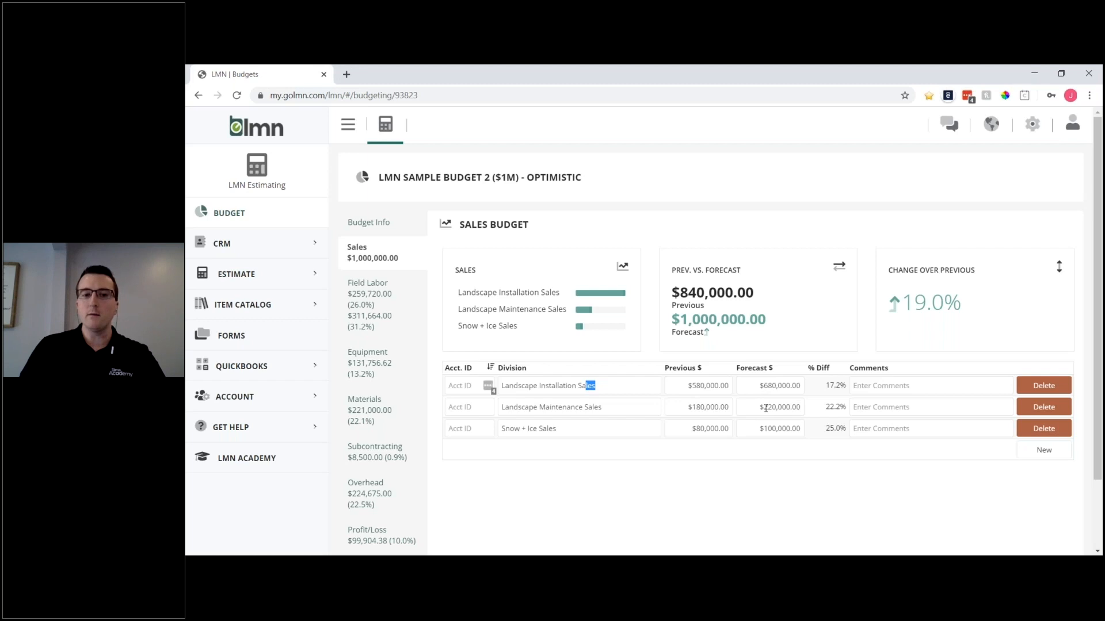
pyautogui.moveTo(757, 428); pyautogui.dragTo(828, 437)
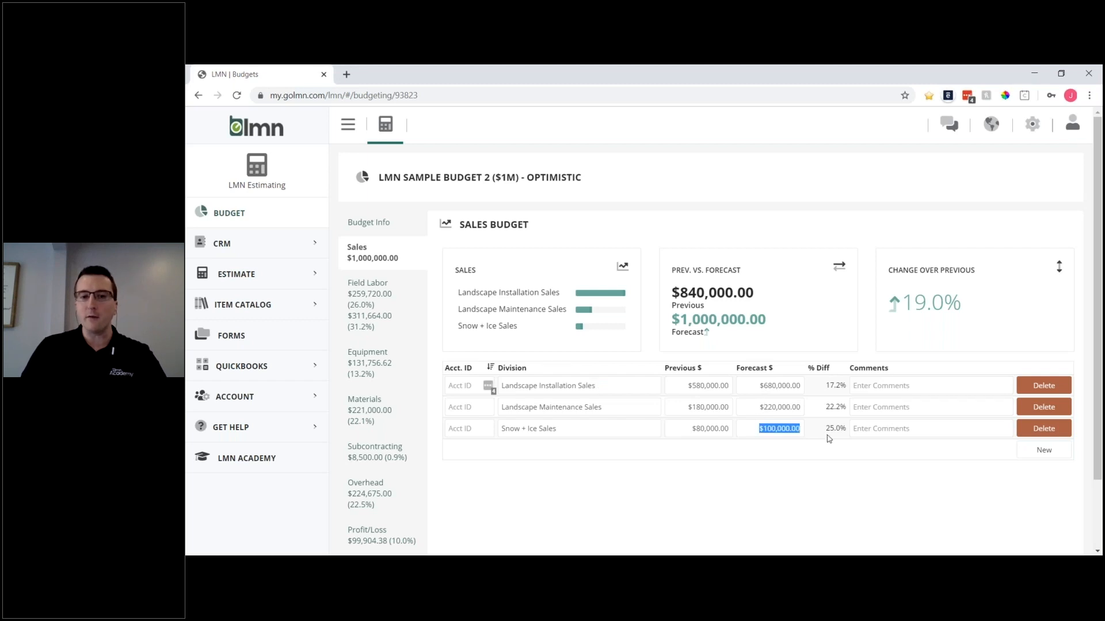
pyautogui.click(807, 454)
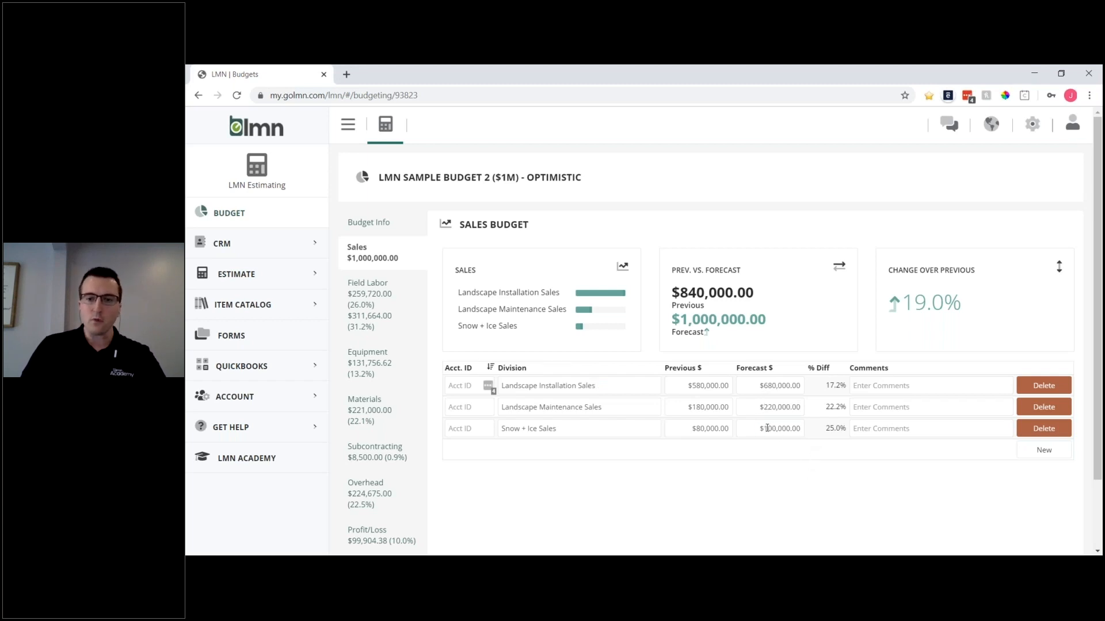
# Set the Landscape Installation Sales forecast to $720,000 in the sales budget.
pyautogui.moveTo(760, 428); pyautogui.dragTo(802, 429)
pyautogui.click(801, 449)
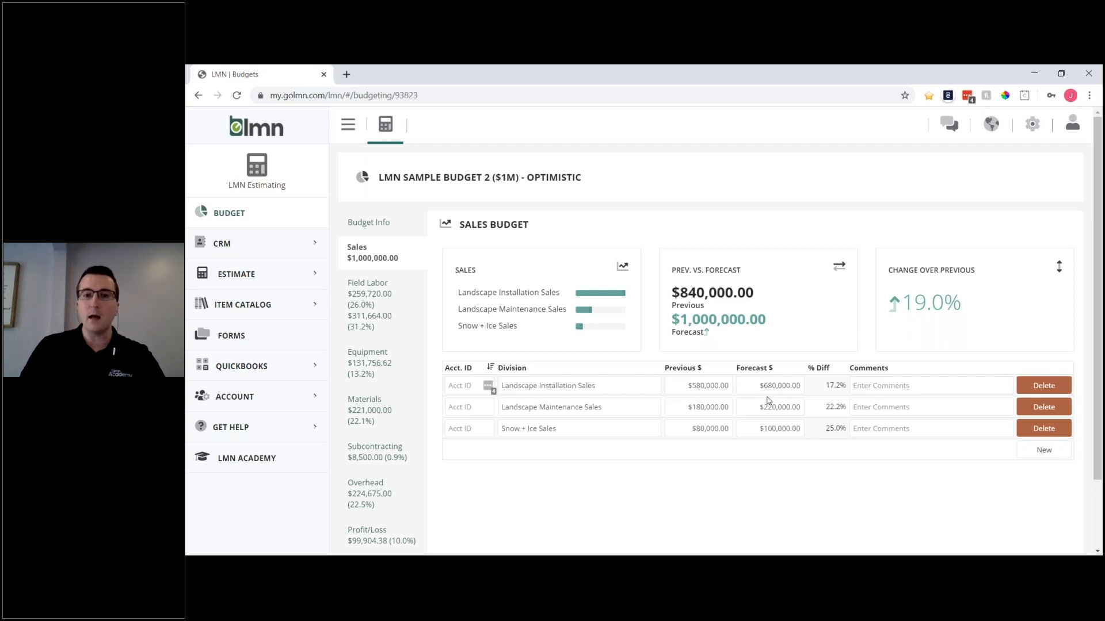
pyautogui.moveTo(764, 386); pyautogui.dragTo(773, 386)
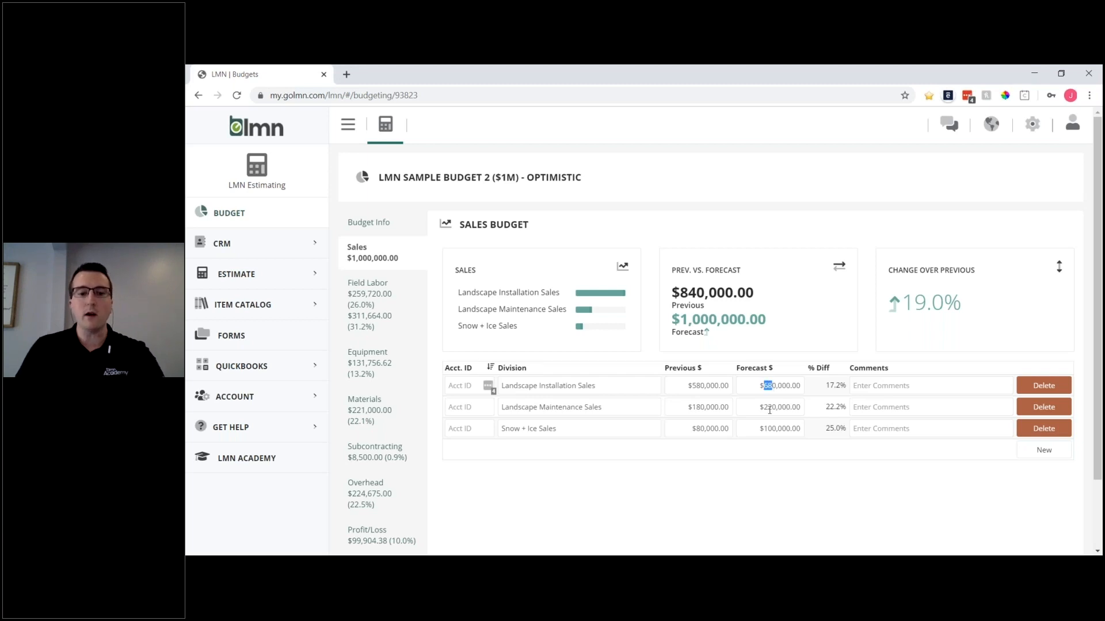
pyautogui.write('72')
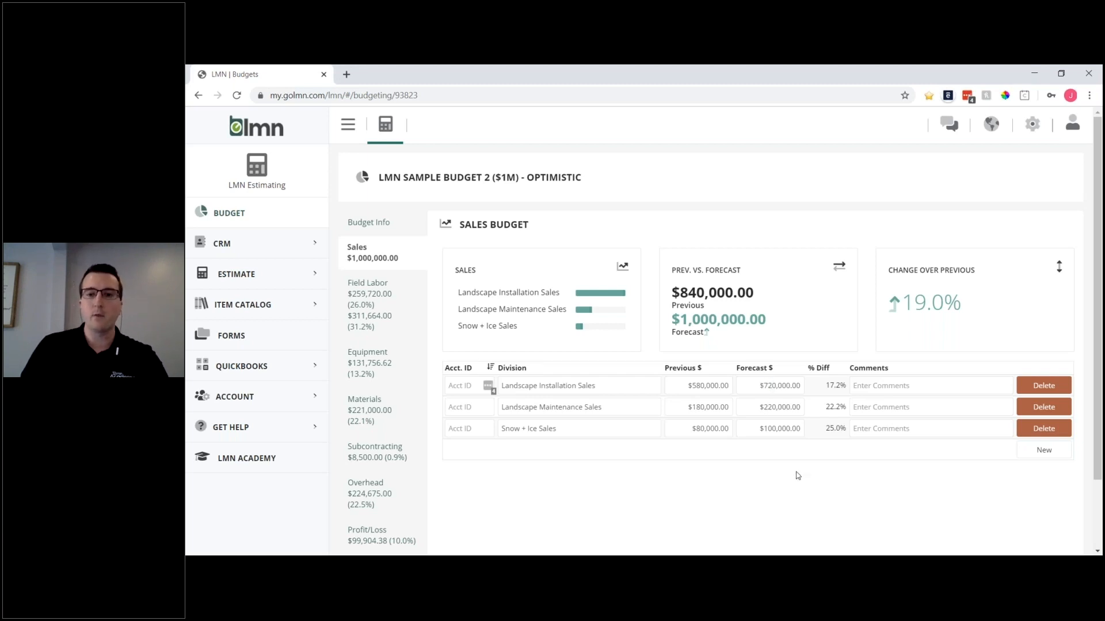
pyautogui.click(798, 475)
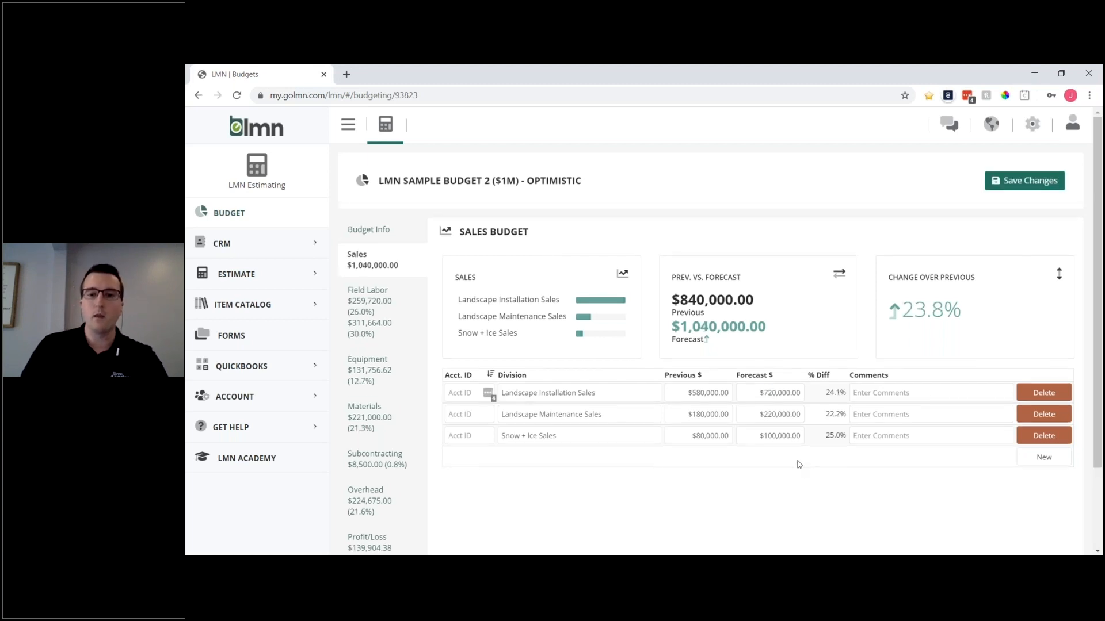
# Set the Landscape Maintenance Sales forecast to $240,000 and save the budget changes.
pyautogui.click(770, 413)
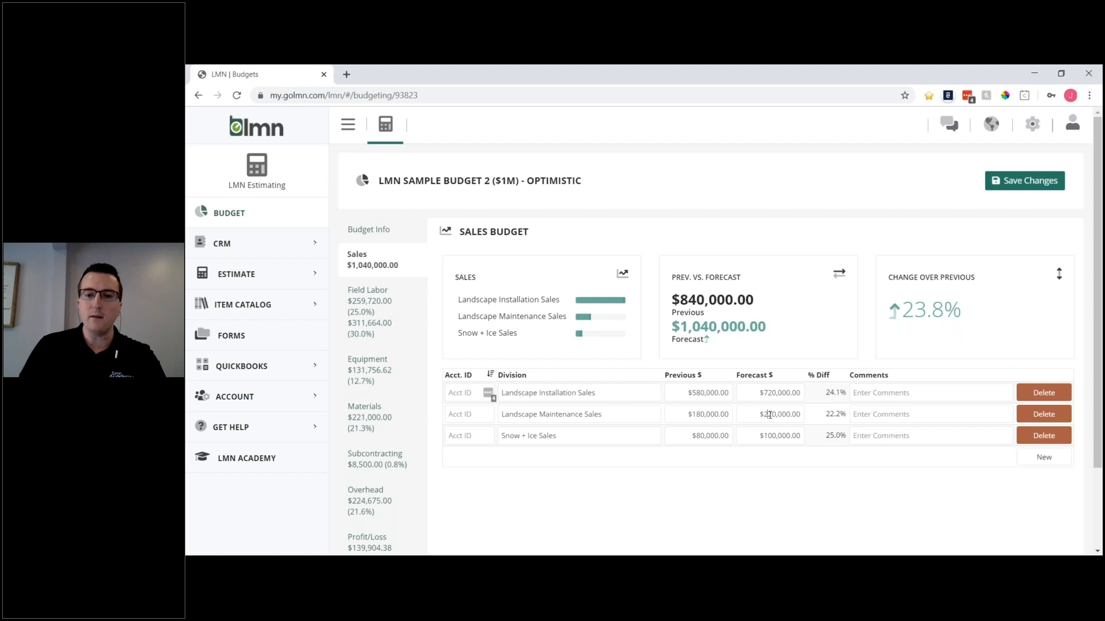
pyautogui.moveTo(769, 414); pyautogui.dragTo(772, 414)
pyautogui.write('4')
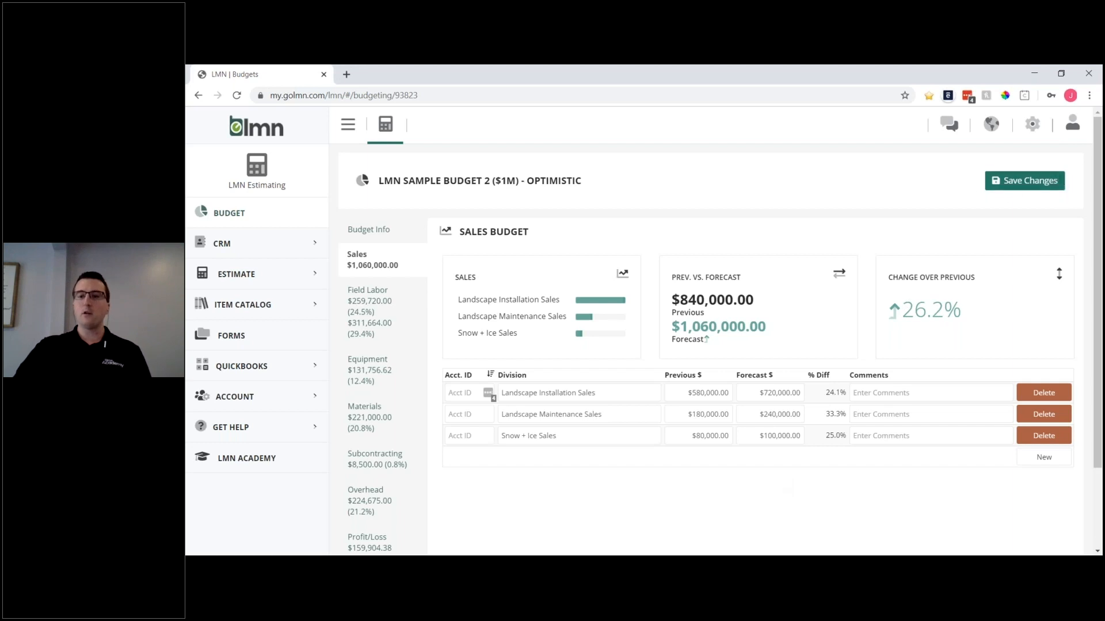
pyautogui.click(1018, 194)
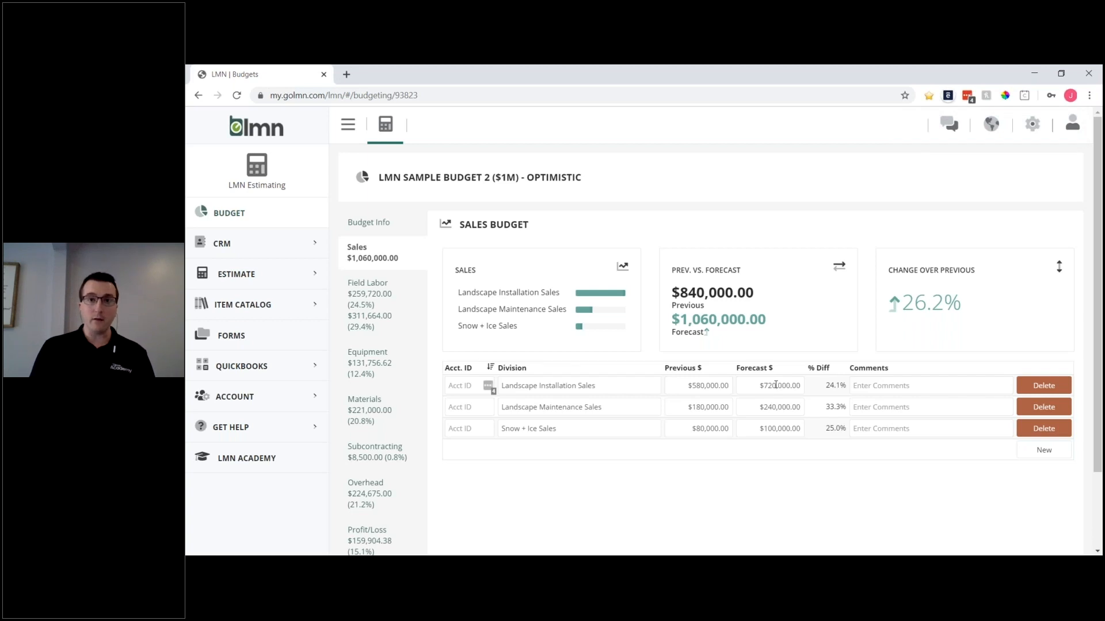
# Set the number of Install Labor (average wage) staff to 4 in the Field Labor budget and save the changes.
pyautogui.click(382, 325)
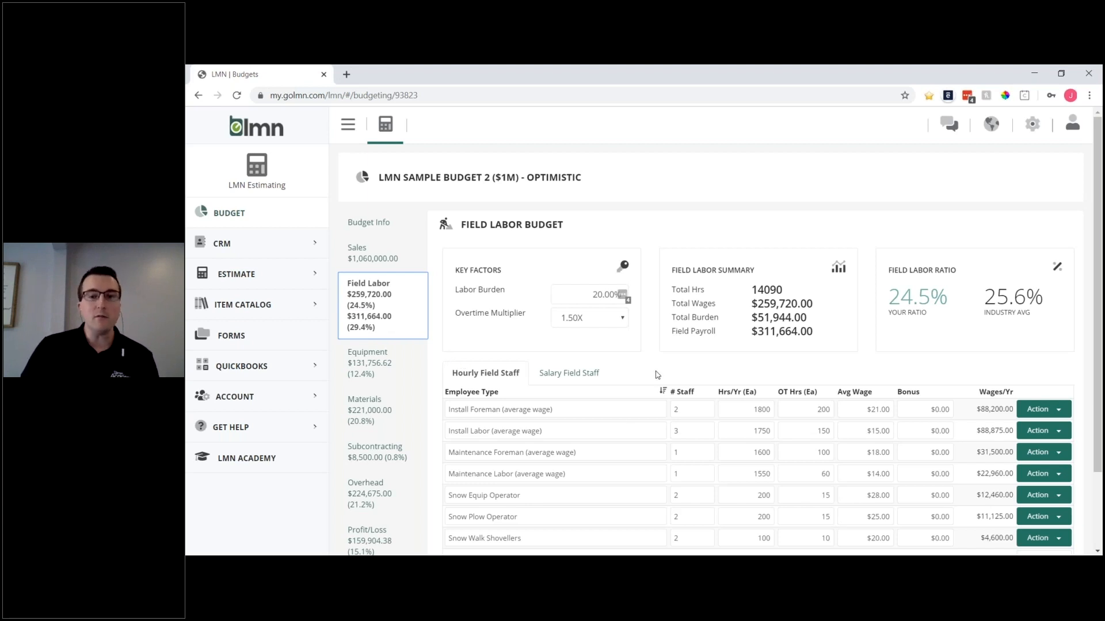
pyautogui.scroll(-1, 783, 383)
pyautogui.scroll(1, 776, 396)
pyautogui.scroll(-1, 769, 395)
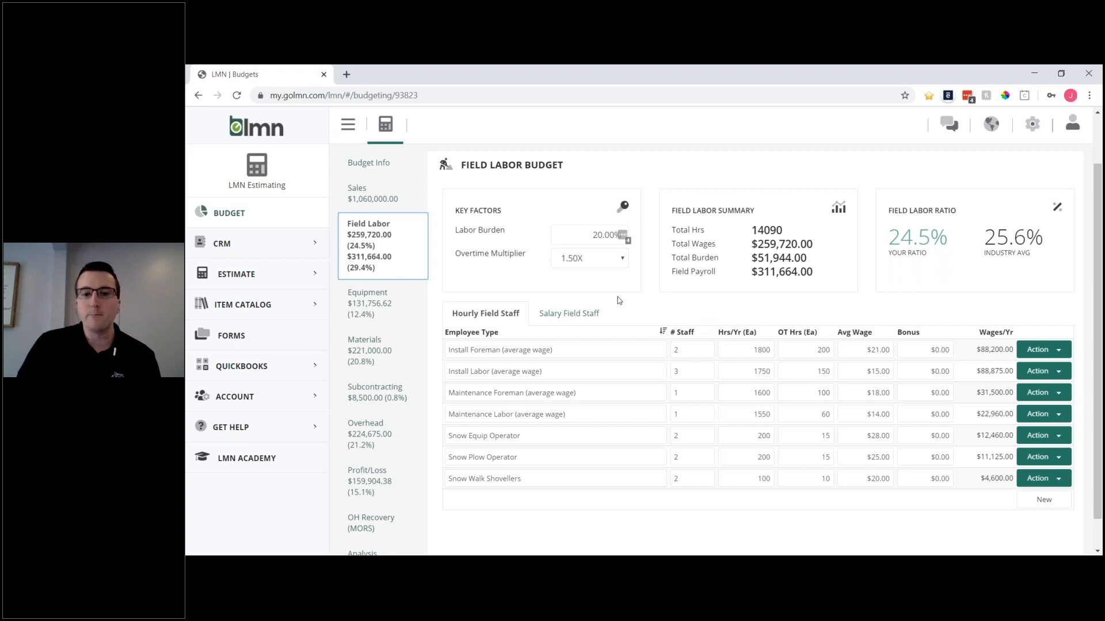
pyautogui.moveTo(691, 372); pyautogui.dragTo(667, 372)
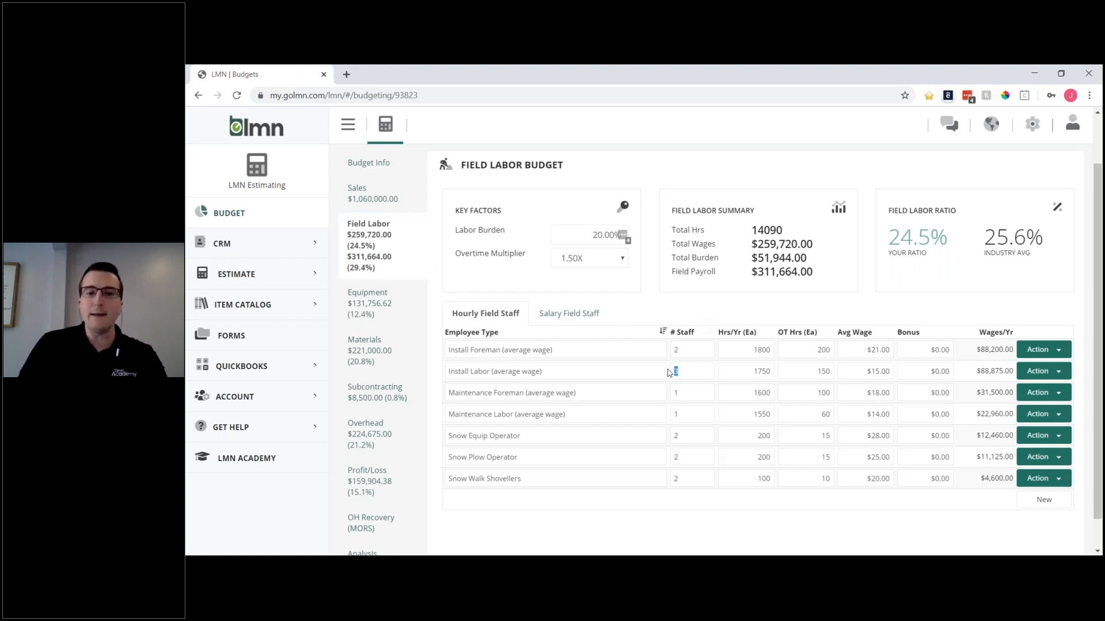
pyautogui.write('4')
pyautogui.click(714, 313)
pyautogui.scroll(2, 778, 362)
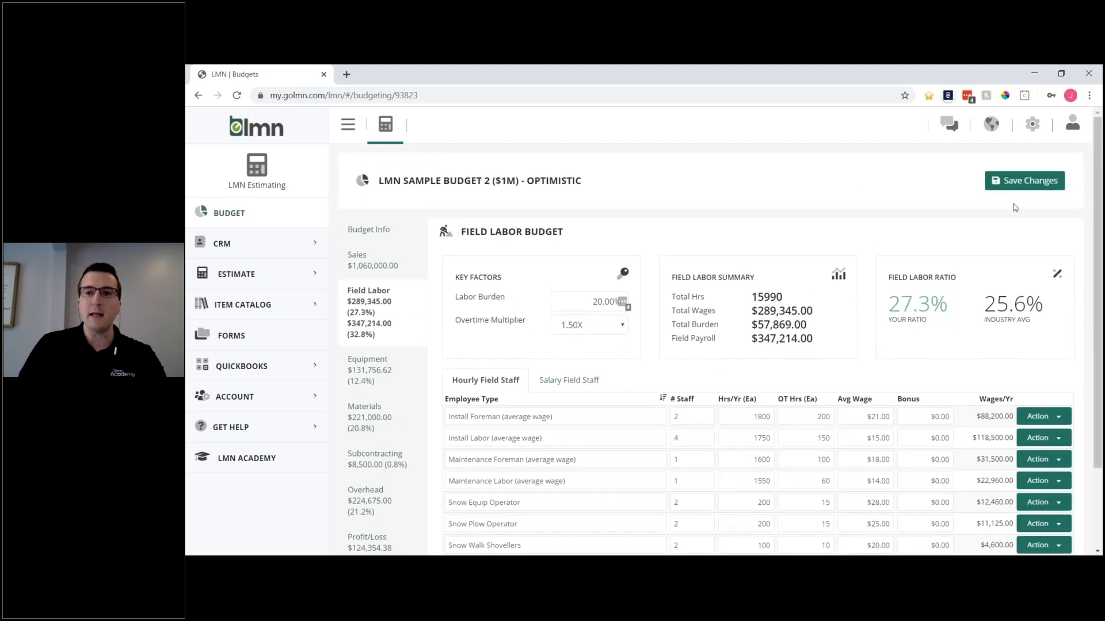
pyautogui.click(1016, 186)
pyautogui.press('ctrl')
pyautogui.press('ctrl')
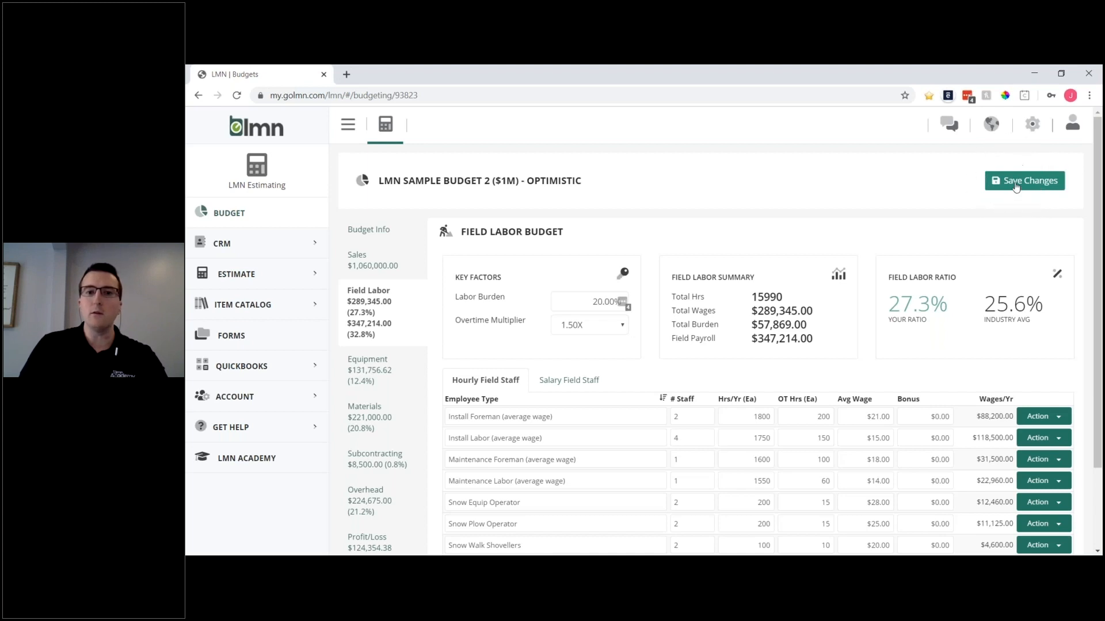
pyautogui.press('ctrl')
pyautogui.click(1016, 183)
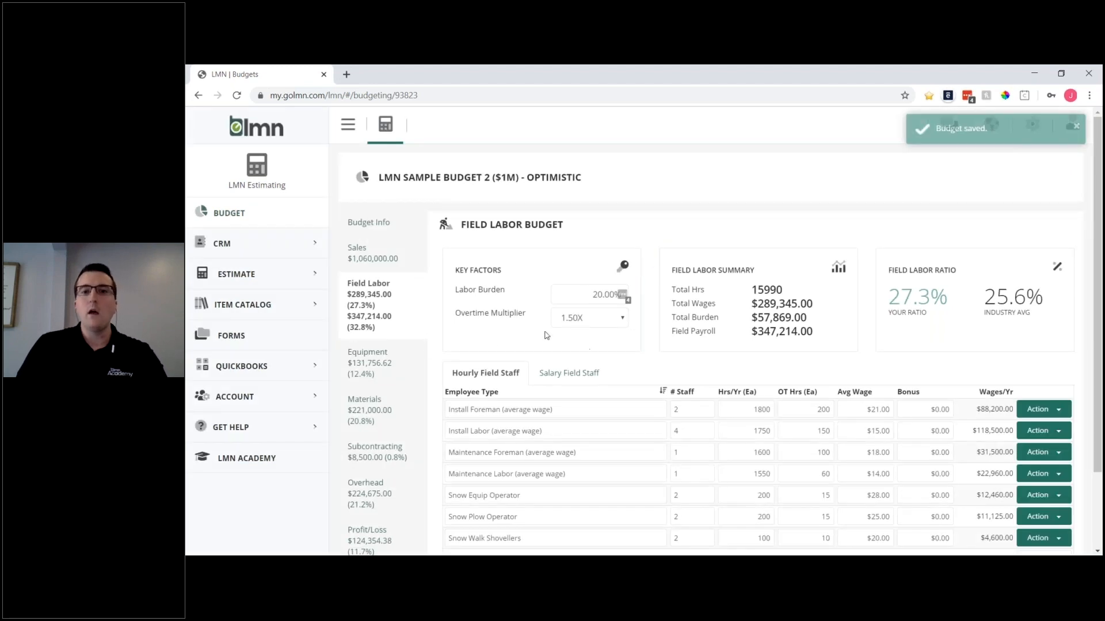
# Open the Equipment section and review the general expenses, especially the fuel forecast, along with the equipment list.
pyautogui.scroll(-1, 390, 327)
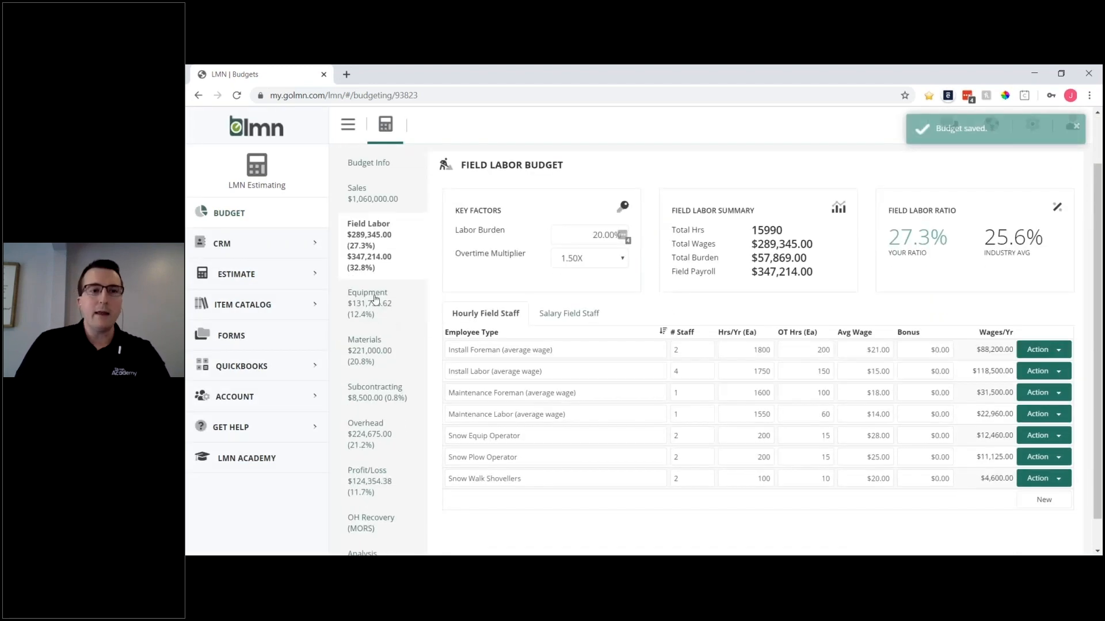
pyautogui.click(373, 298)
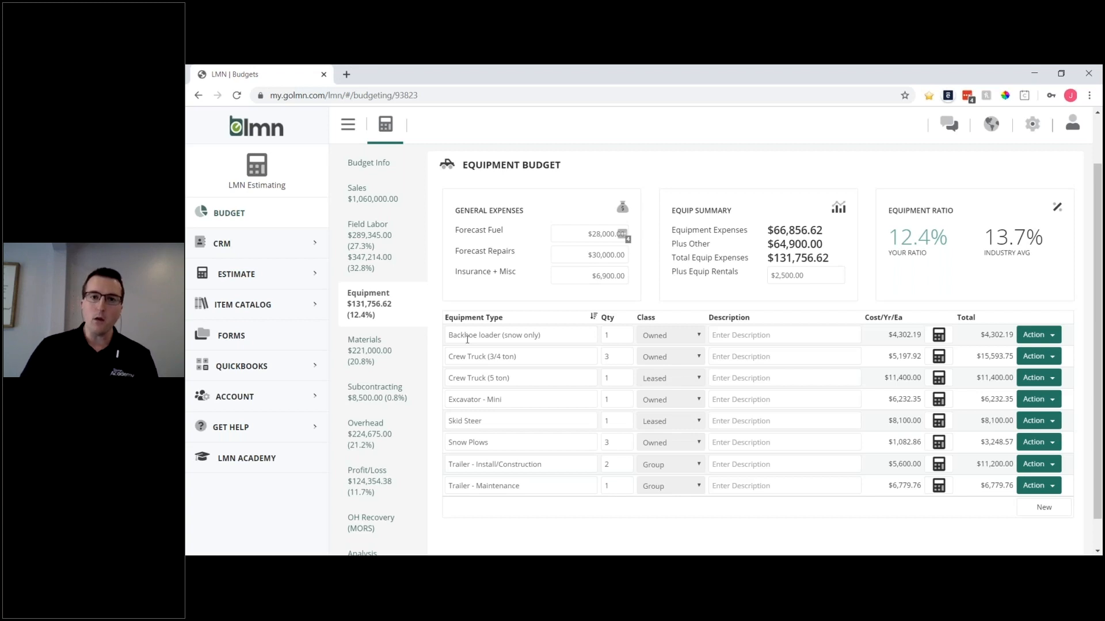
pyautogui.click(584, 235)
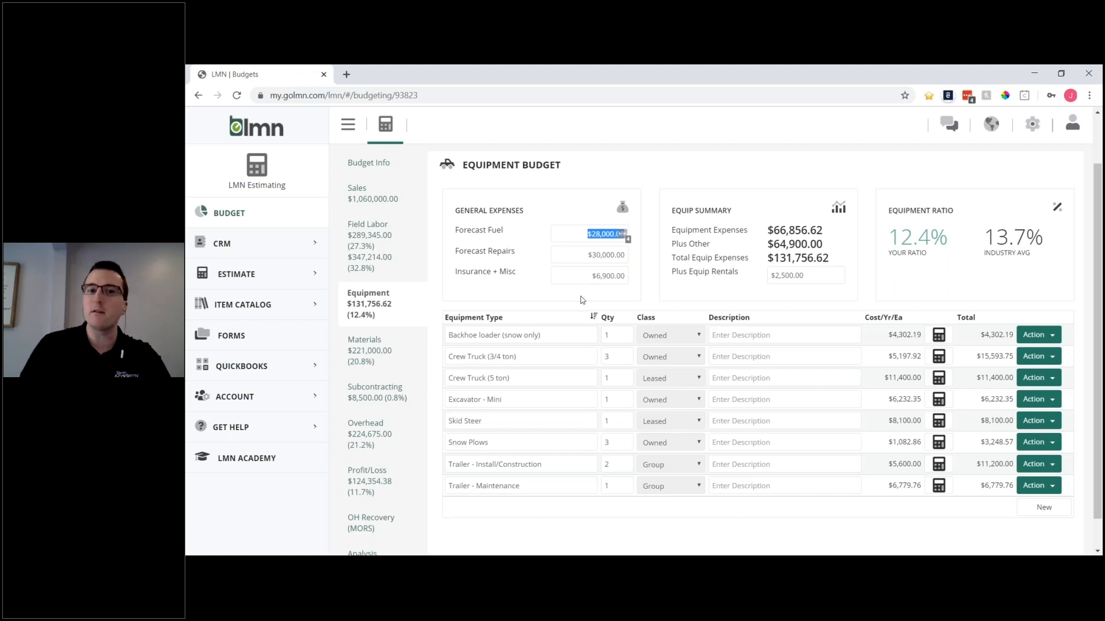
pyautogui.moveTo(580, 237); pyautogui.dragTo(600, 234)
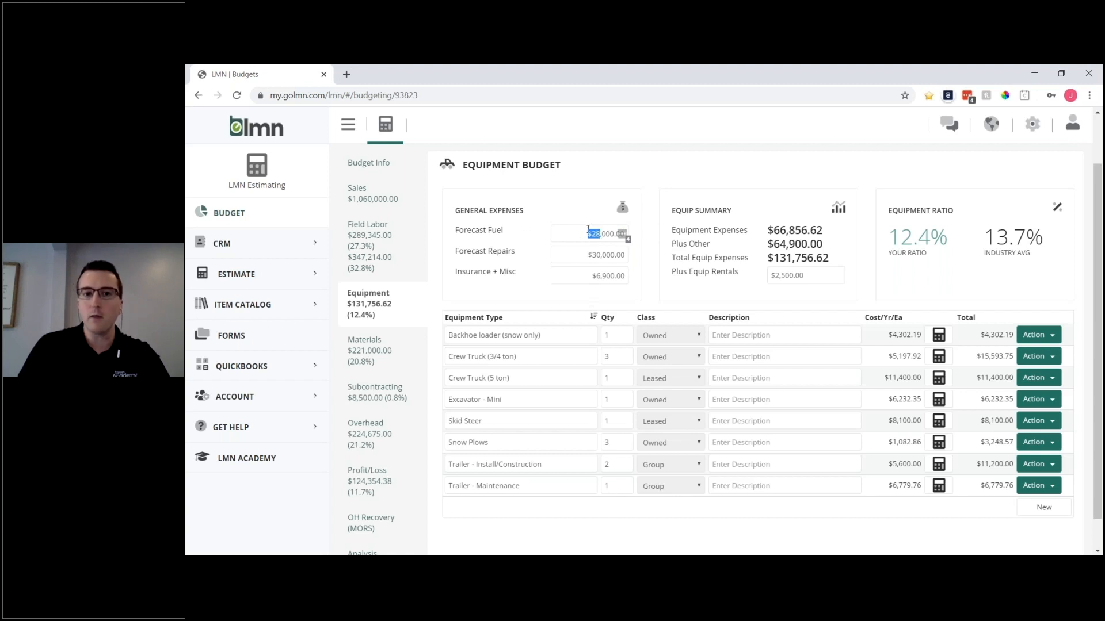
pyautogui.click(616, 191)
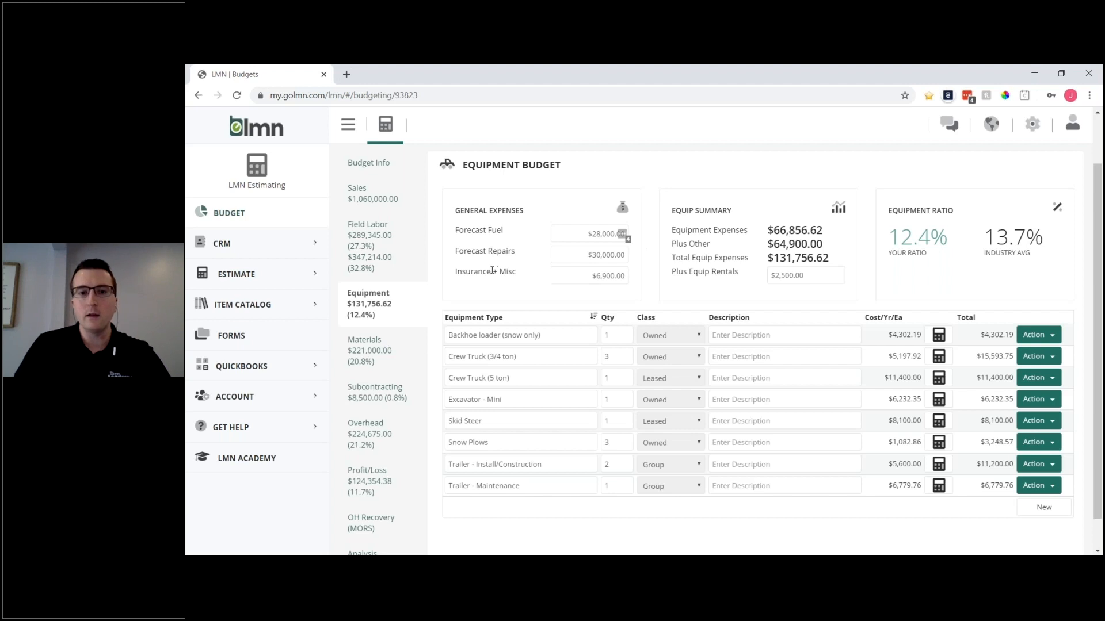
# Open the Materials section and set the Materials - Installation forecast to $200,000.
pyautogui.click(386, 347)
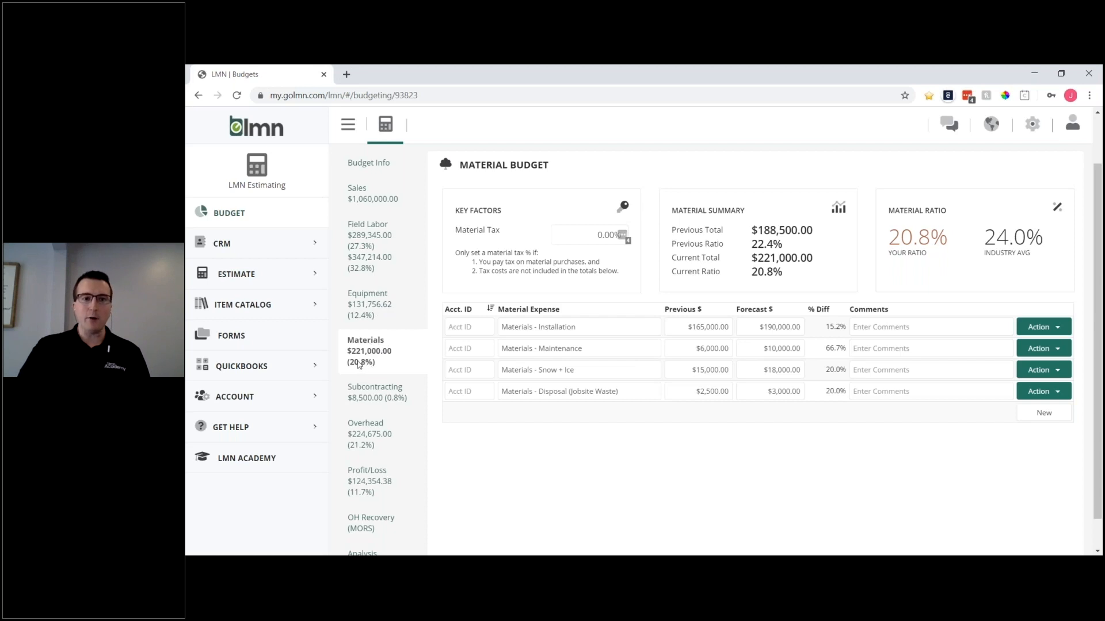
pyautogui.moveTo(349, 363); pyautogui.dragTo(374, 363)
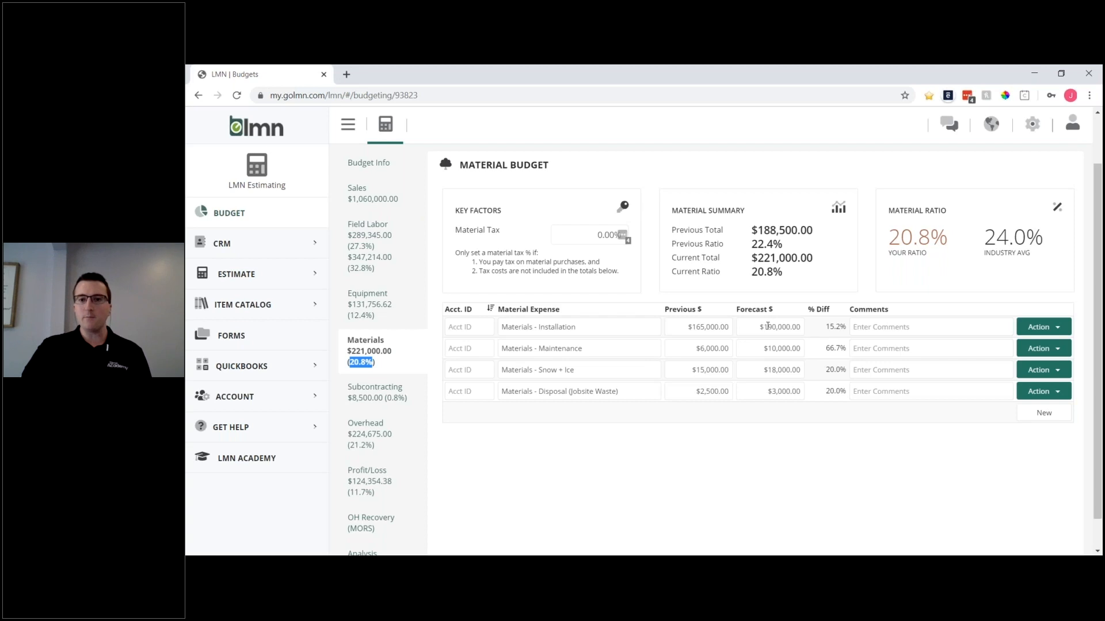
pyautogui.moveTo(768, 326); pyautogui.dragTo(771, 327)
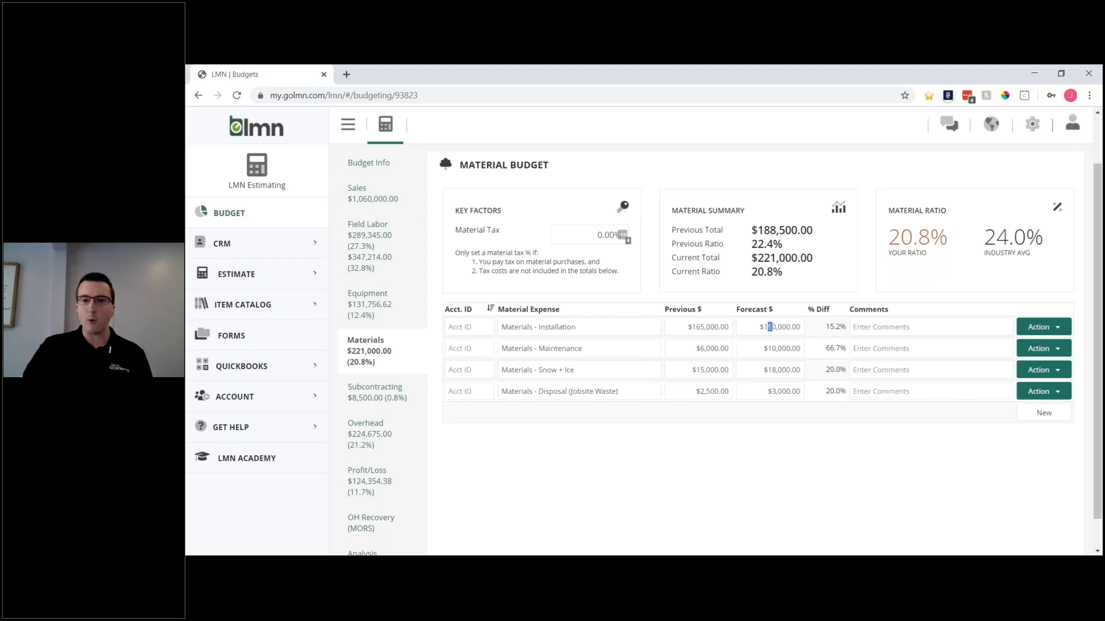
pyautogui.click(774, 325)
pyautogui.press('BackSpace')
pyautogui.press('BackSpace')
pyautogui.write('20')
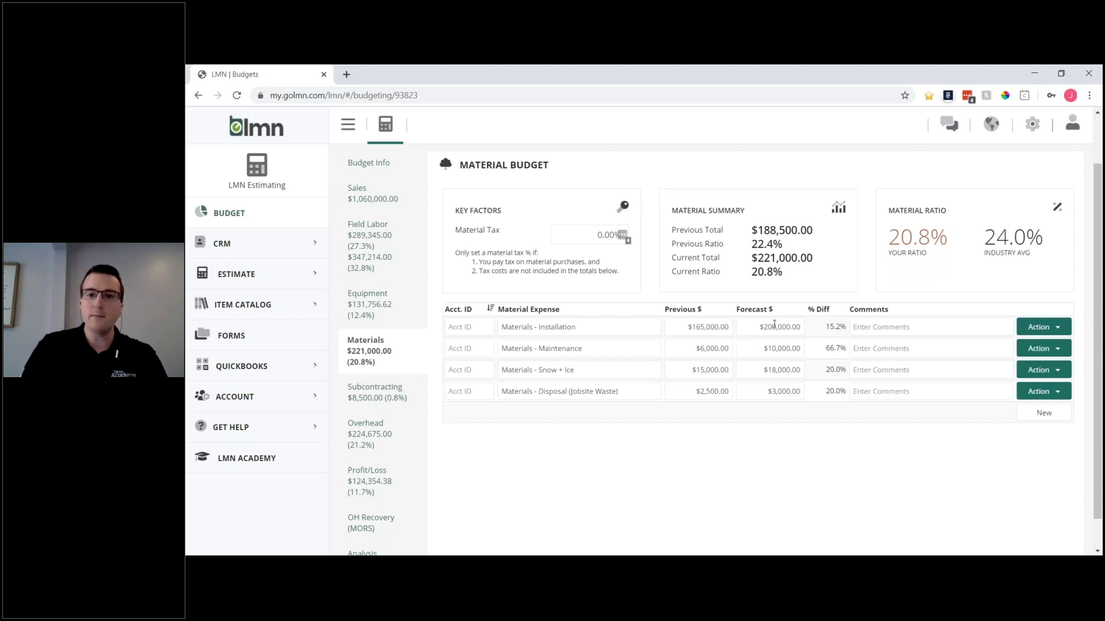
# Set the Materials - Maintenance forecast to $12,000 and save the budget changes.
pyautogui.moveTo(779, 348); pyautogui.dragTo(772, 355)
pyautogui.write('2')
pyautogui.click(856, 353)
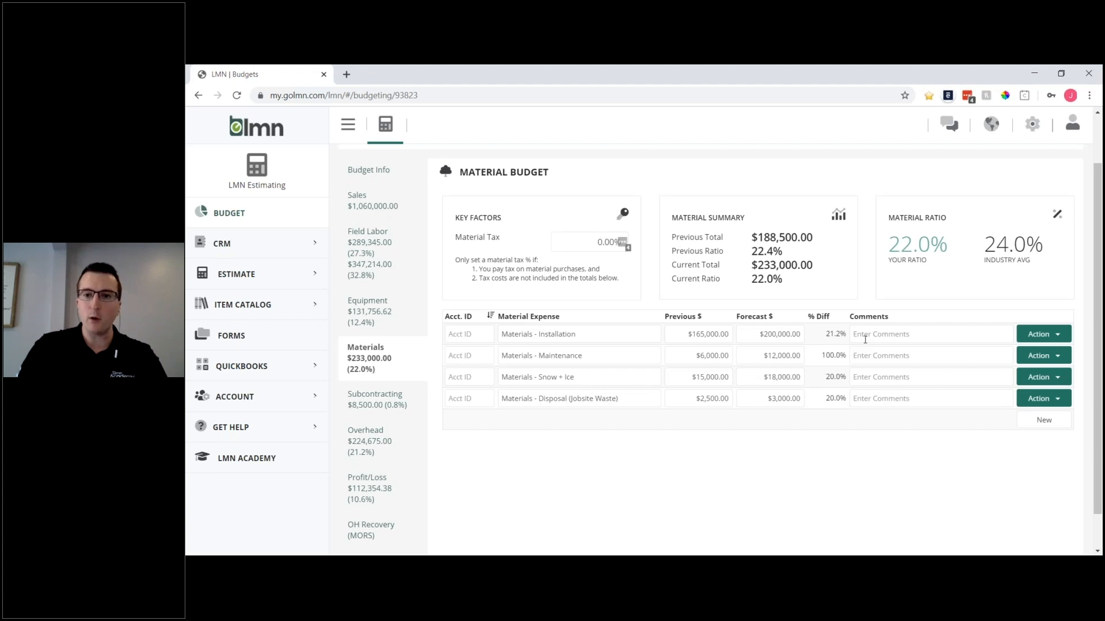
pyautogui.click(865, 337)
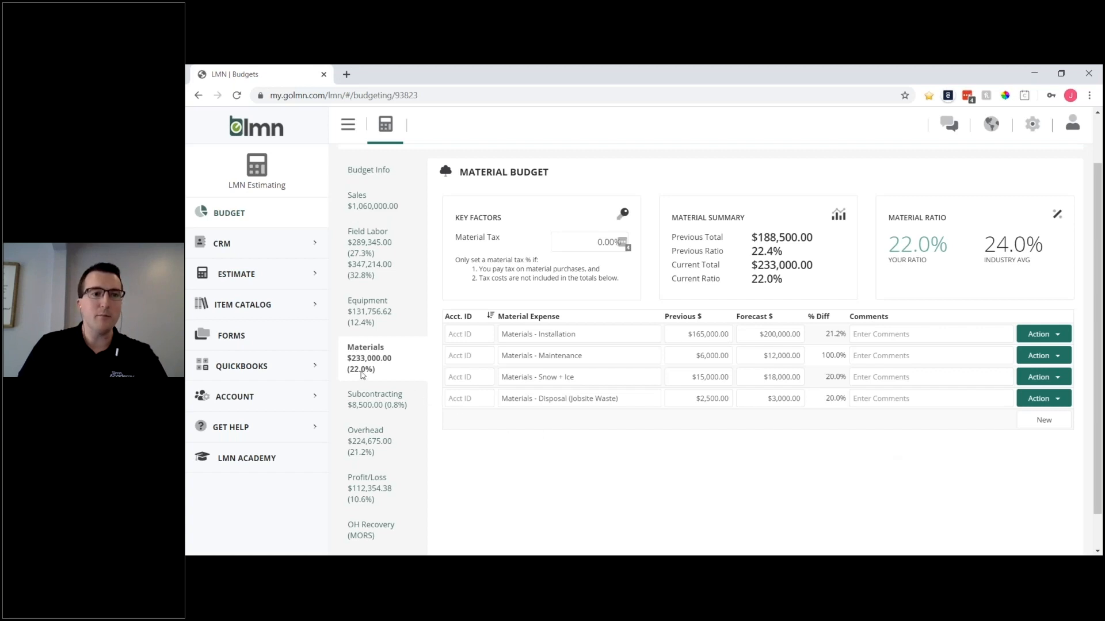
pyautogui.scroll(1, 604, 420)
pyautogui.scroll(1, 604, 421)
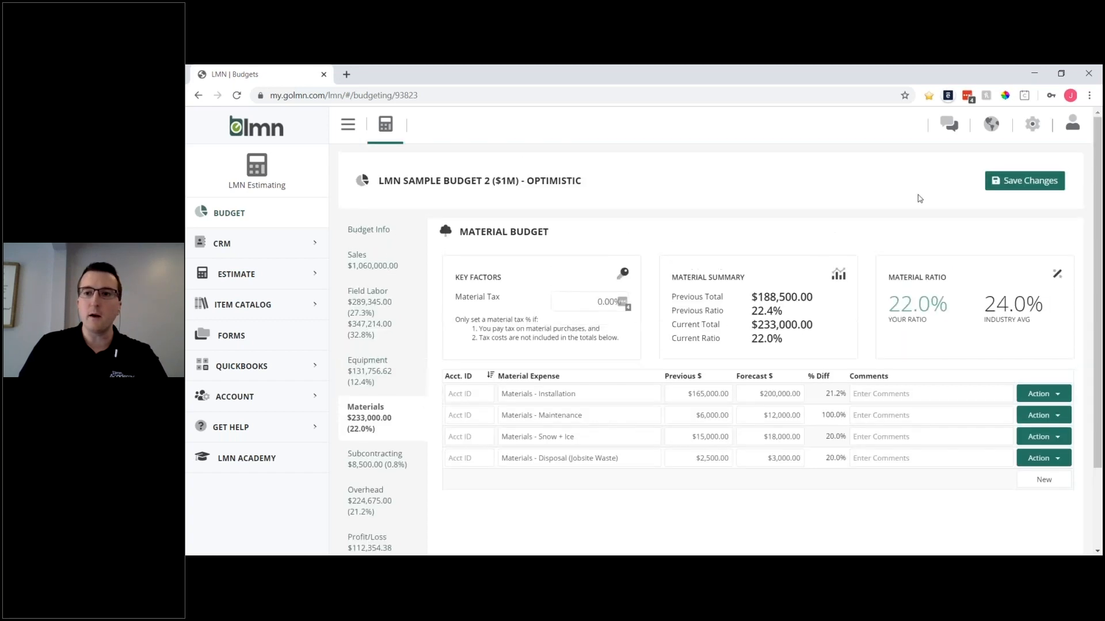
pyautogui.click(1007, 182)
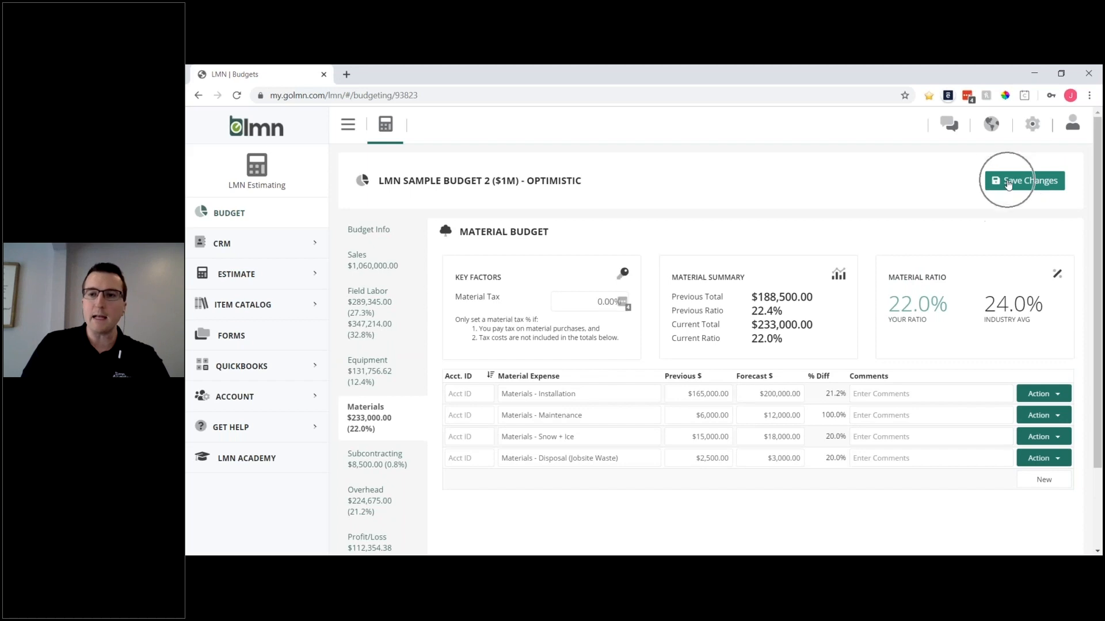
# Open the Overhead section and review its overhead expenses and overhead equipment against the other section totals.
pyautogui.scroll(-3, 454, 288)
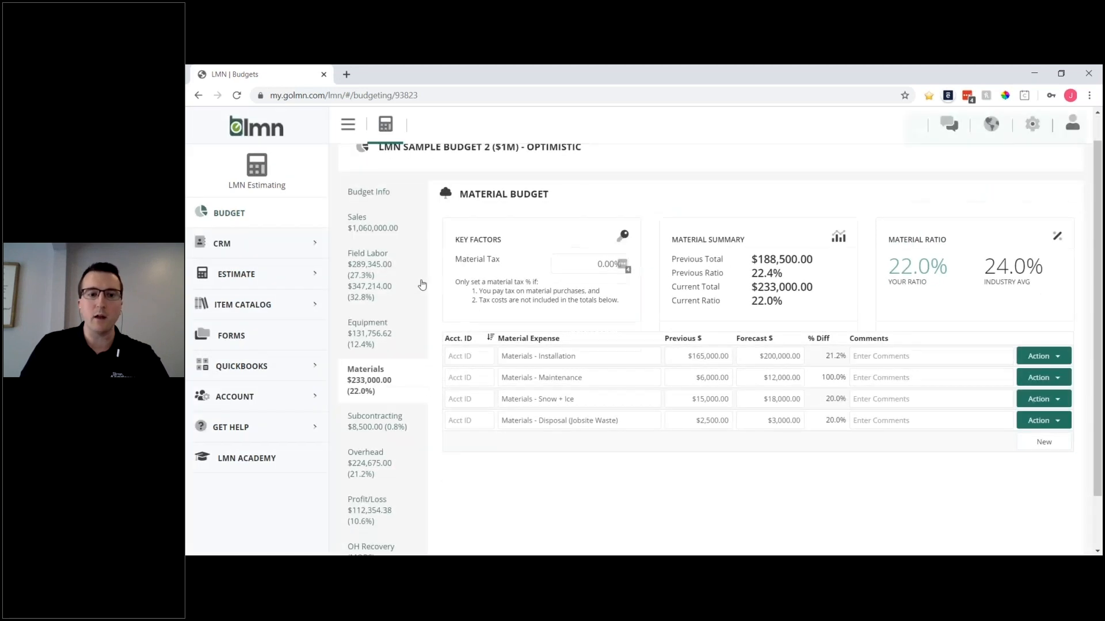
pyautogui.scroll(-1, 417, 271)
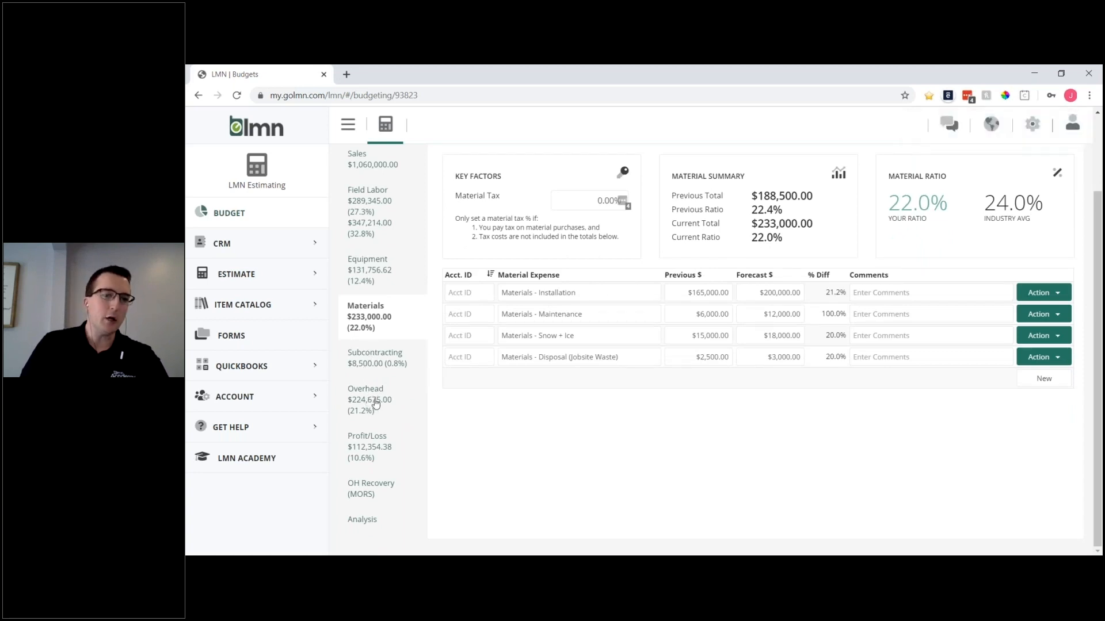
pyautogui.scroll(3, 385, 264)
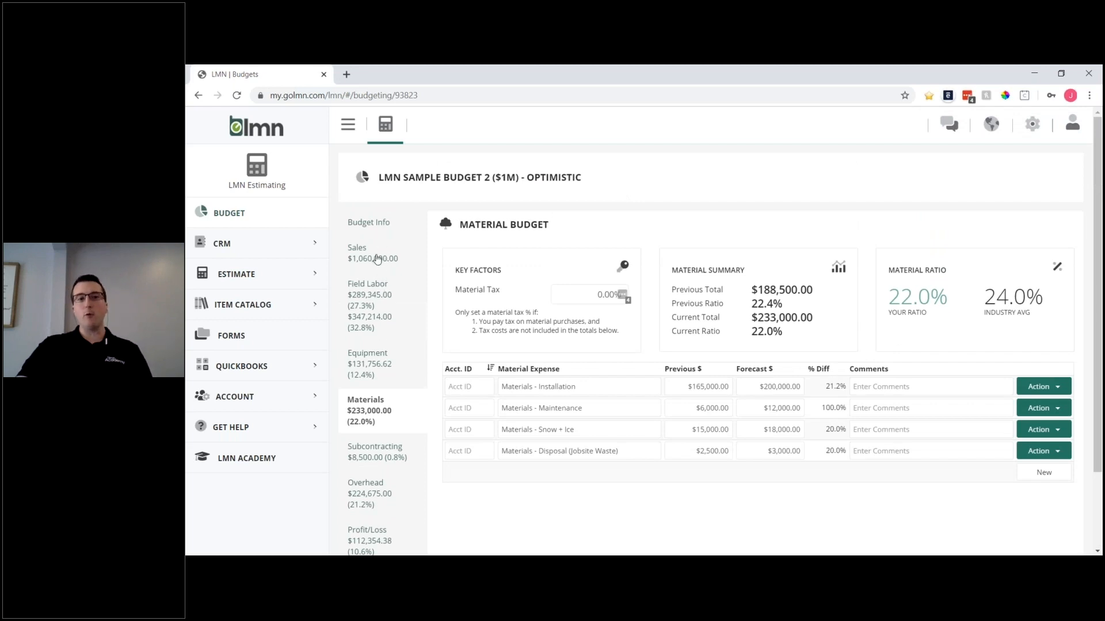
pyautogui.scroll(-3, 378, 272)
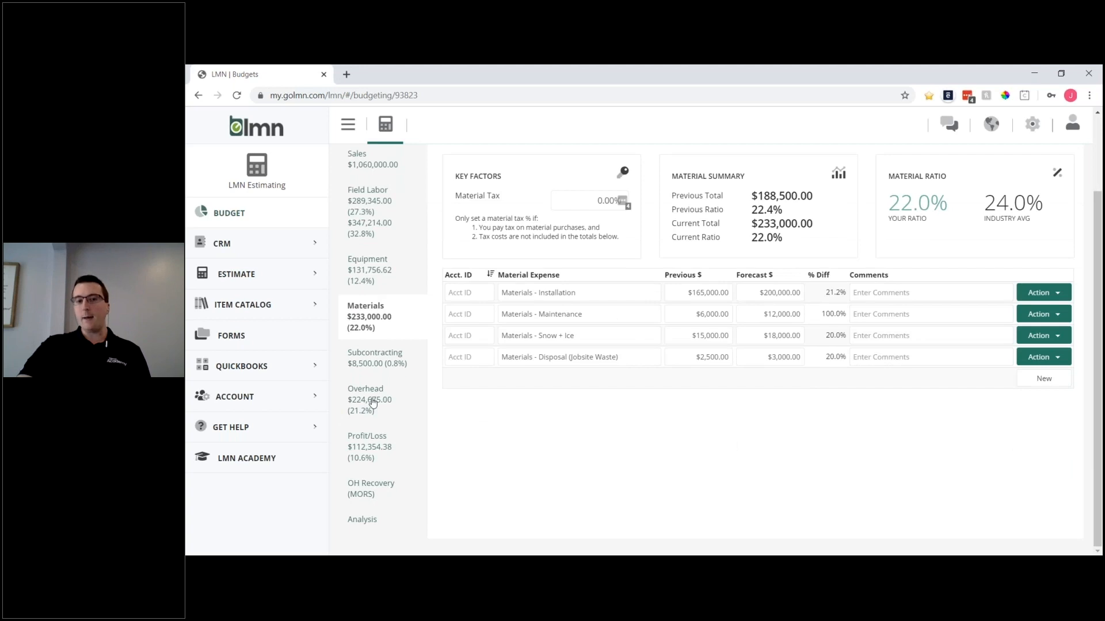
pyautogui.click(373, 402)
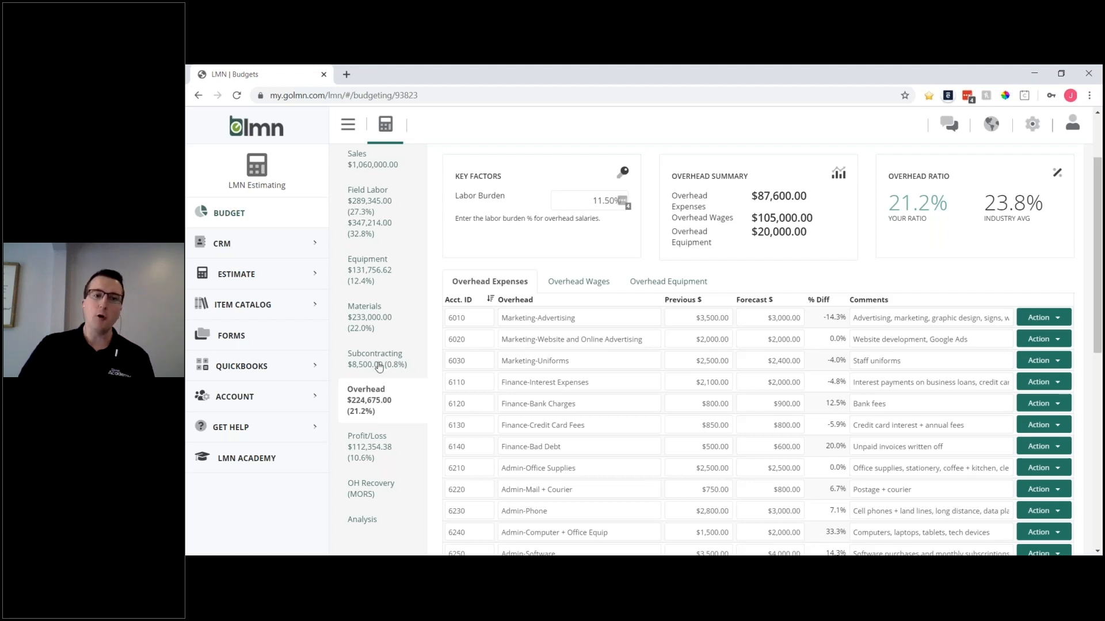
pyautogui.scroll(-2, 548, 365)
pyautogui.scroll(4, 536, 367)
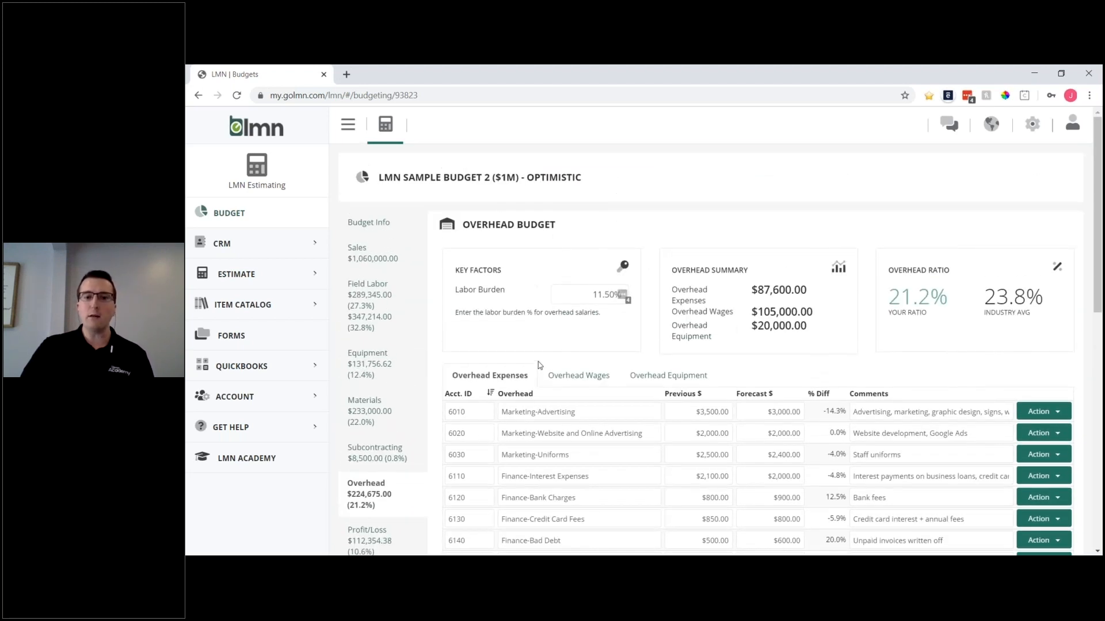
pyautogui.click(656, 376)
pyautogui.scroll(-1, 508, 344)
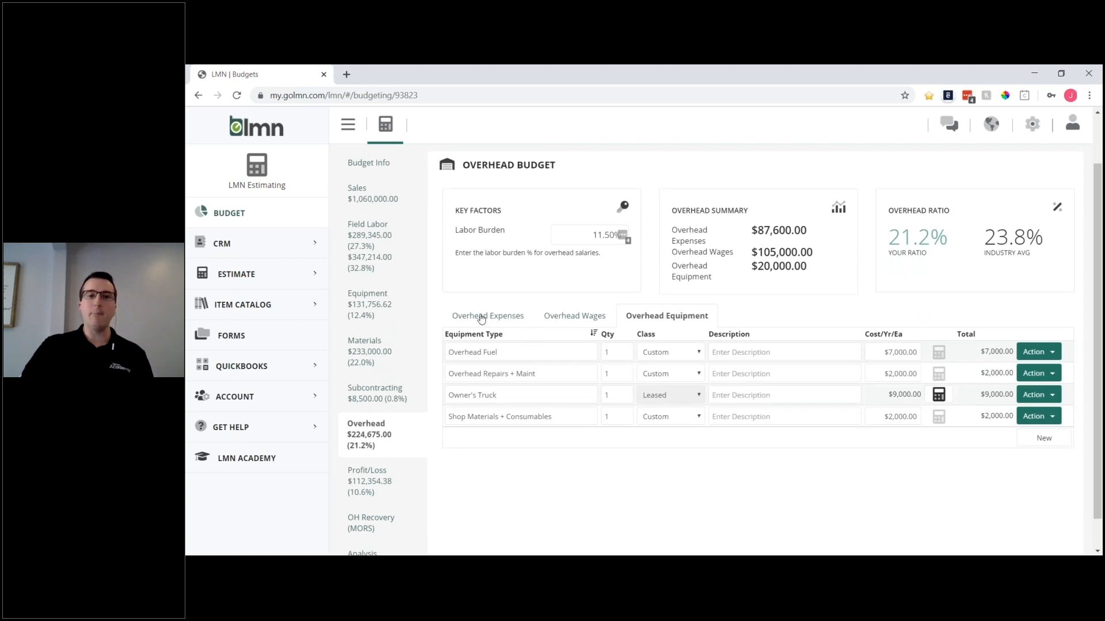
pyautogui.scroll(-1, 361, 312)
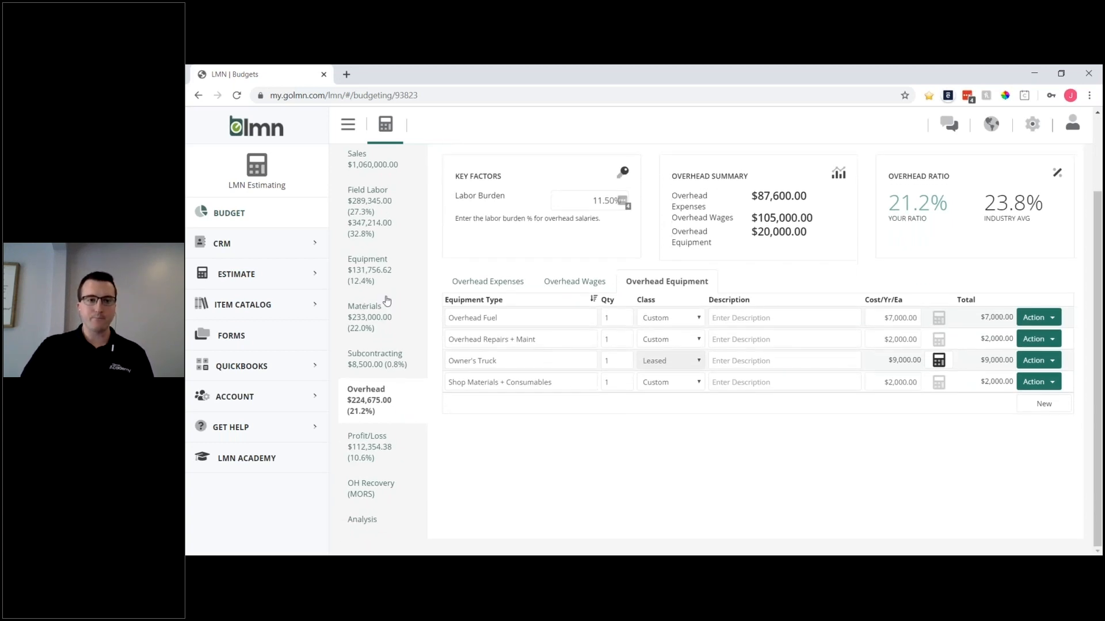
pyautogui.scroll(1, 379, 288)
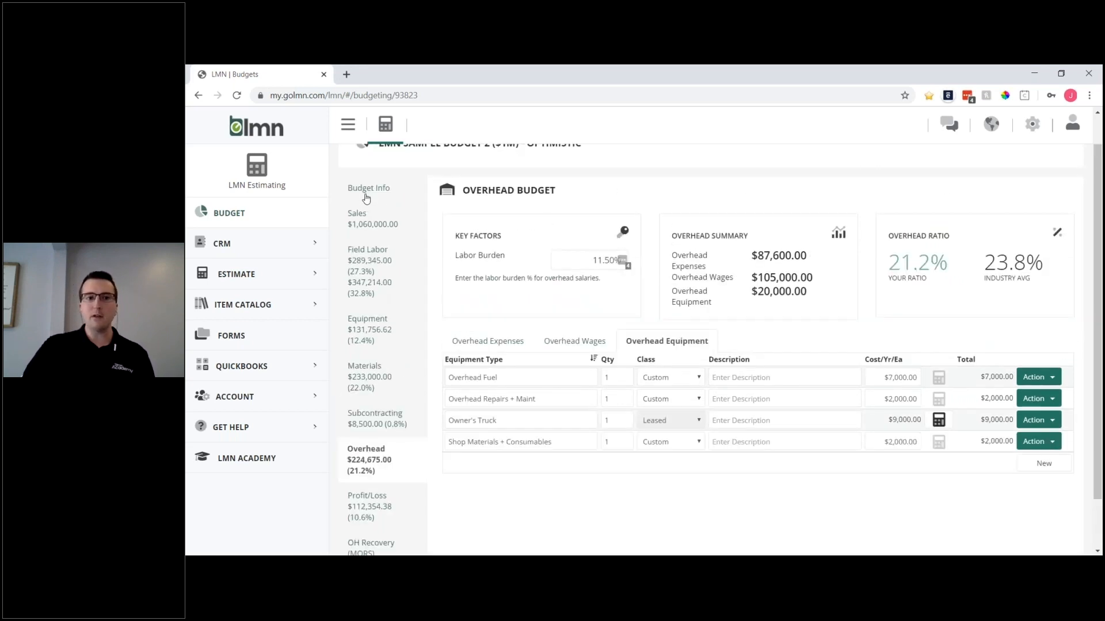
# Open the Budget Info section of the optimistic budget.
pyautogui.click(366, 199)
pyautogui.scroll(1, 366, 213)
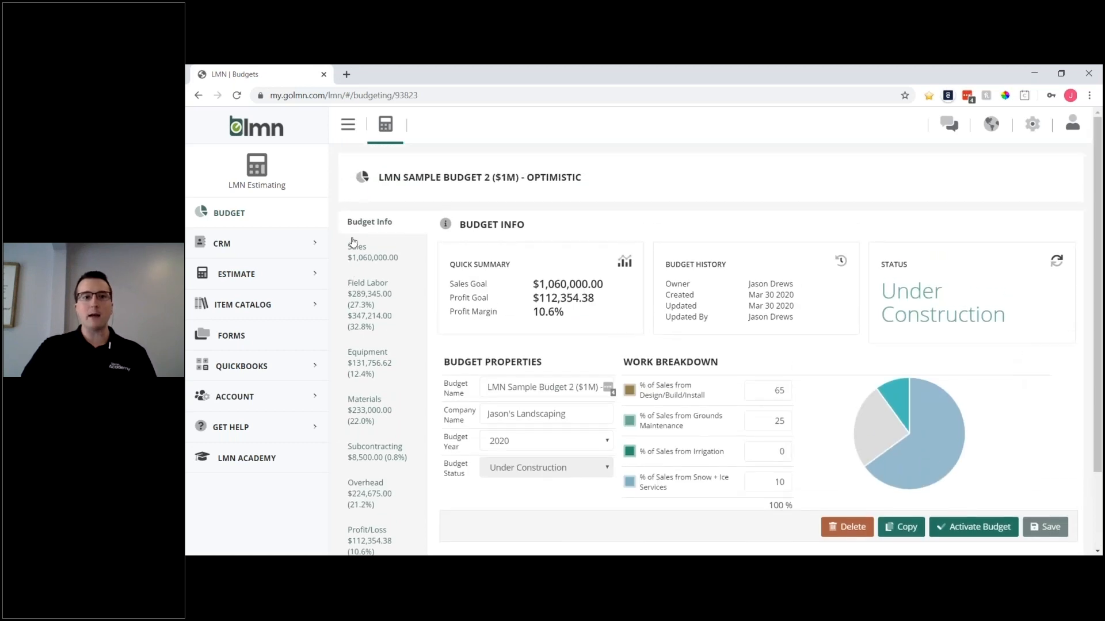
pyautogui.press('ctrl')
pyautogui.press('ctrl')
pyautogui.press('ctrl')
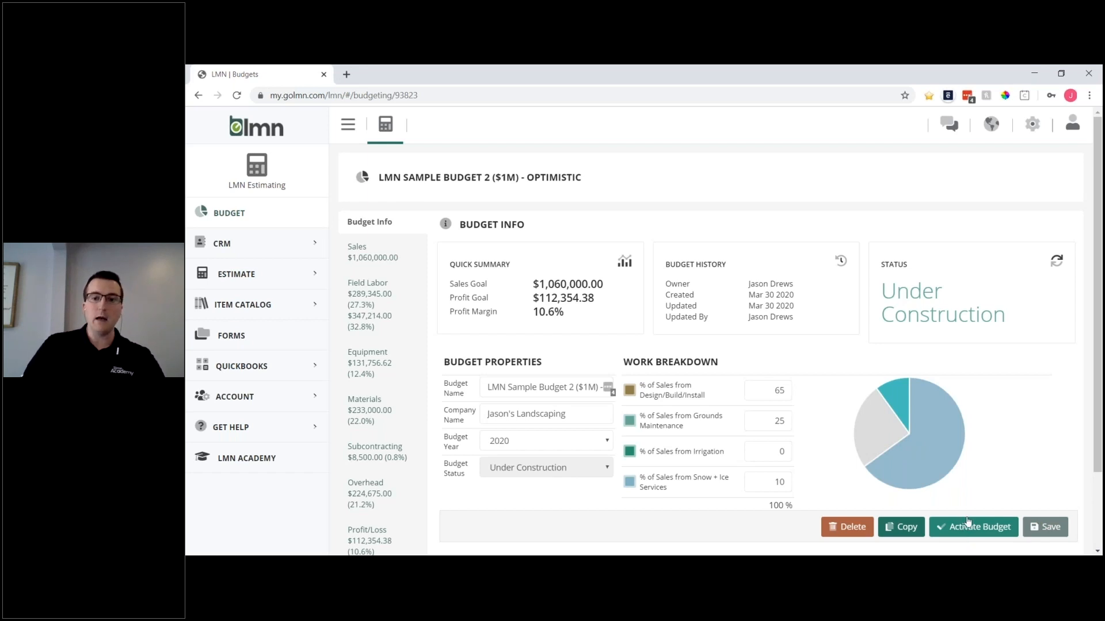
pyautogui.press('ctrl')
pyautogui.press('ctrl')
pyautogui.press('ctrl')
pyautogui.press('ctrl')
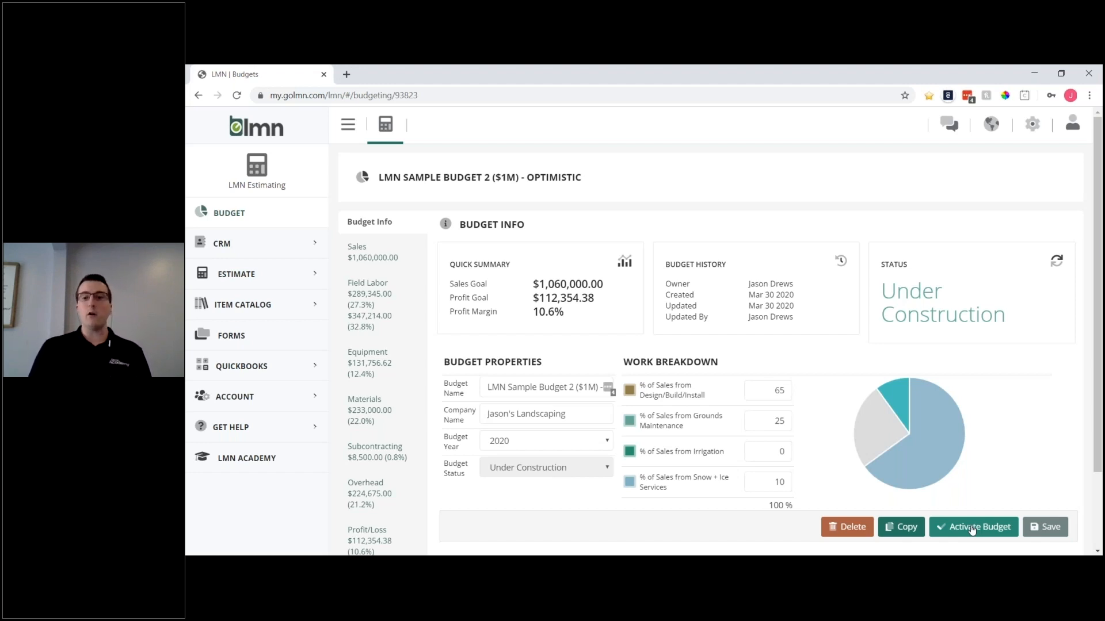
# Activate the optimistic budget and check its status.
pyautogui.moveTo(930, 433)
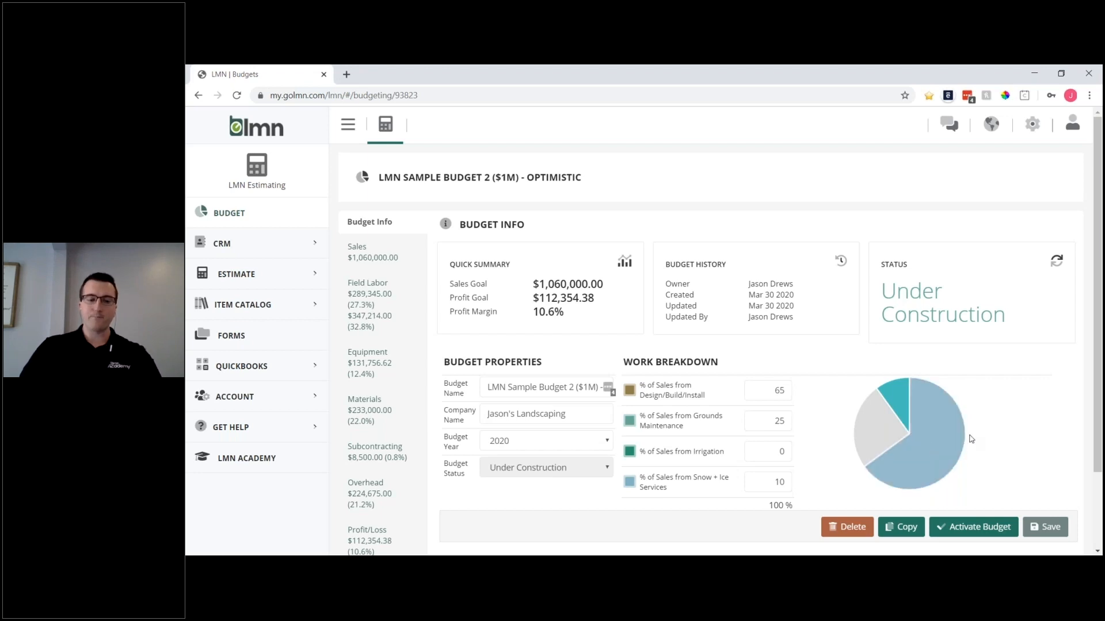
pyautogui.click(979, 528)
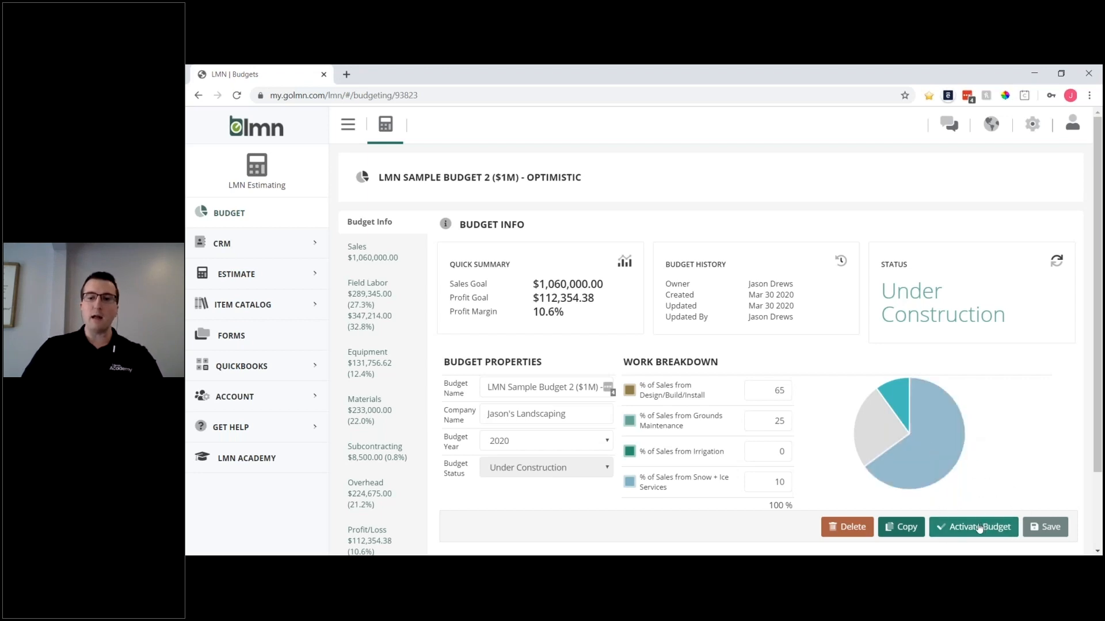
pyautogui.click(980, 530)
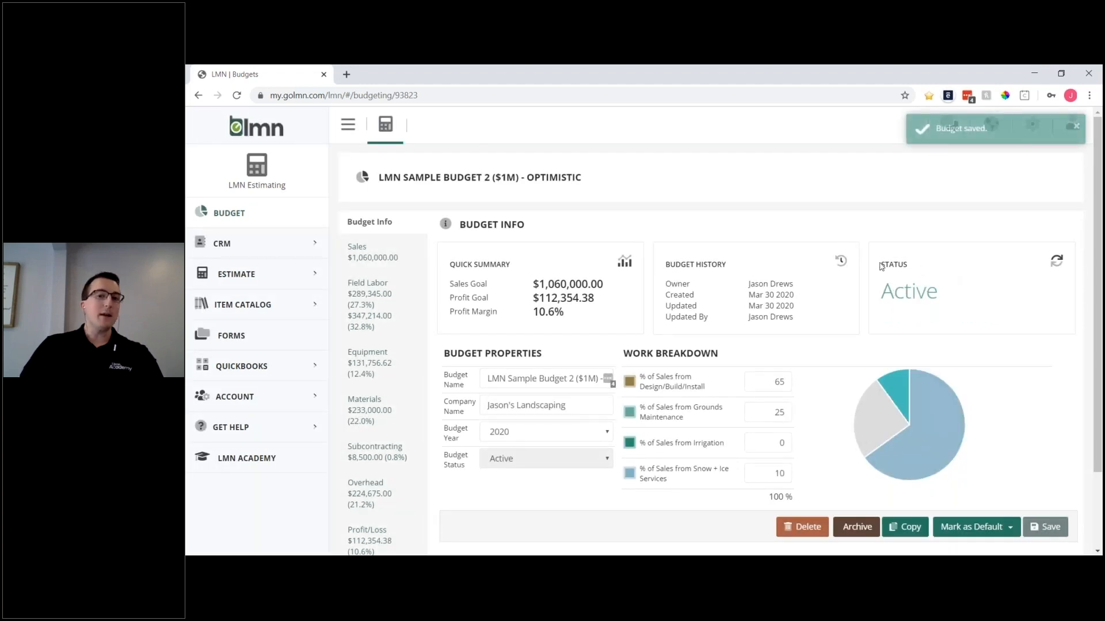
pyautogui.moveTo(880, 264); pyautogui.dragTo(943, 302)
pyautogui.click(922, 271)
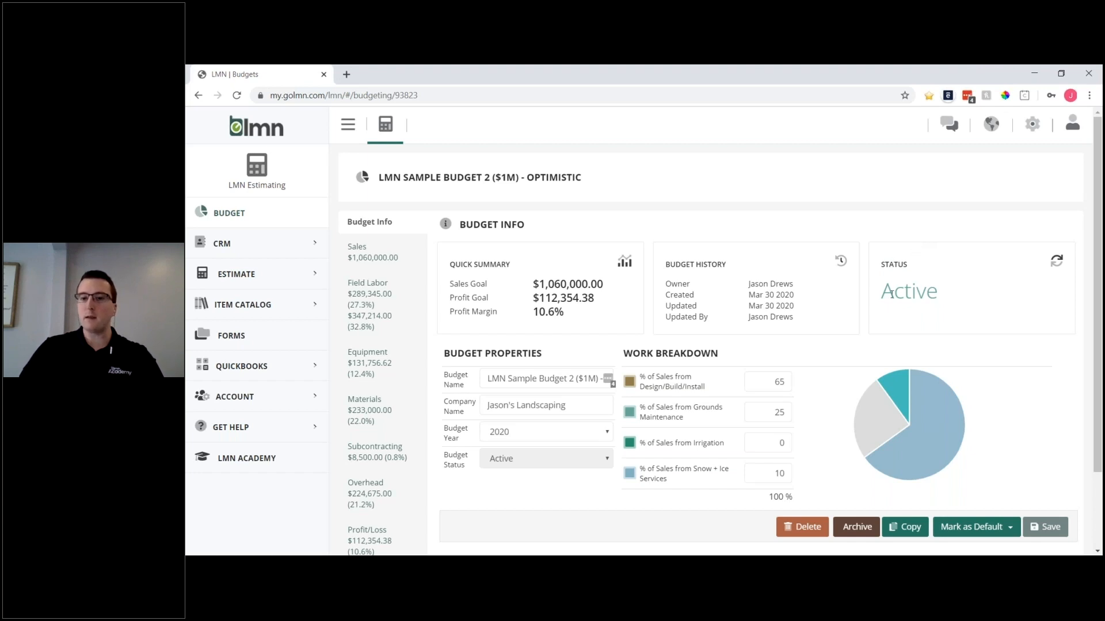
# Mark the optimistic budget as the default Standard Estimate Budget and accept the confirmation.
pyautogui.click(989, 533)
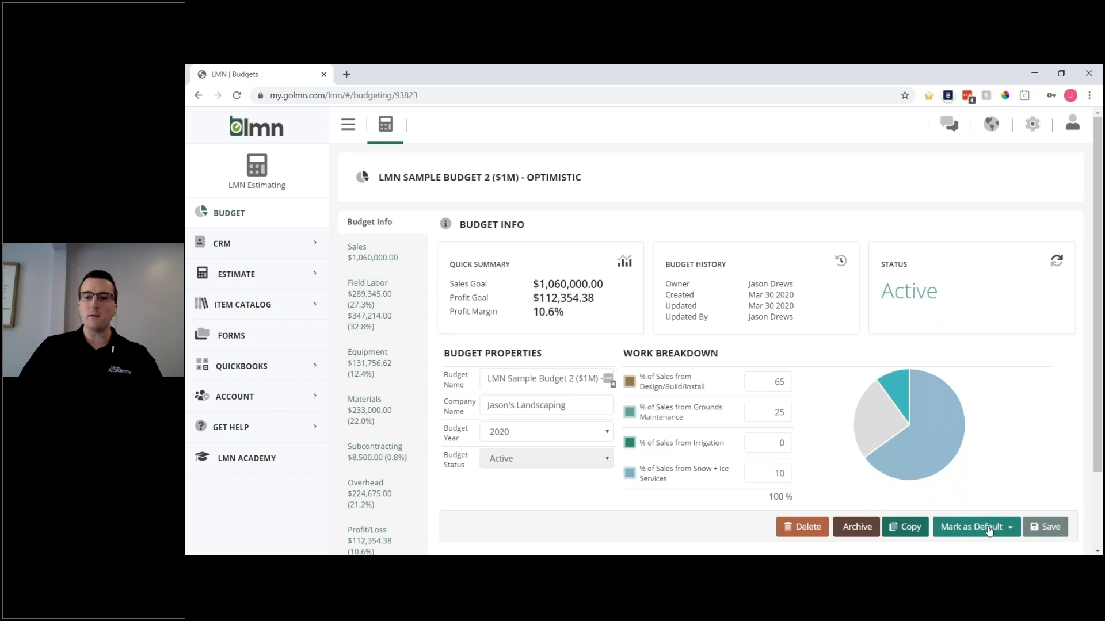
pyautogui.click(989, 531)
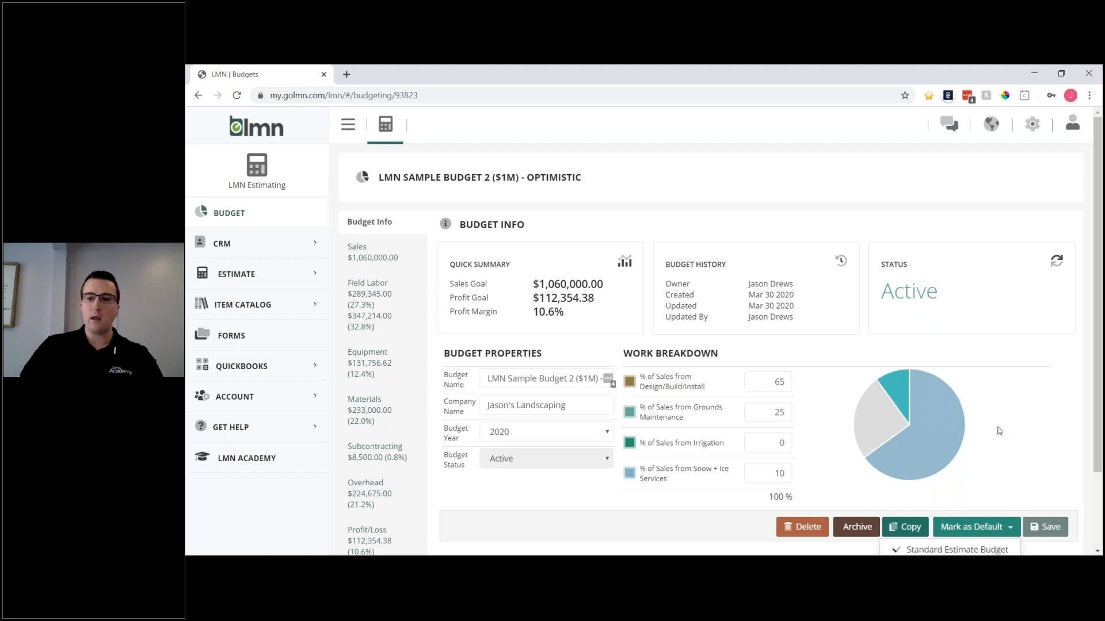
pyautogui.scroll(-1, 999, 433)
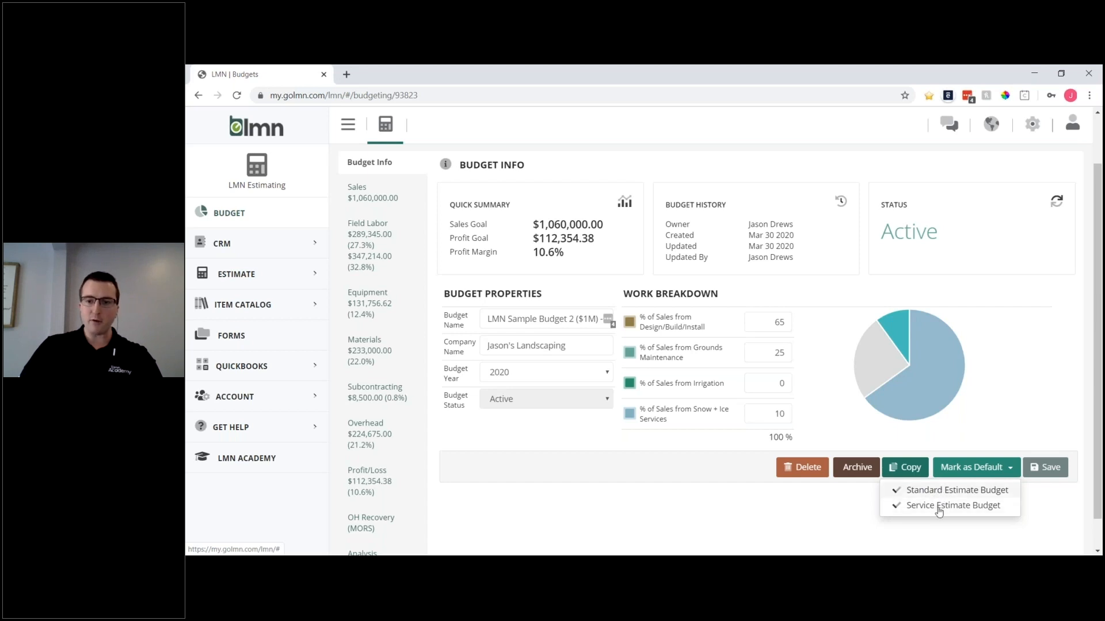
pyautogui.click(829, 312)
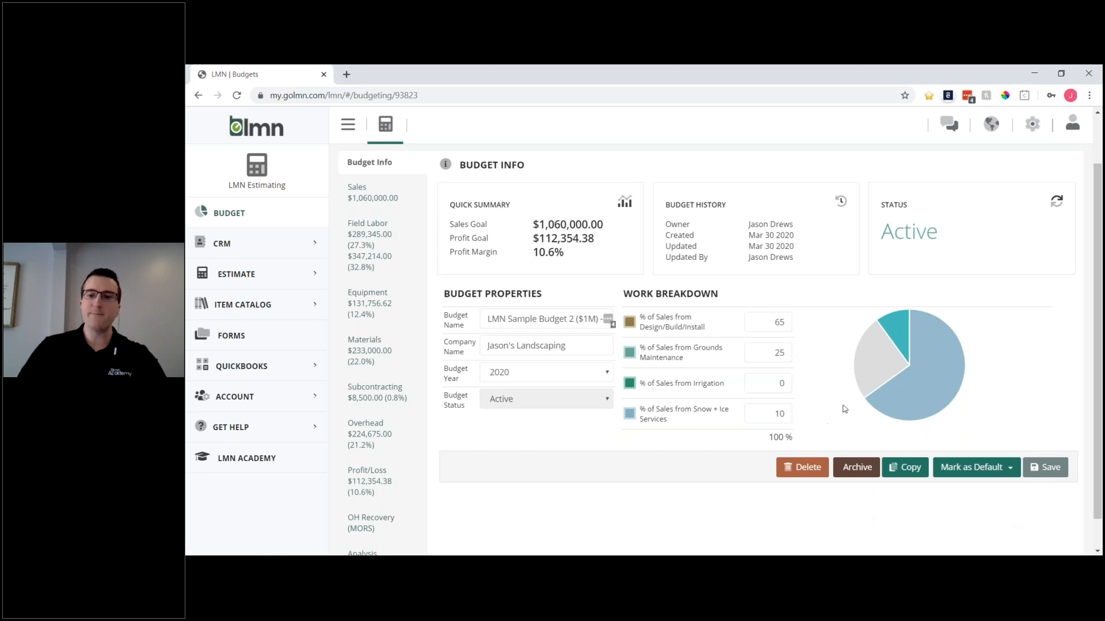
pyautogui.click(973, 467)
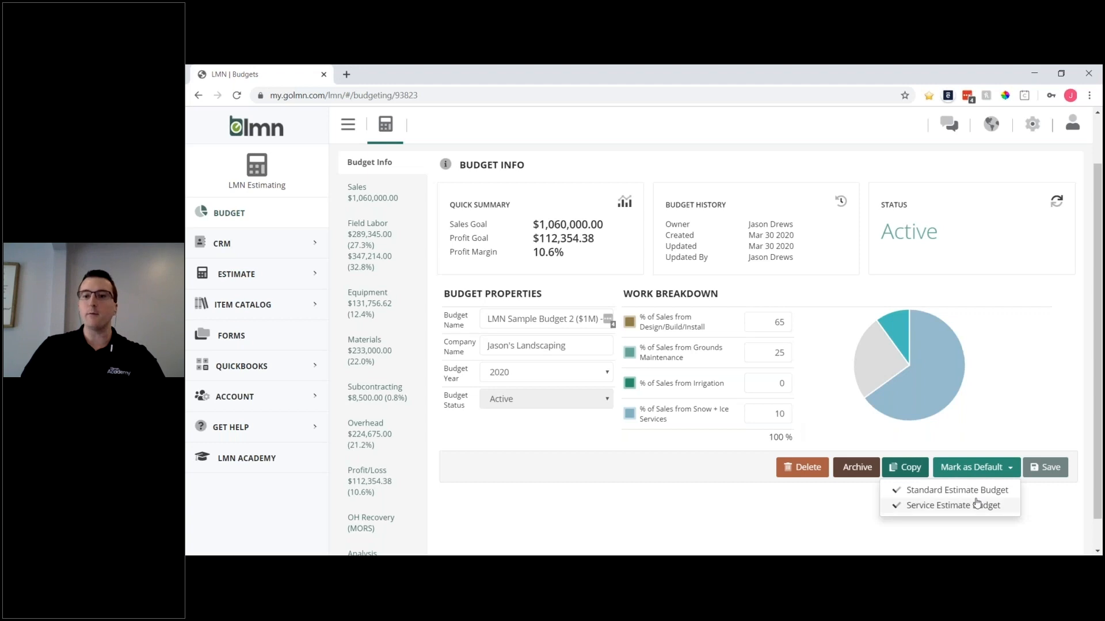
pyautogui.click(975, 490)
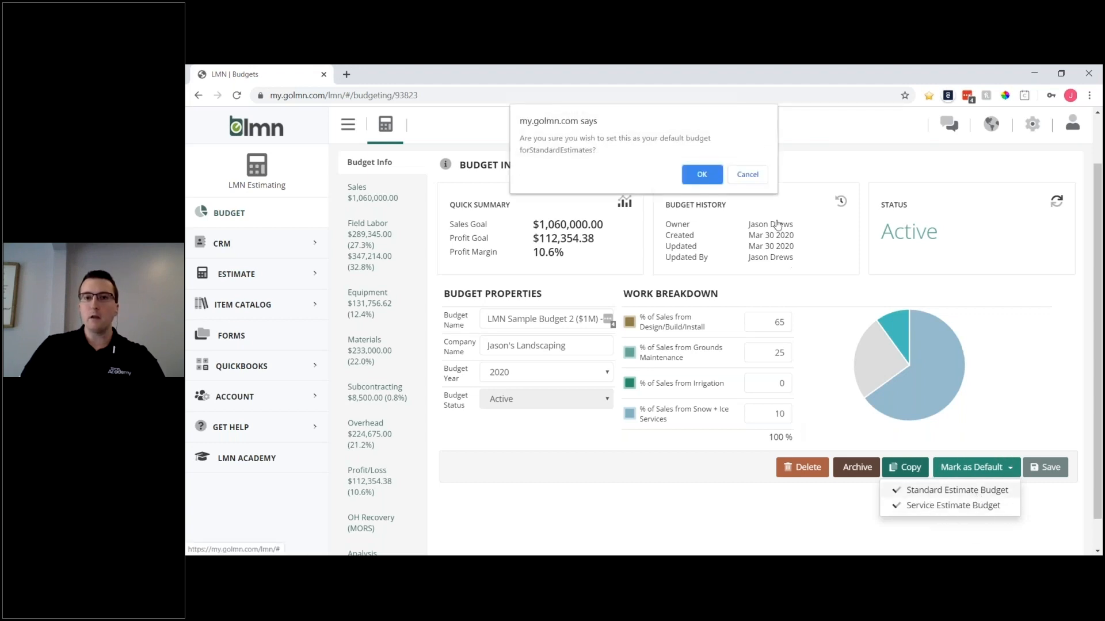
pyautogui.click(702, 175)
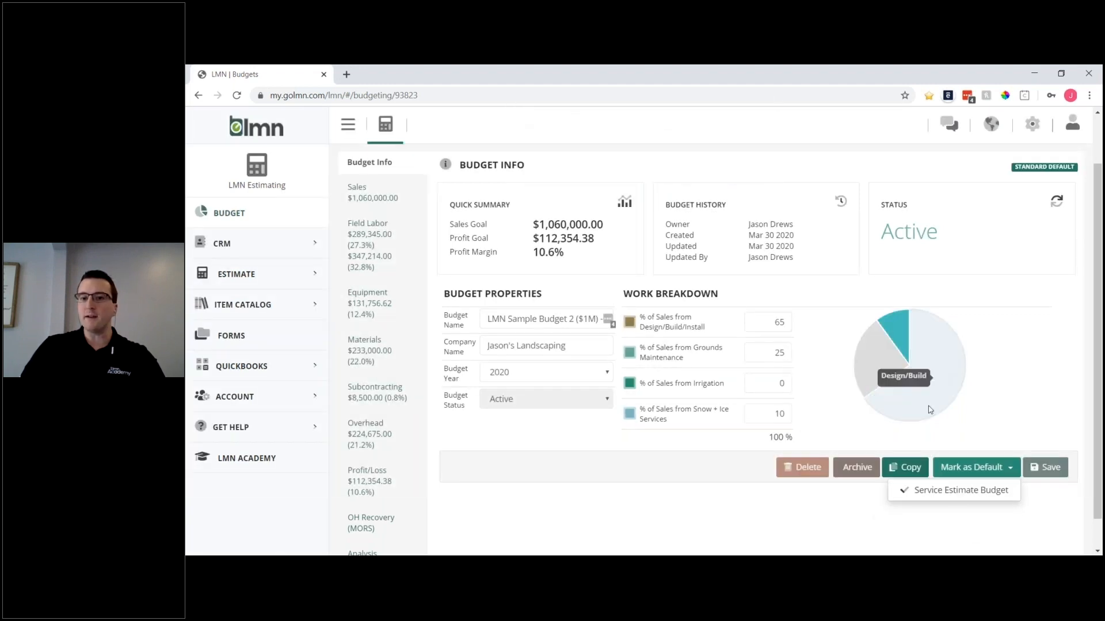
# Mark the optimistic budget as the default Service Estimate Budget as well and accept the confirmation.
pyautogui.click(985, 479)
pyautogui.click(986, 470)
pyautogui.click(968, 496)
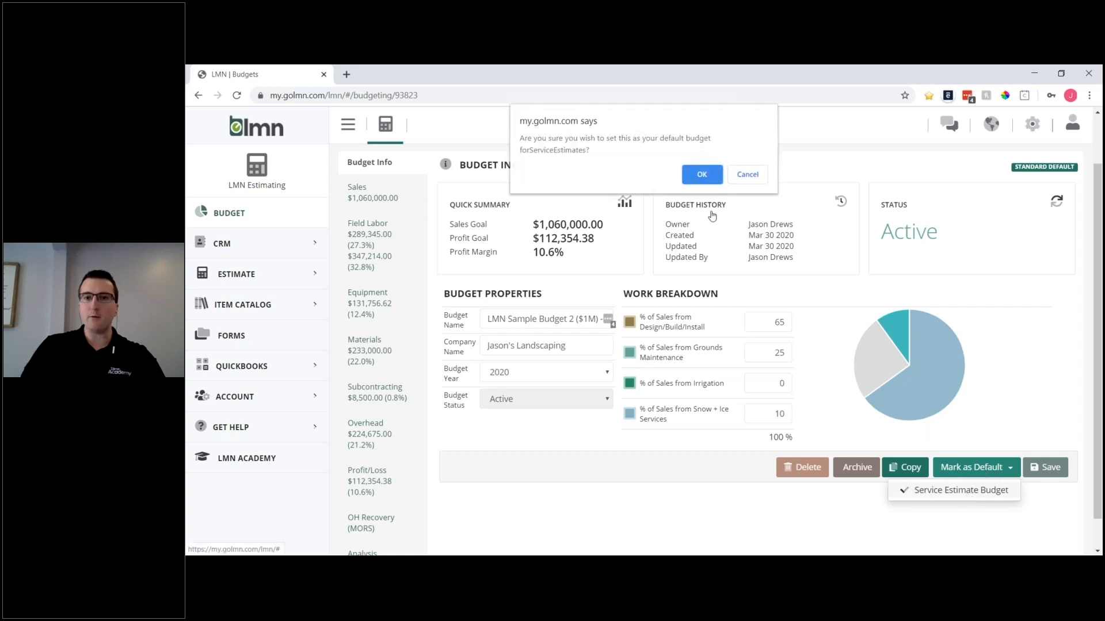
pyautogui.click(701, 175)
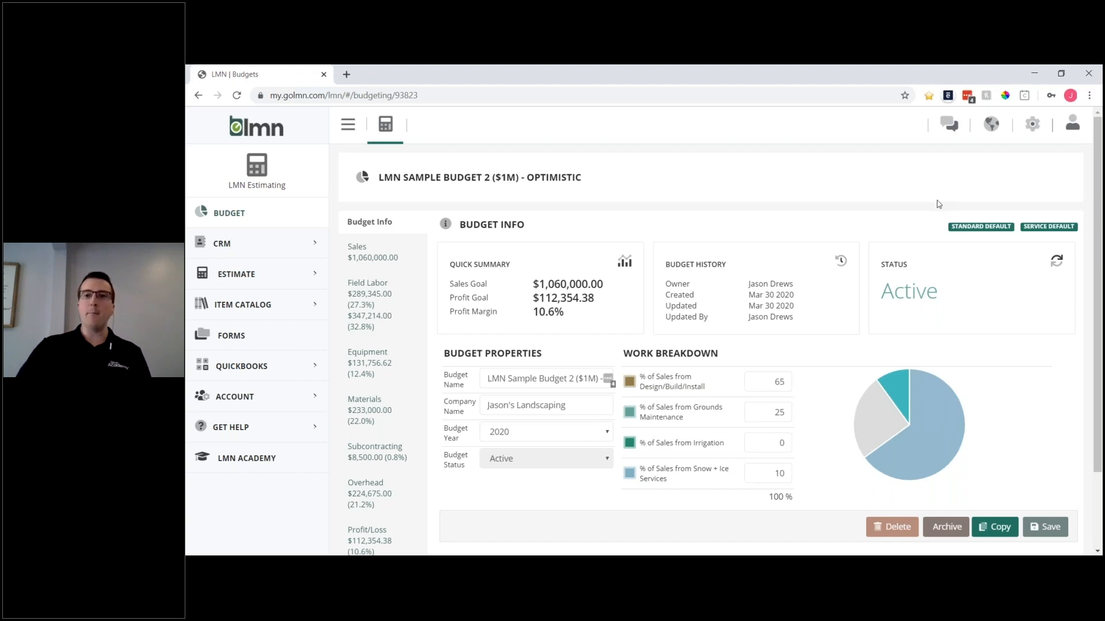
pyautogui.scroll(-1, 887, 288)
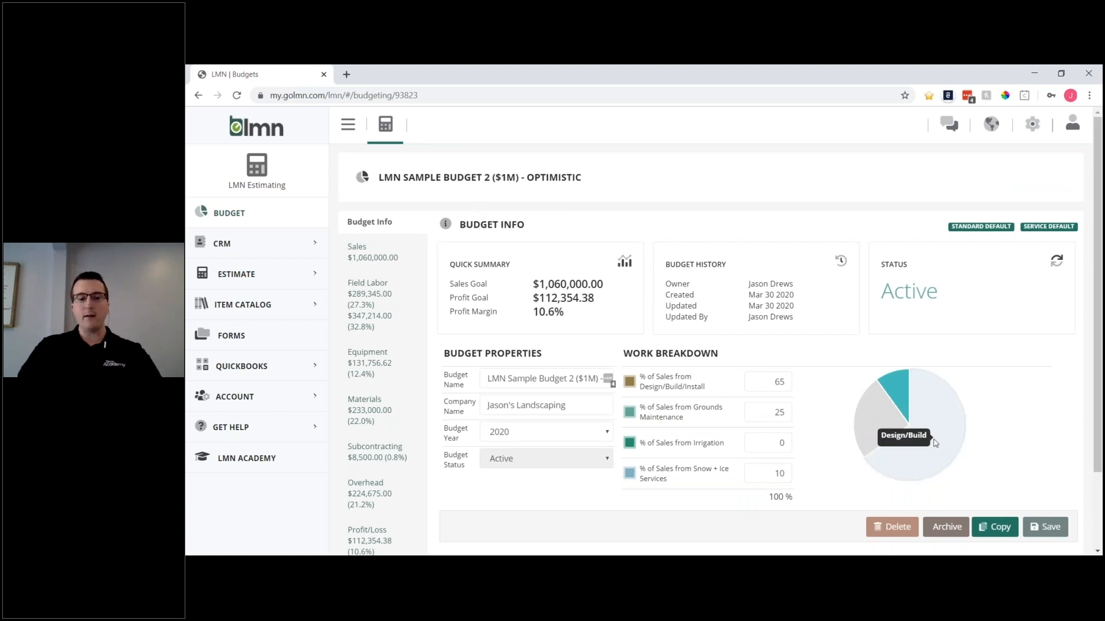
# Copy the optimistic budget as a new 2020 budget named "LMN Sample Budget 2 ($1M) - Less Optimistic".
pyautogui.click(998, 528)
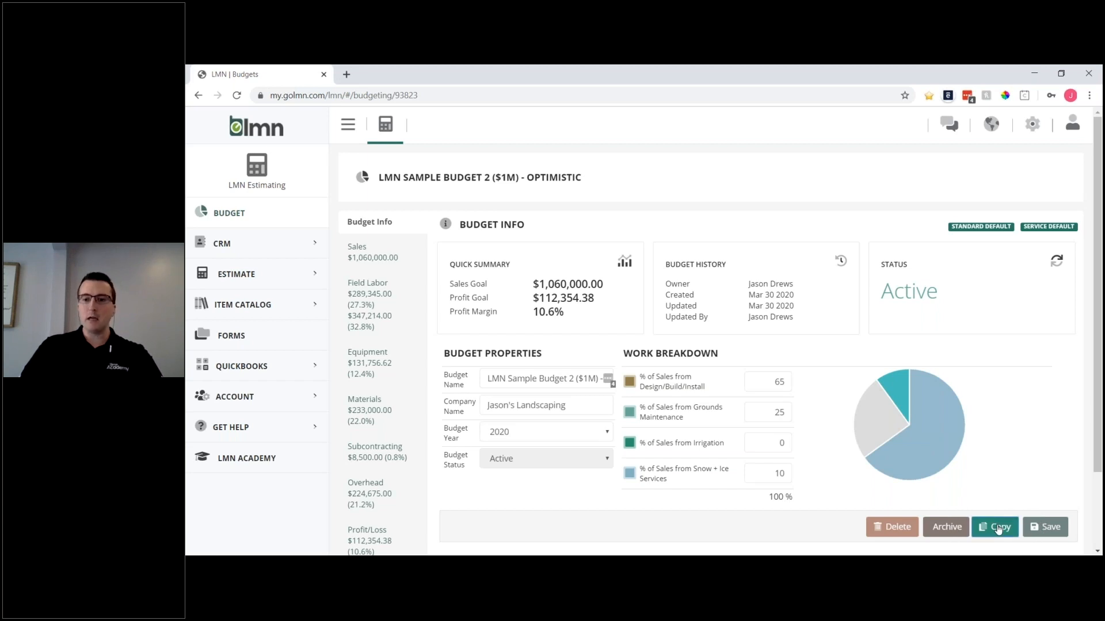
pyautogui.moveTo(760, 213); pyautogui.dragTo(721, 210)
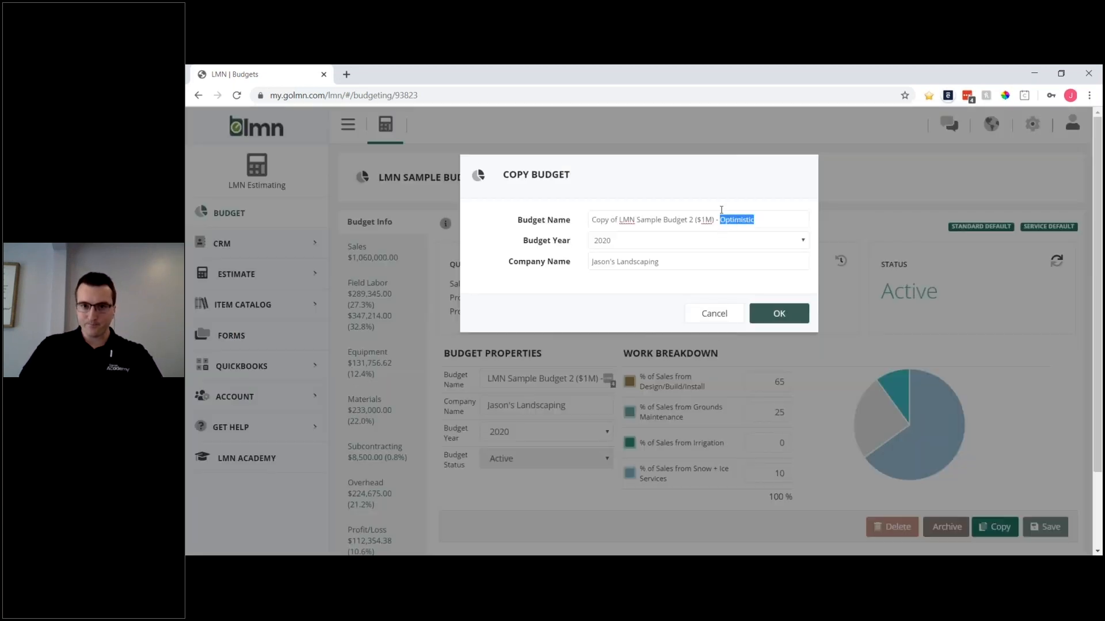
pyautogui.write('Le')
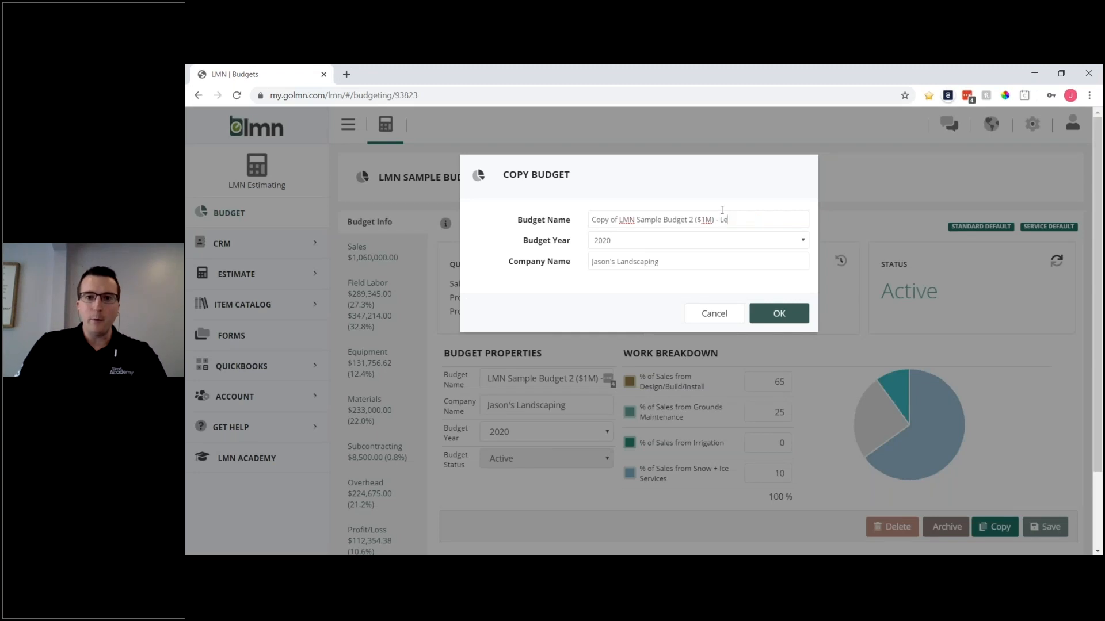
pyautogui.write('ss Optimistic')
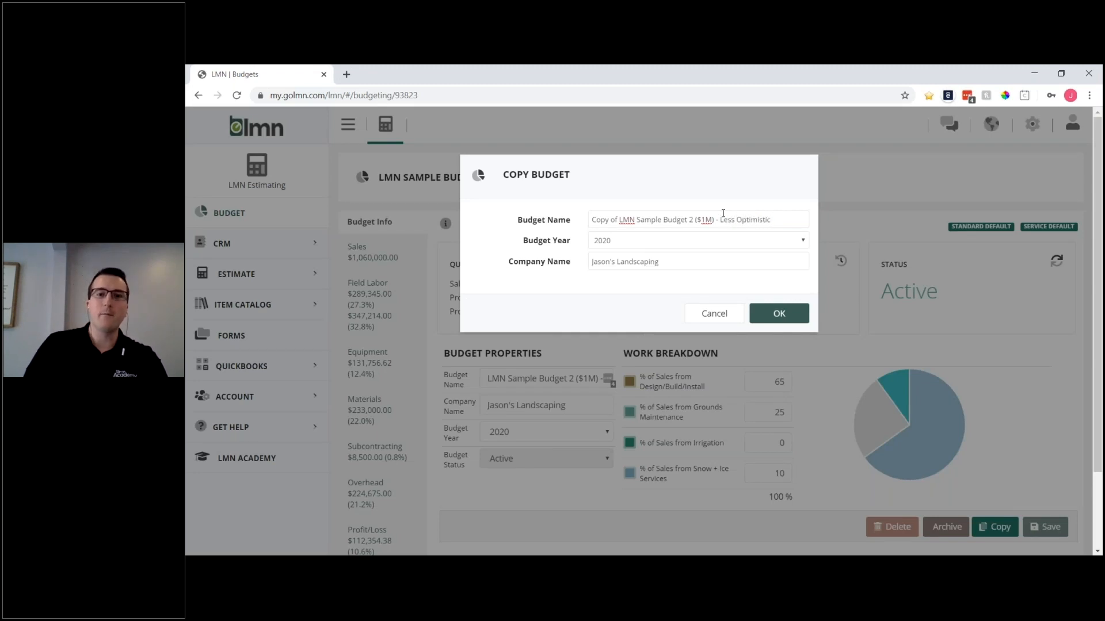
pyautogui.moveTo(620, 220); pyautogui.dragTo(552, 229)
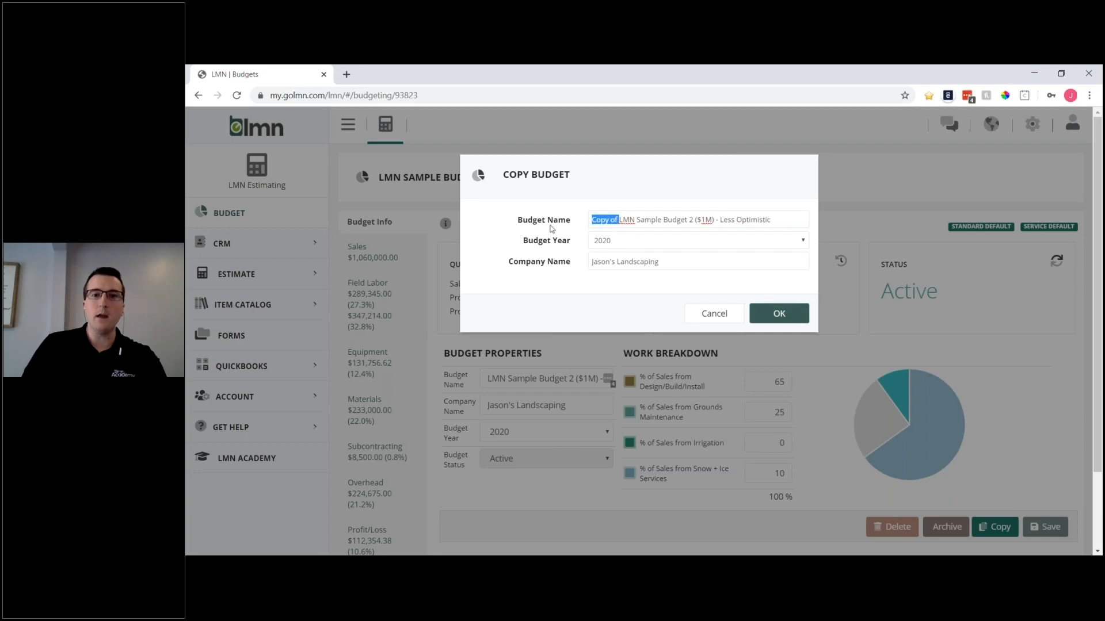
pyautogui.press('BackSpace')
pyautogui.click(784, 315)
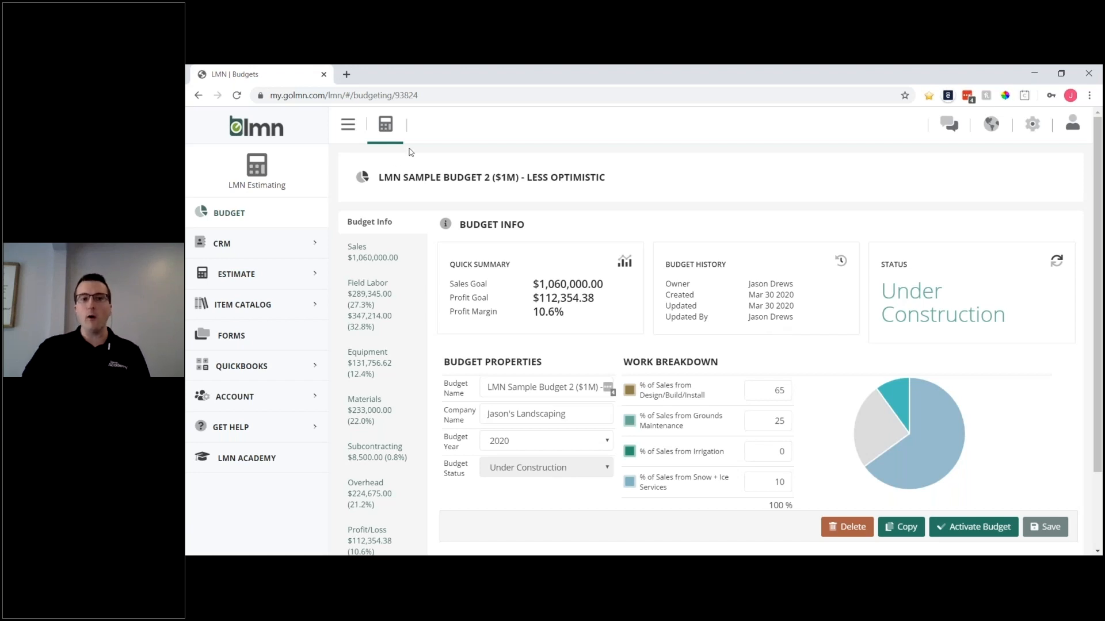
# Open the Sales section of the less optimistic budget and set the Landscape Installation Sales forecast to $580,000.
pyautogui.click(362, 266)
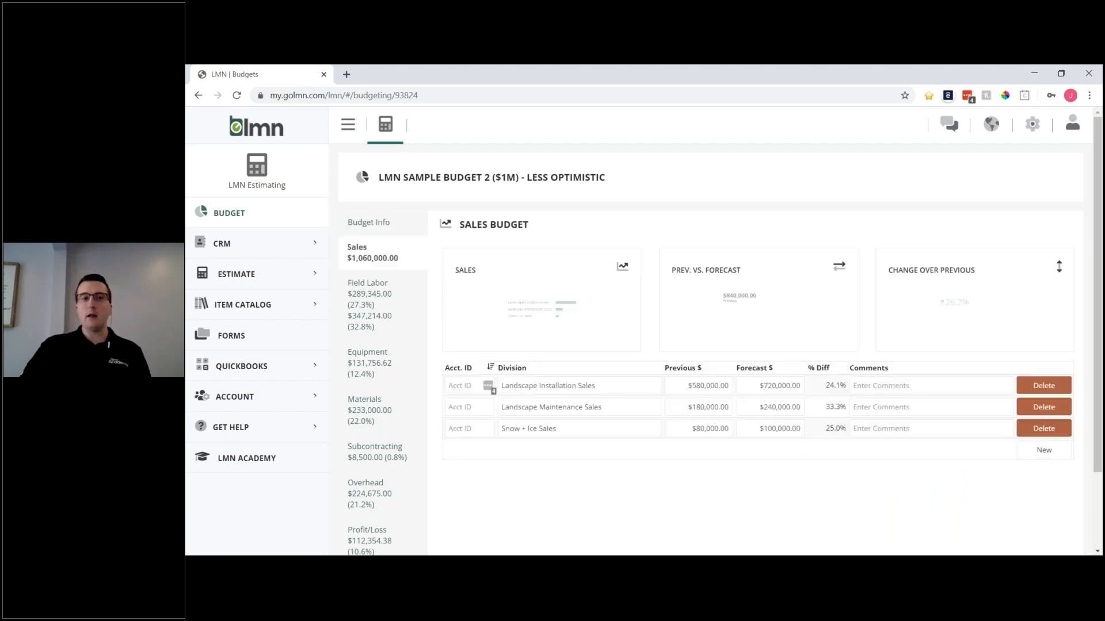
pyautogui.moveTo(758, 384); pyautogui.dragTo(809, 385)
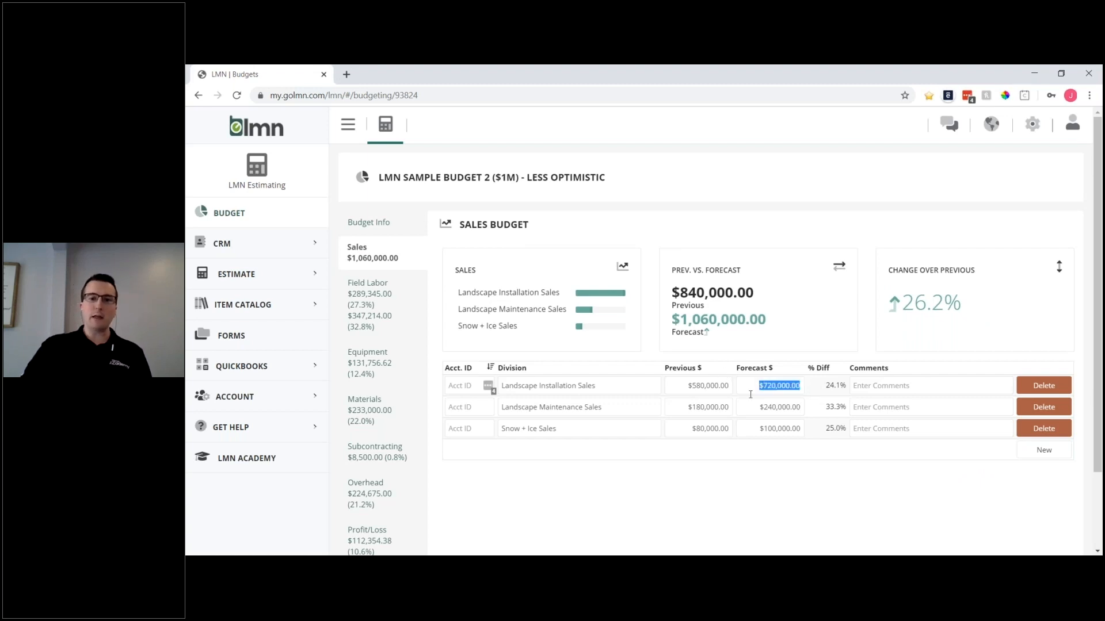
pyautogui.write('580')
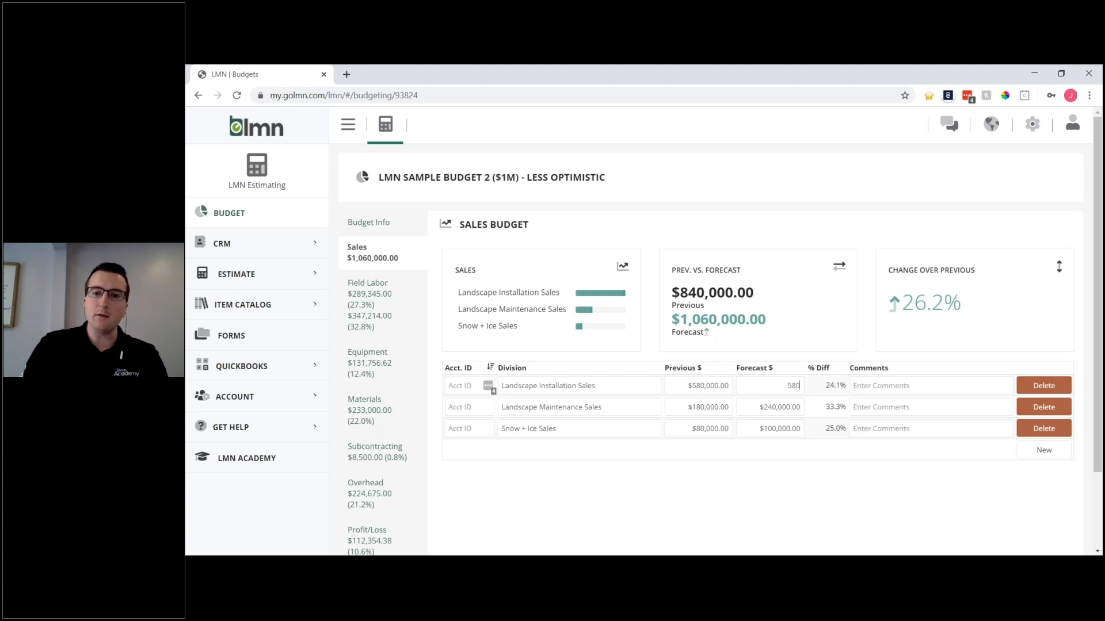
pyautogui.write('00')
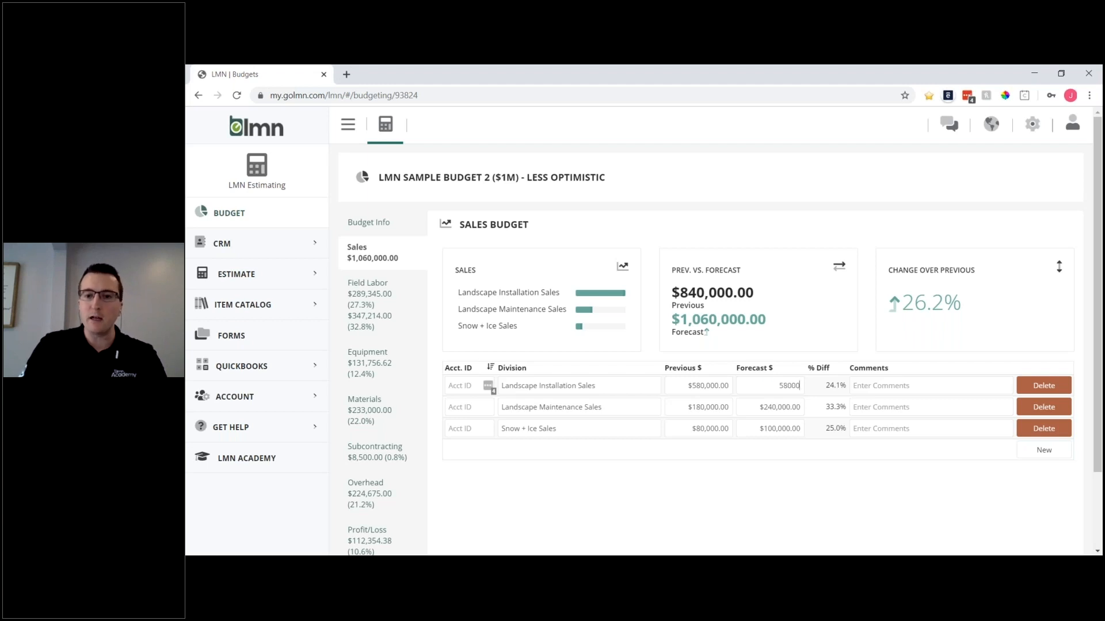
pyautogui.press('Tab')
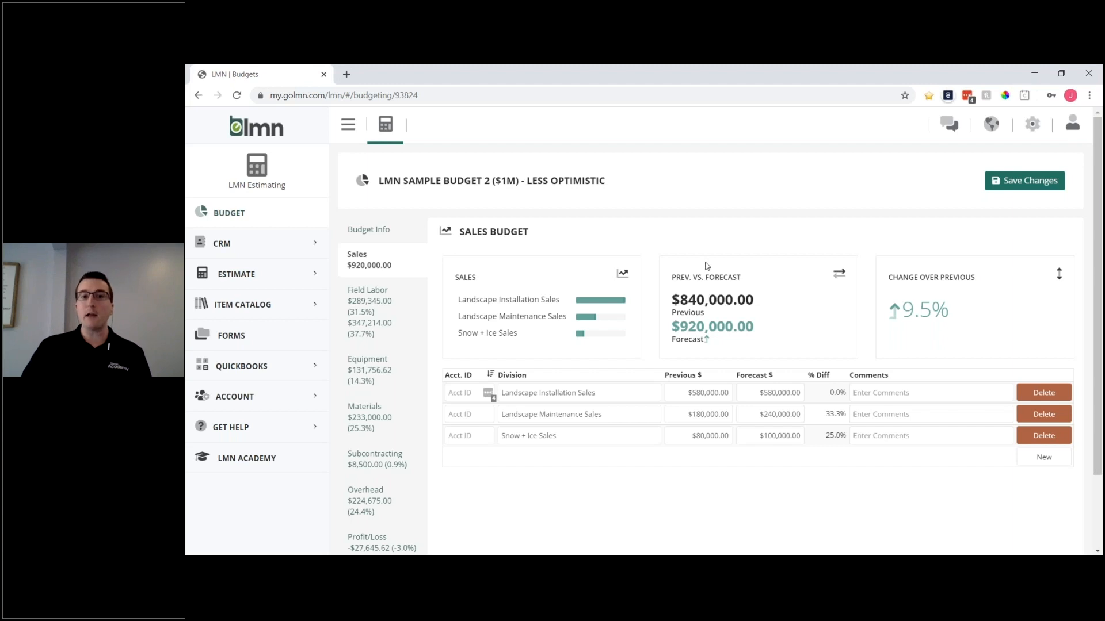
# Review the labor, equipment, materials, overhead and profit/loss totals against the lowered sales forecast.
pyautogui.scroll(-1, 708, 265)
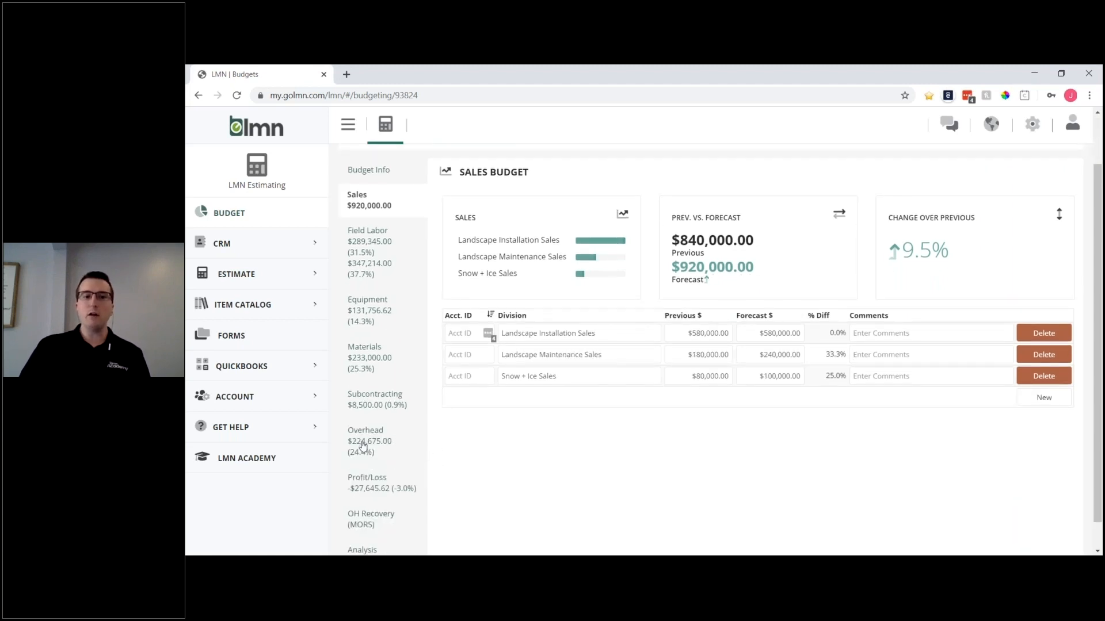
pyautogui.scroll(1, 396, 448)
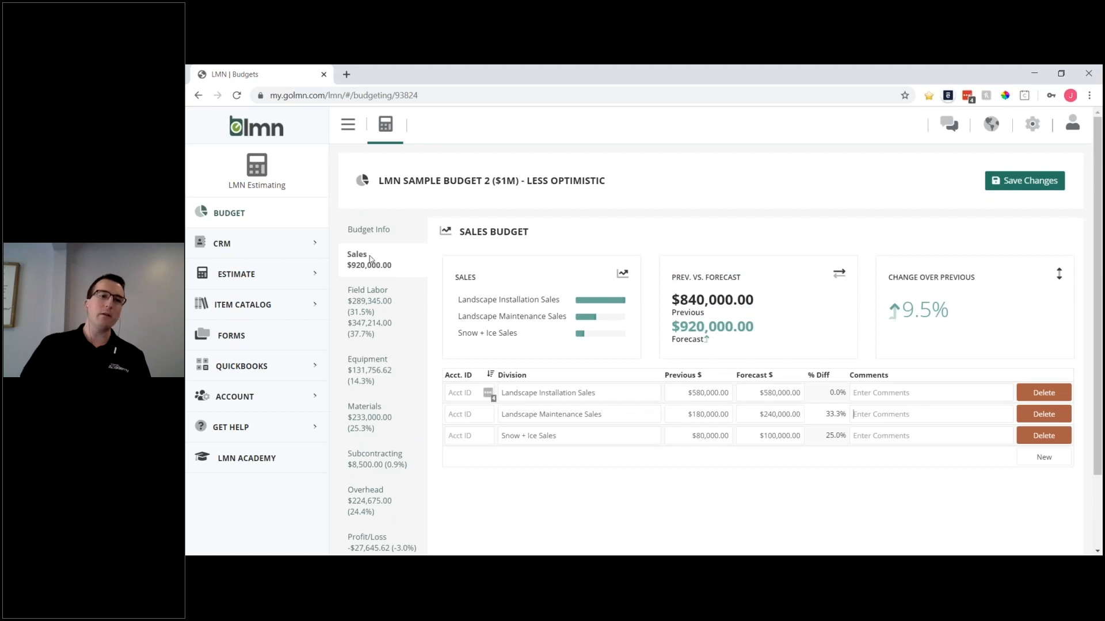
pyautogui.scroll(-1, 404, 280)
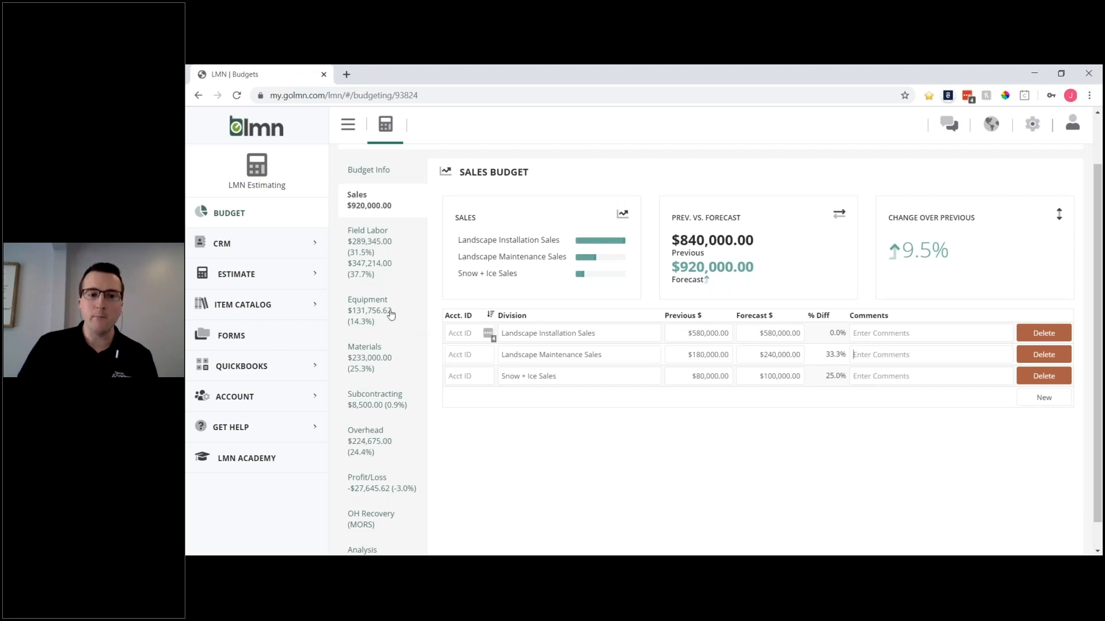
pyautogui.scroll(-1, 386, 345)
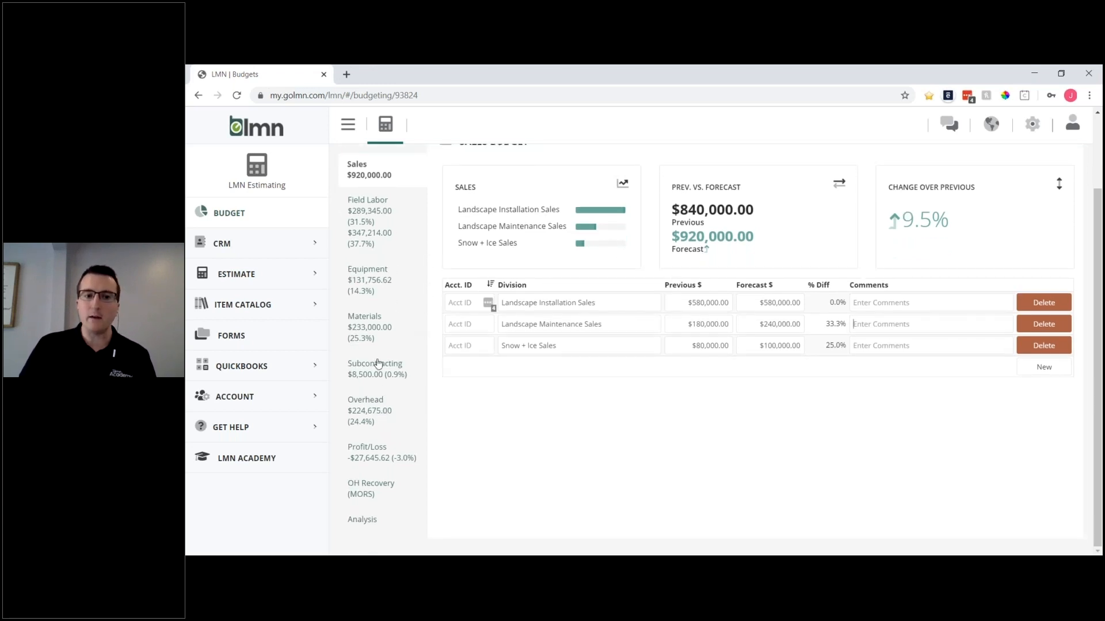
pyautogui.scroll(2, 378, 366)
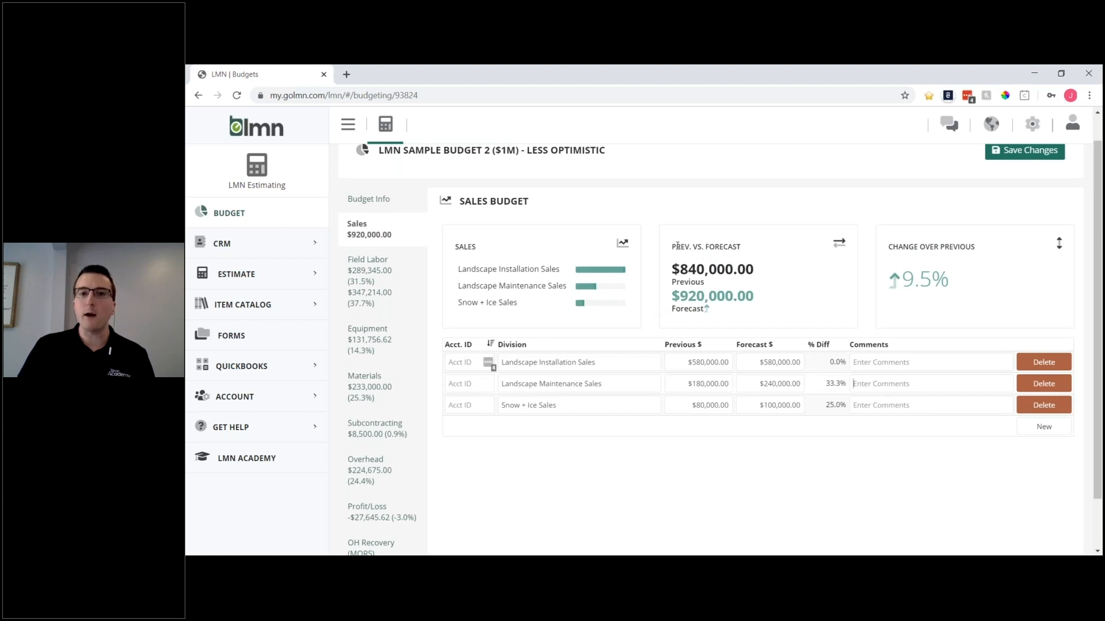
pyautogui.scroll(-1, 507, 235)
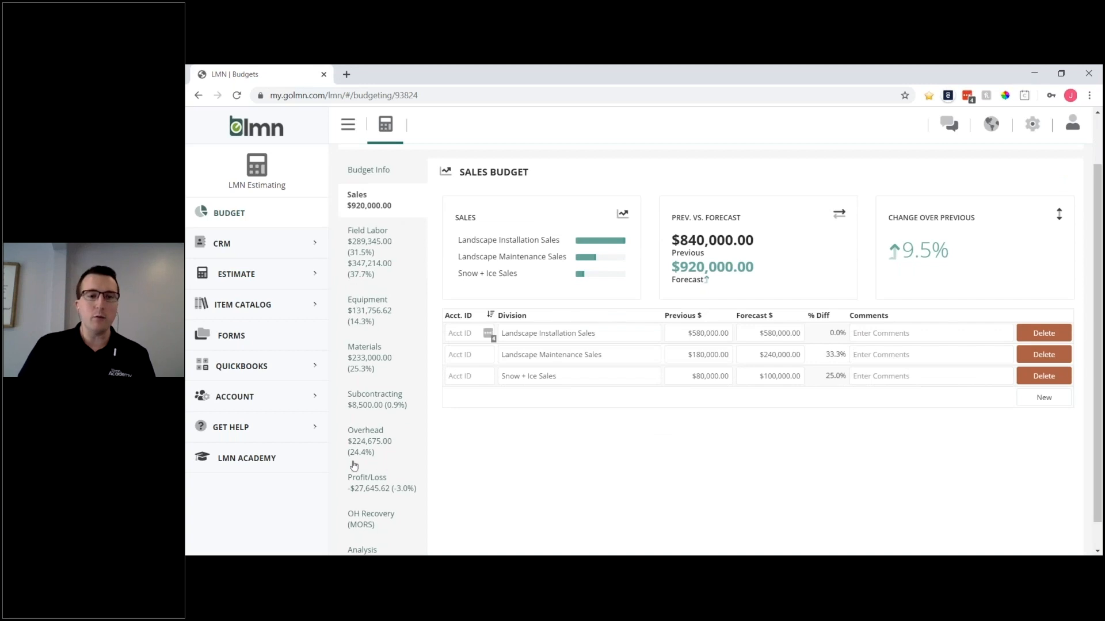
pyautogui.scroll(2, 379, 357)
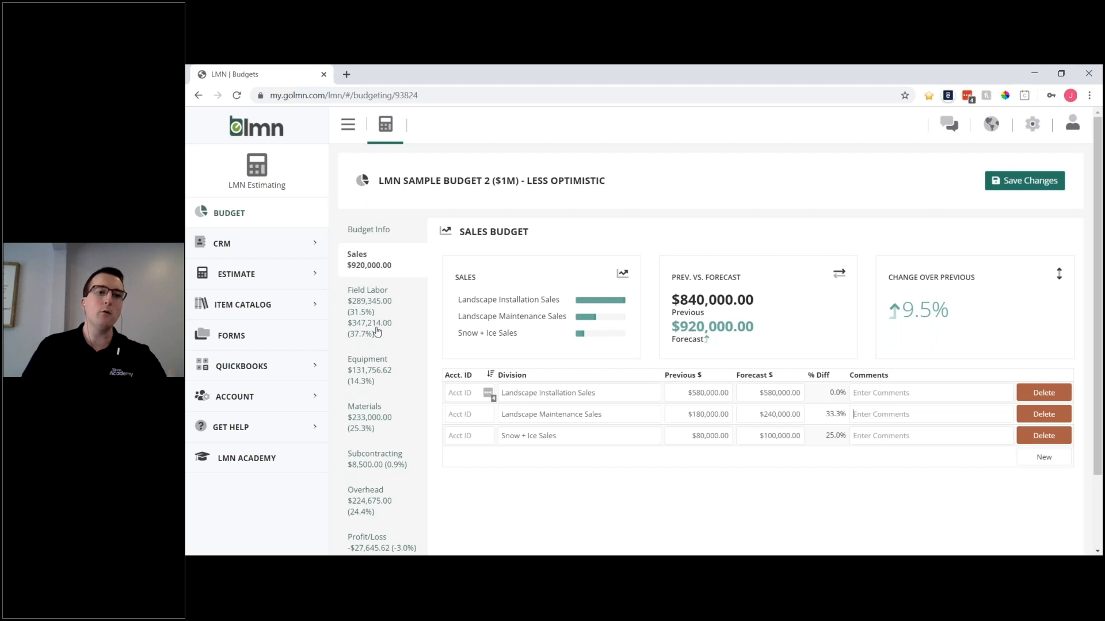
# In the less optimistic budget's Materials section, set the Materials - Installation forecast to $165,000 and save the budget.
pyautogui.click(373, 420)
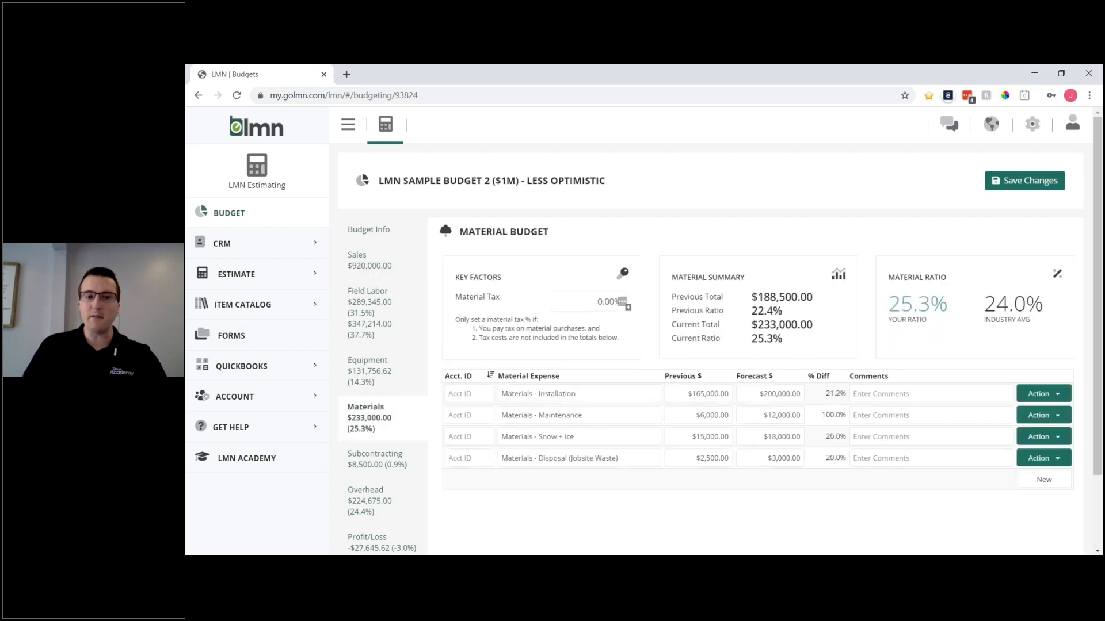
pyautogui.click(753, 392)
pyautogui.write('165000')
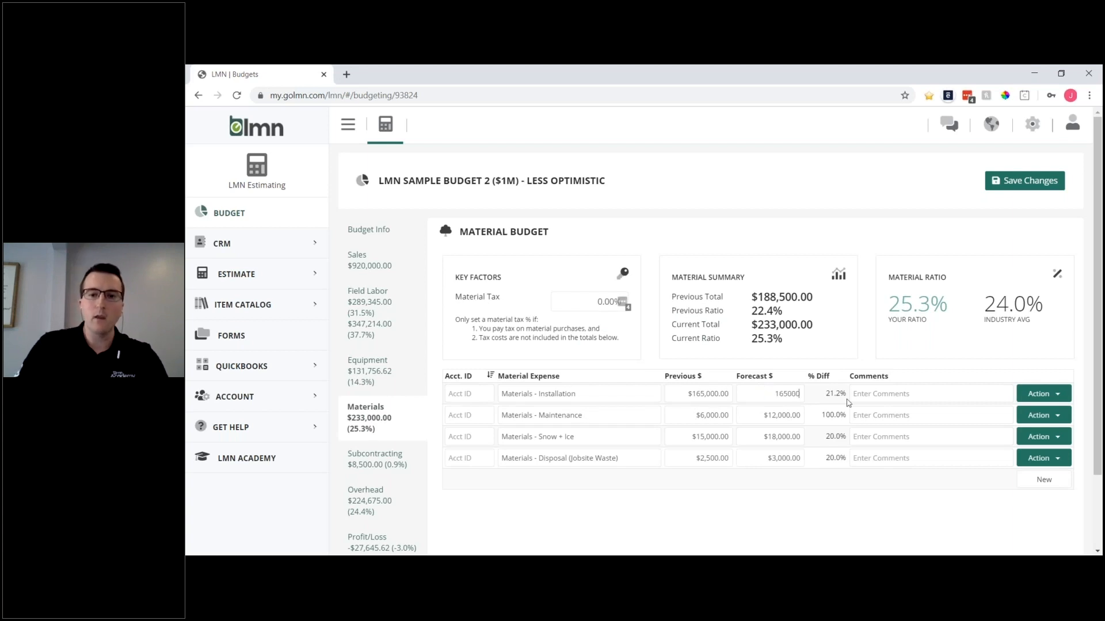
pyautogui.click(847, 400)
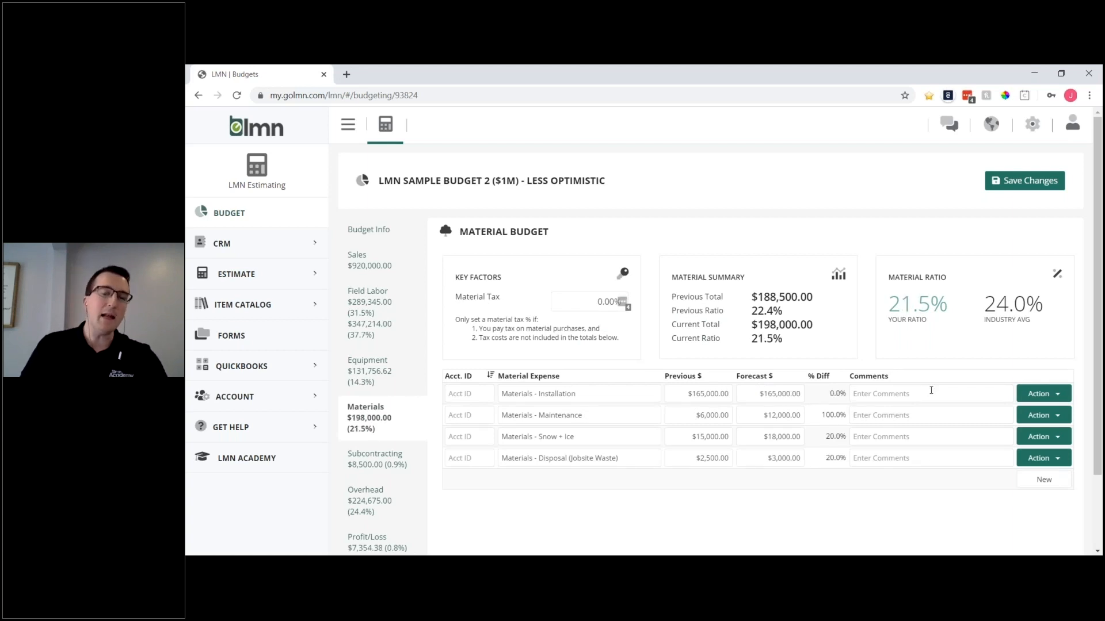
pyautogui.click(767, 422)
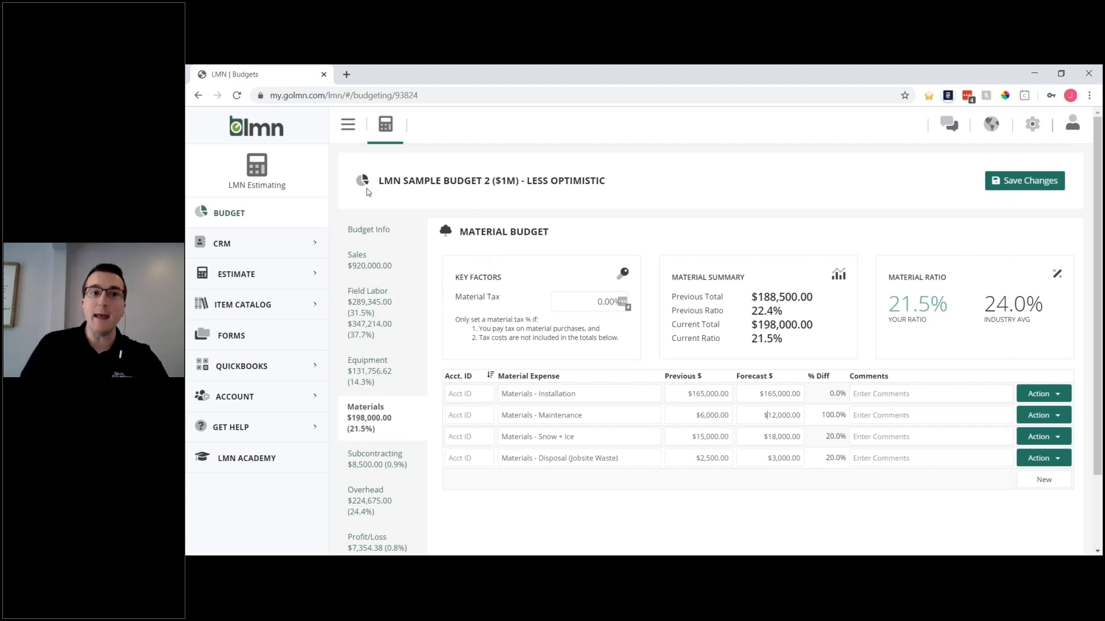
pyautogui.click(349, 133)
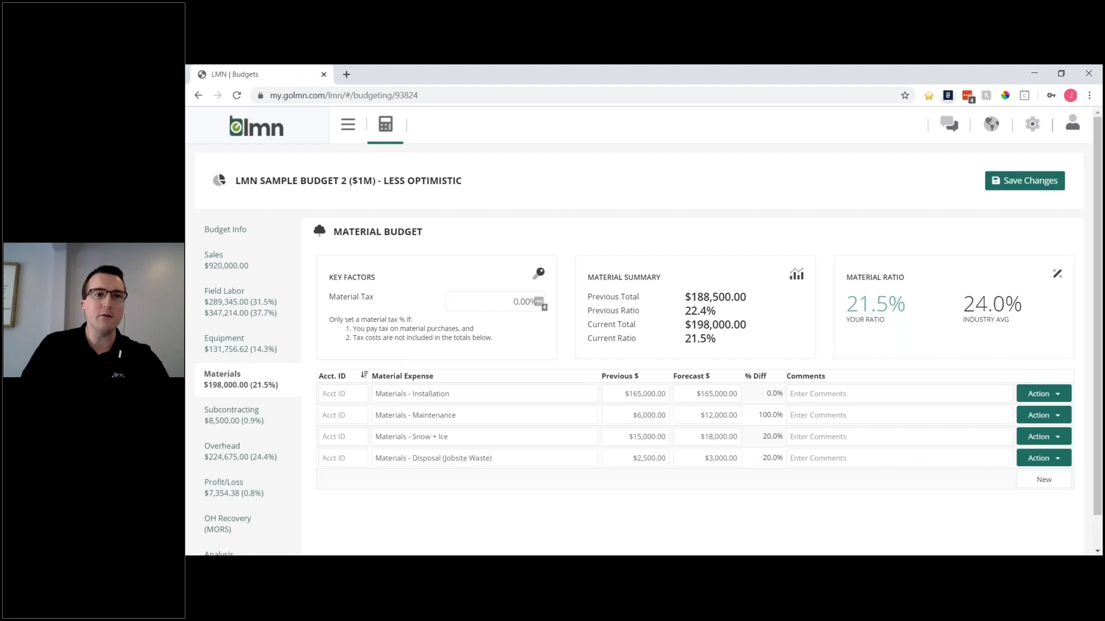
pyautogui.click(347, 124)
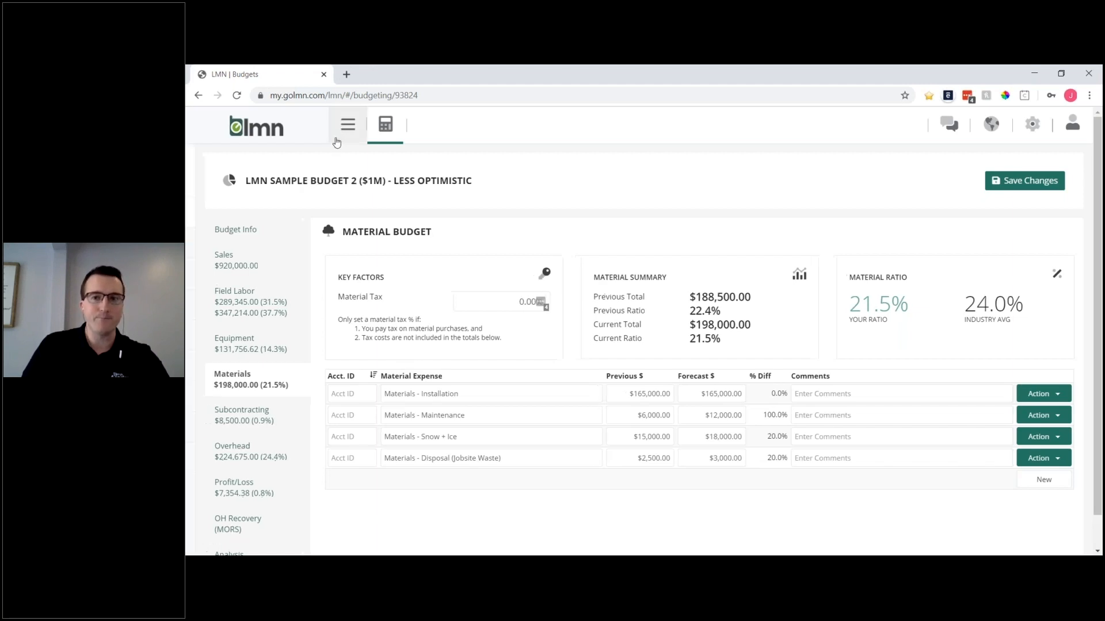
pyautogui.click(1006, 181)
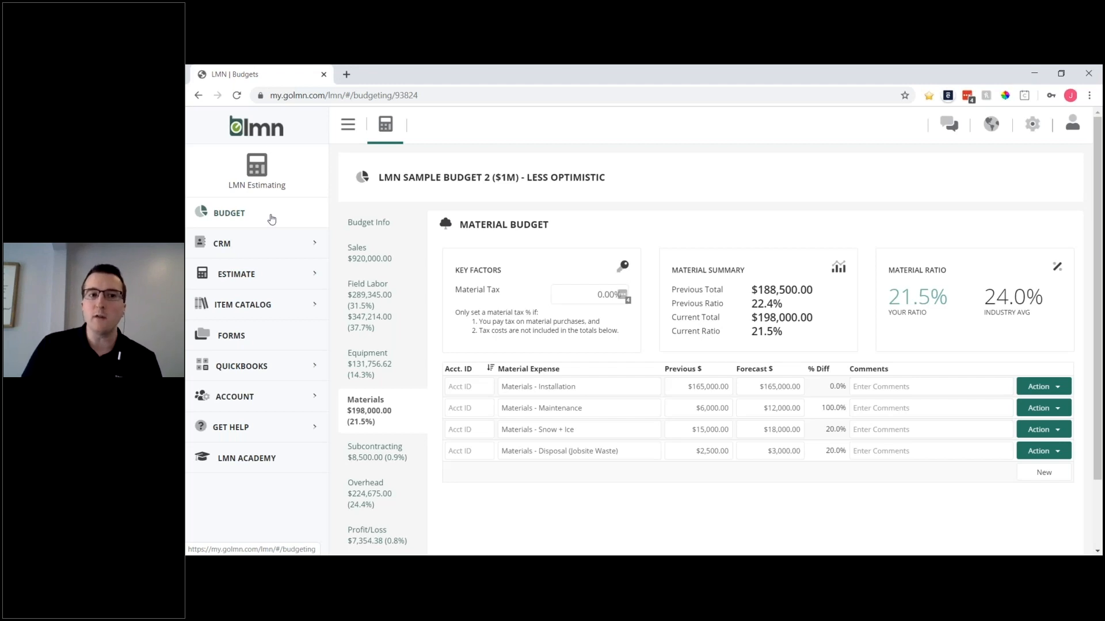
# Return to the budgets list and open the info page of LMN Sample Budget 2 ($1M) - Optimistic.
pyautogui.click(272, 219)
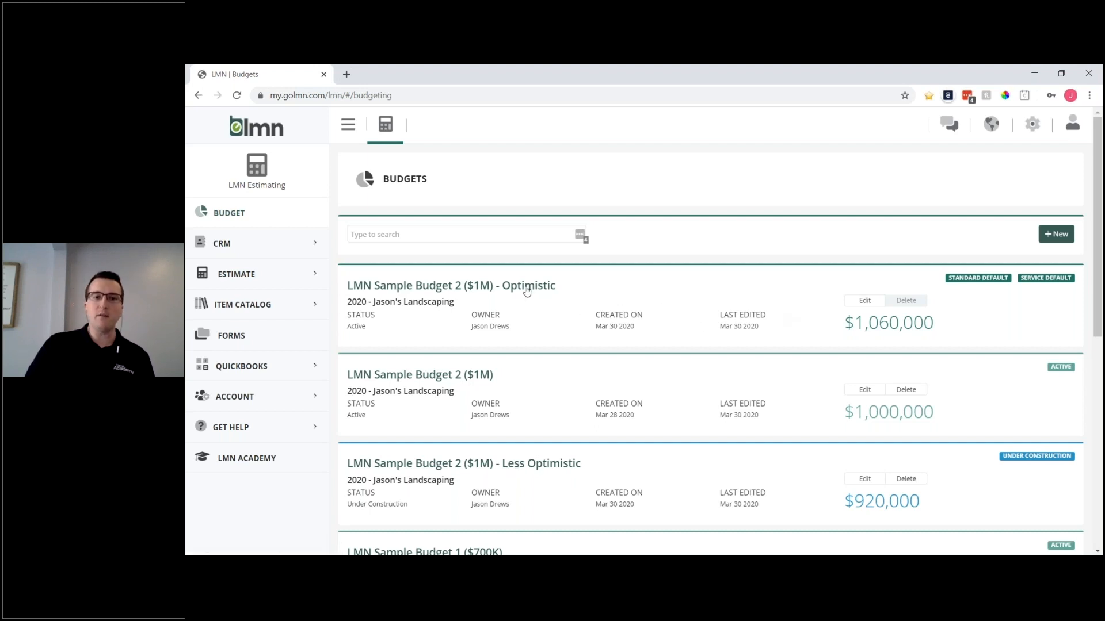
pyautogui.click(543, 299)
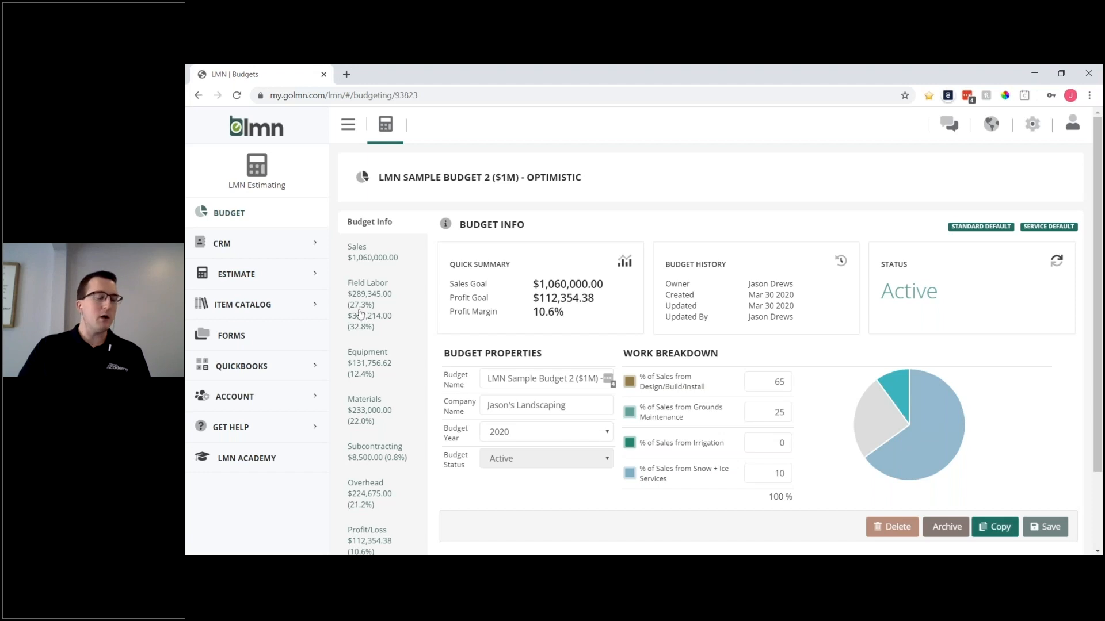
pyautogui.scroll(-1, 374, 345)
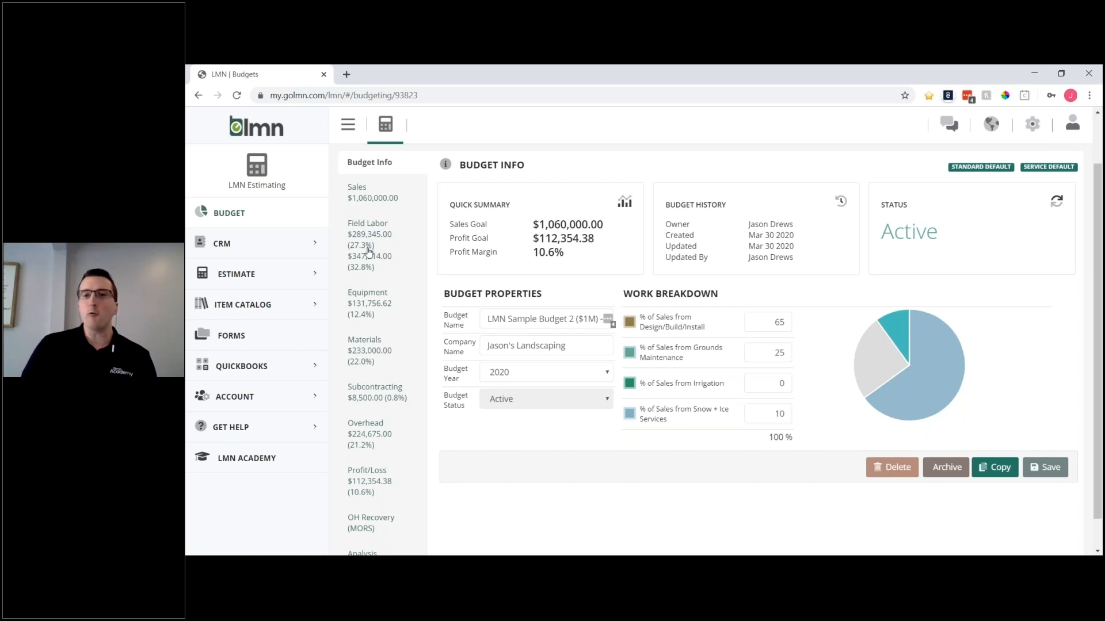
pyautogui.click(1000, 468)
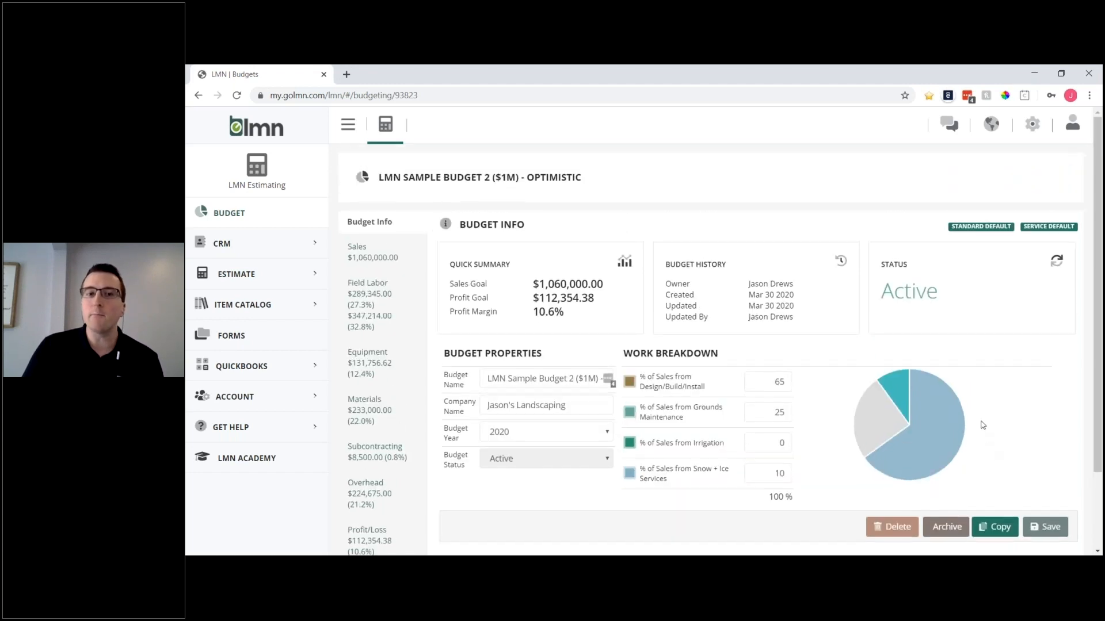
pyautogui.scroll(-1, 983, 425)
pyautogui.scroll(1, 414, 299)
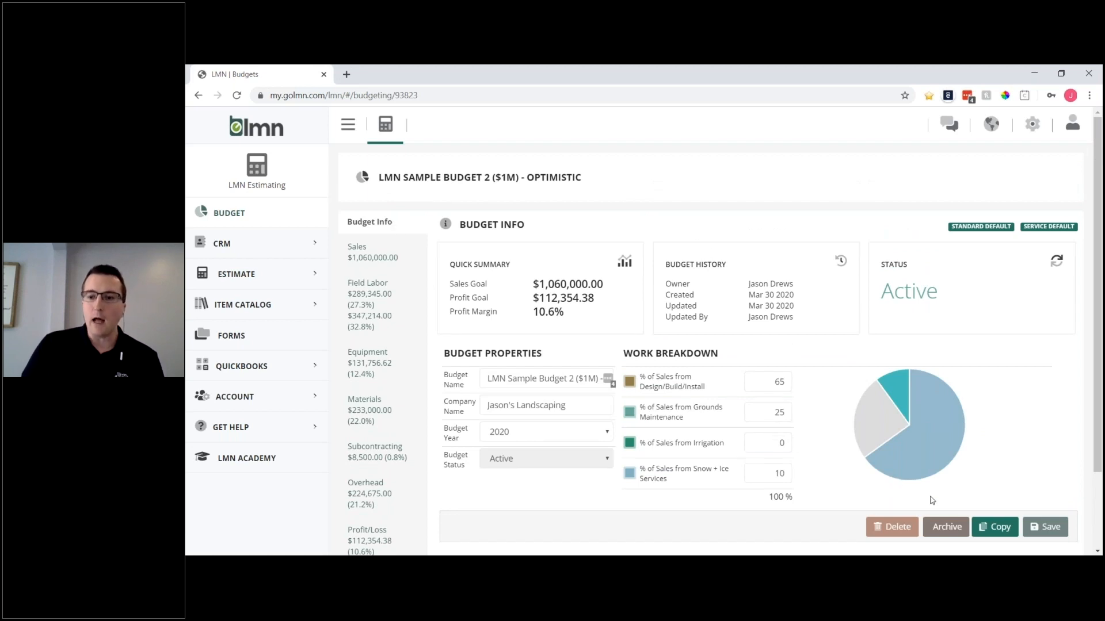
# Copy the optimistic budget as a new 2020 budget named "LMN Sample Budget 2 ($1M) - Landscape".
pyautogui.click(994, 531)
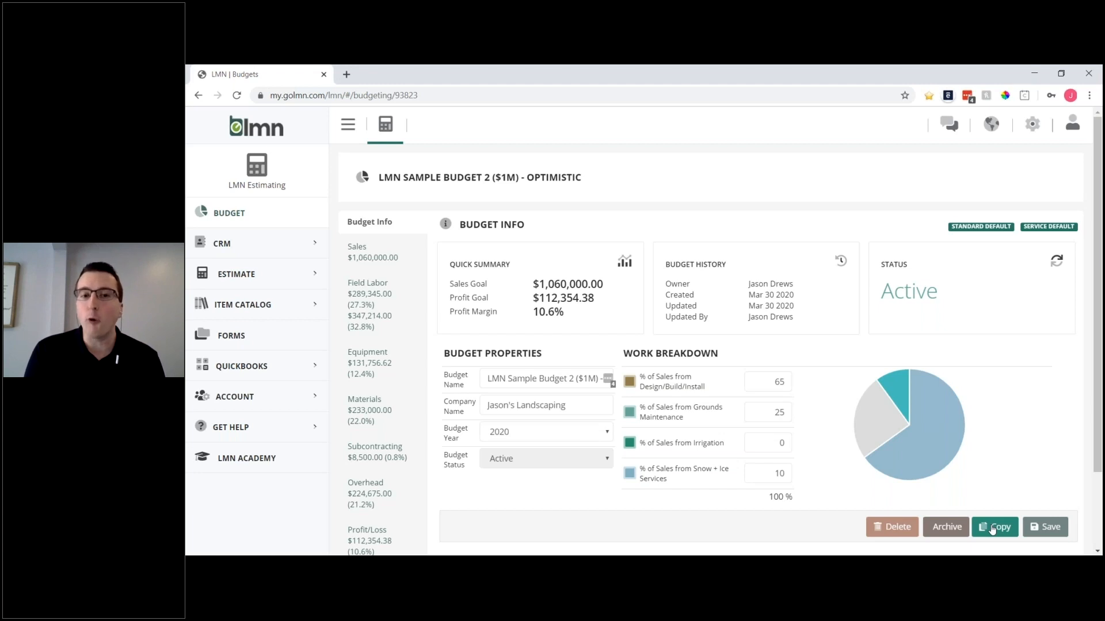
pyautogui.click(996, 528)
pyautogui.click(1001, 528)
pyautogui.click(1001, 529)
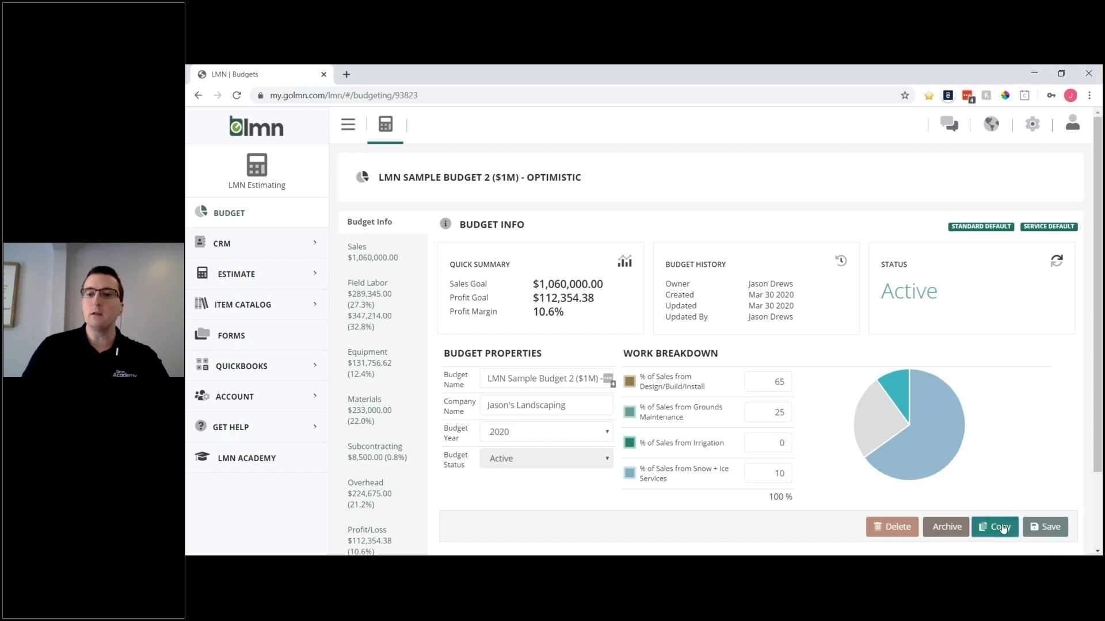
pyautogui.moveTo(620, 221); pyautogui.dragTo(586, 225)
pyautogui.press('BackSpace')
pyautogui.moveTo(728, 220); pyautogui.dragTo(694, 217)
pyautogui.write('Landscape')
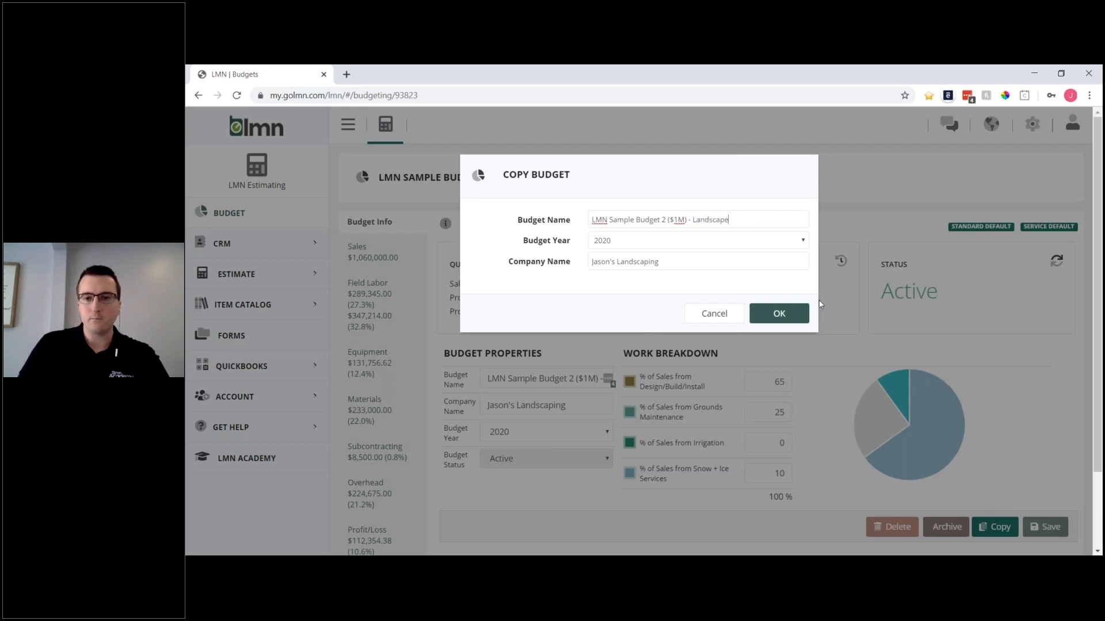
pyautogui.click(778, 313)
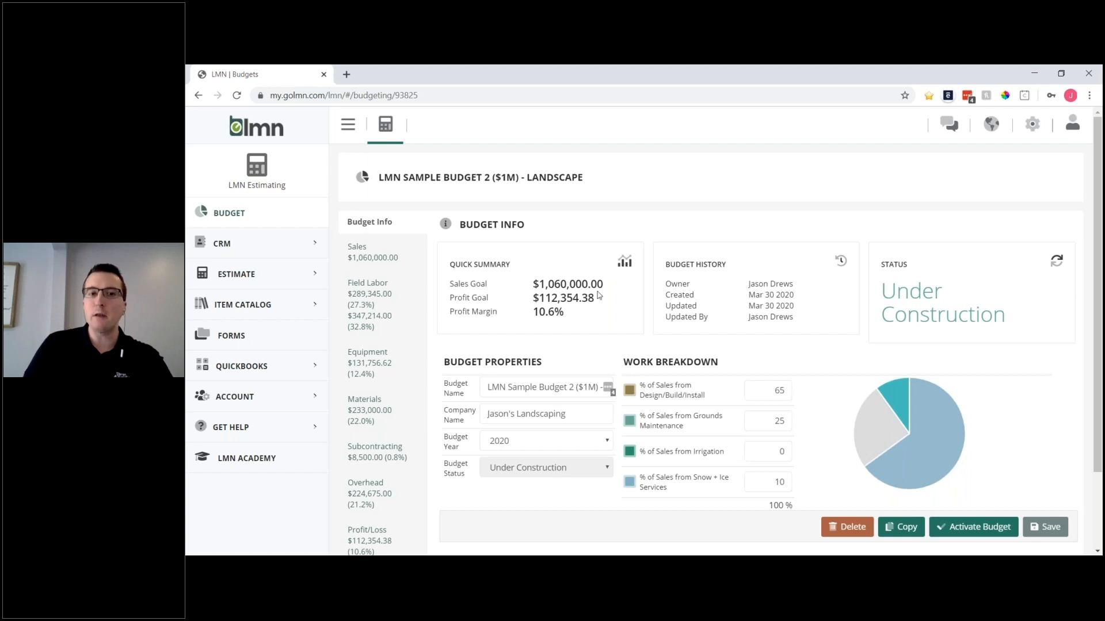
# Delete the Landscape Maintenance Sales division from the Landscape budget's Sales section and accept the confirmation.
pyautogui.click(382, 255)
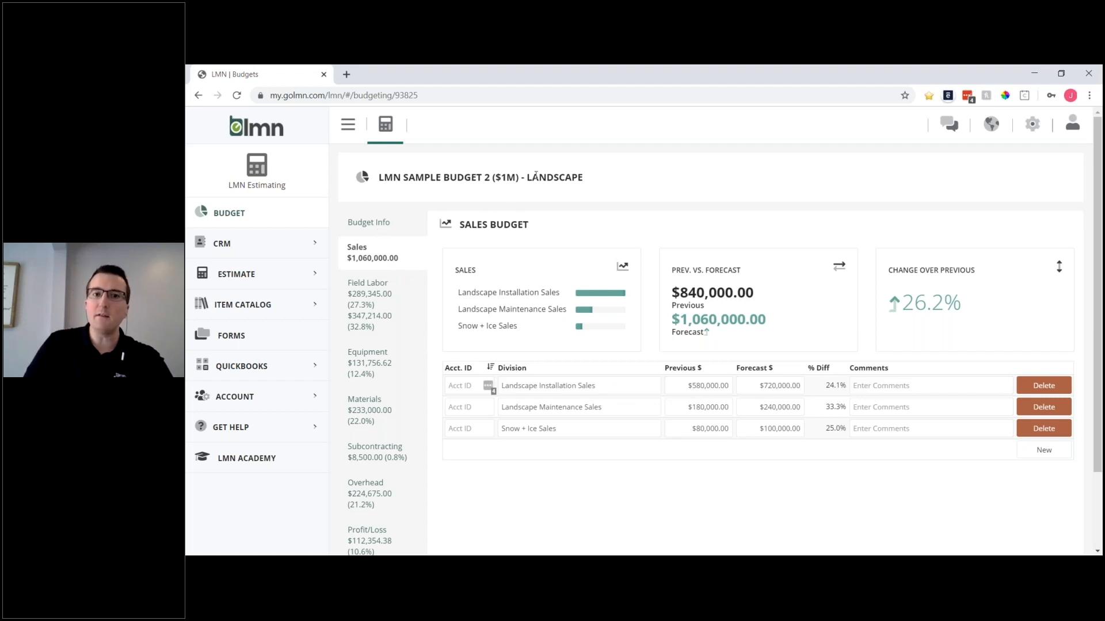
pyautogui.moveTo(527, 177); pyautogui.dragTo(592, 182)
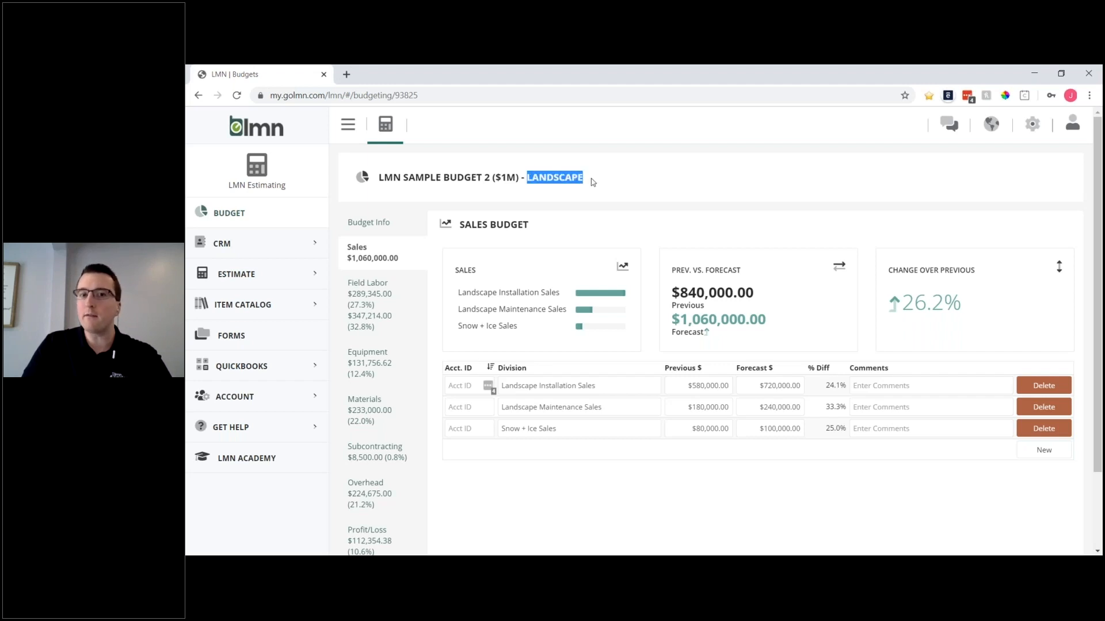
pyautogui.moveTo(759, 407); pyautogui.dragTo(776, 407)
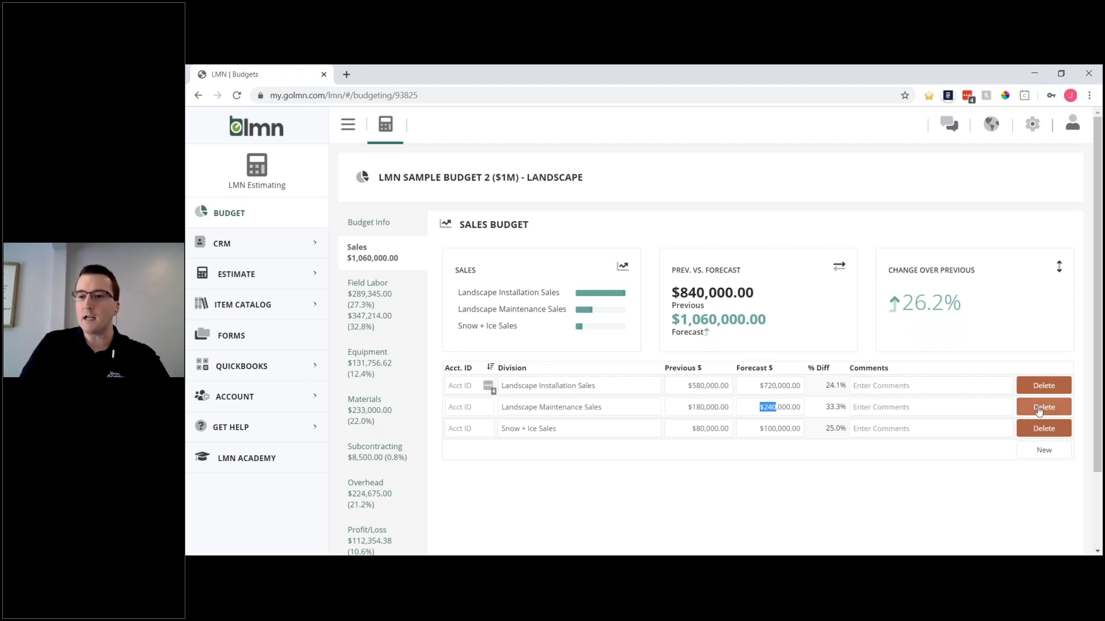
pyautogui.click(1034, 412)
pyautogui.click(702, 175)
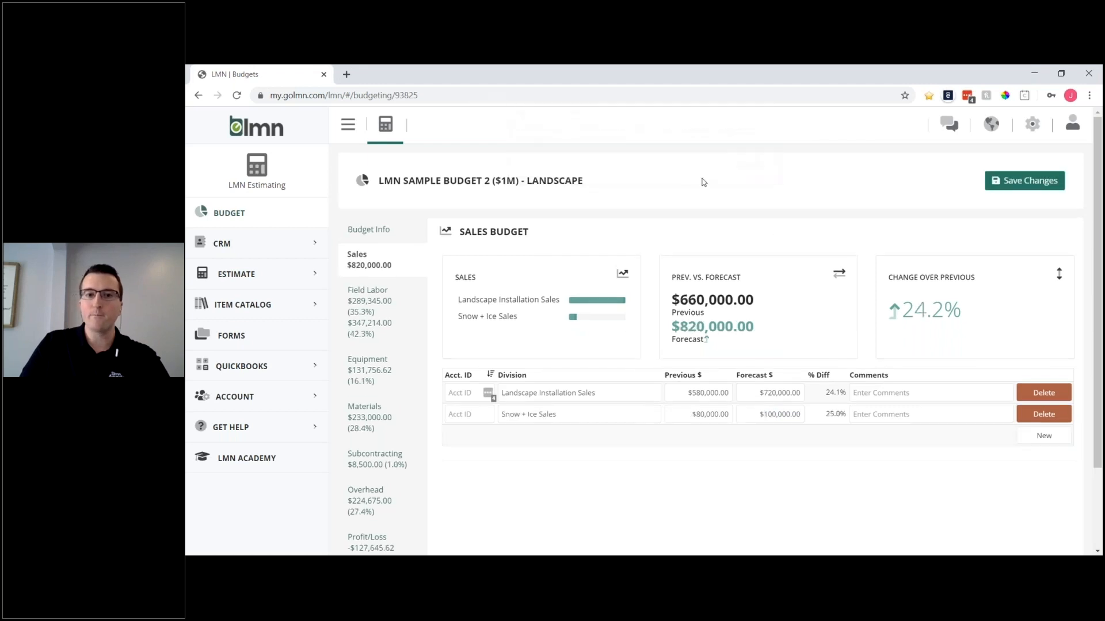
# Clear the Snow + Ice Sales forecast to $0 and save the budget.
pyautogui.moveTo(759, 415); pyautogui.dragTo(781, 415)
pyautogui.press('BackSpace')
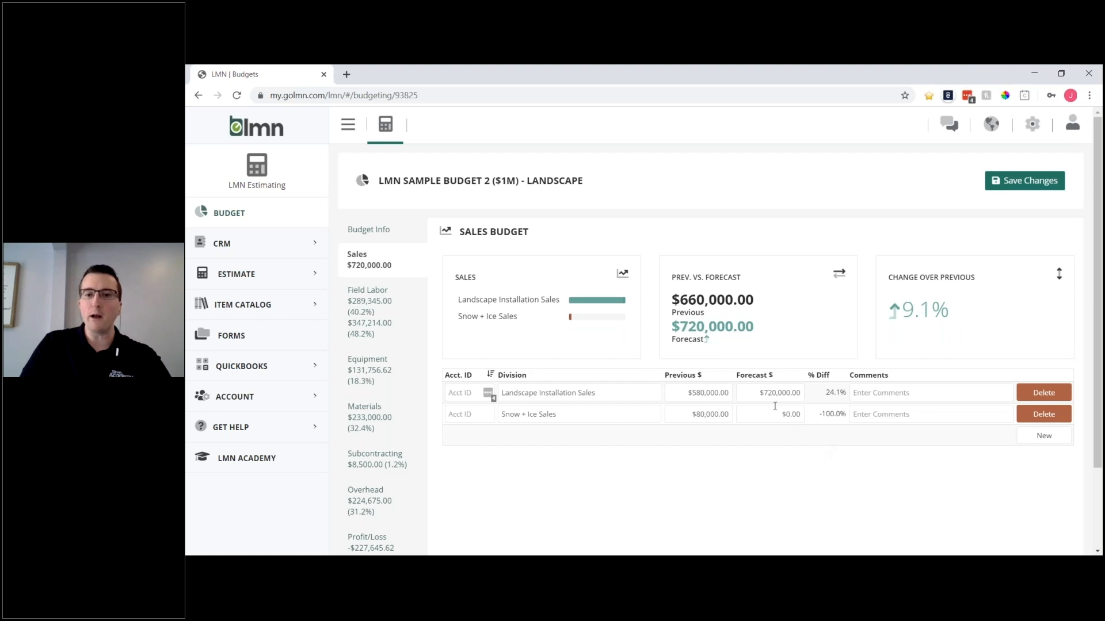
pyautogui.click(1024, 181)
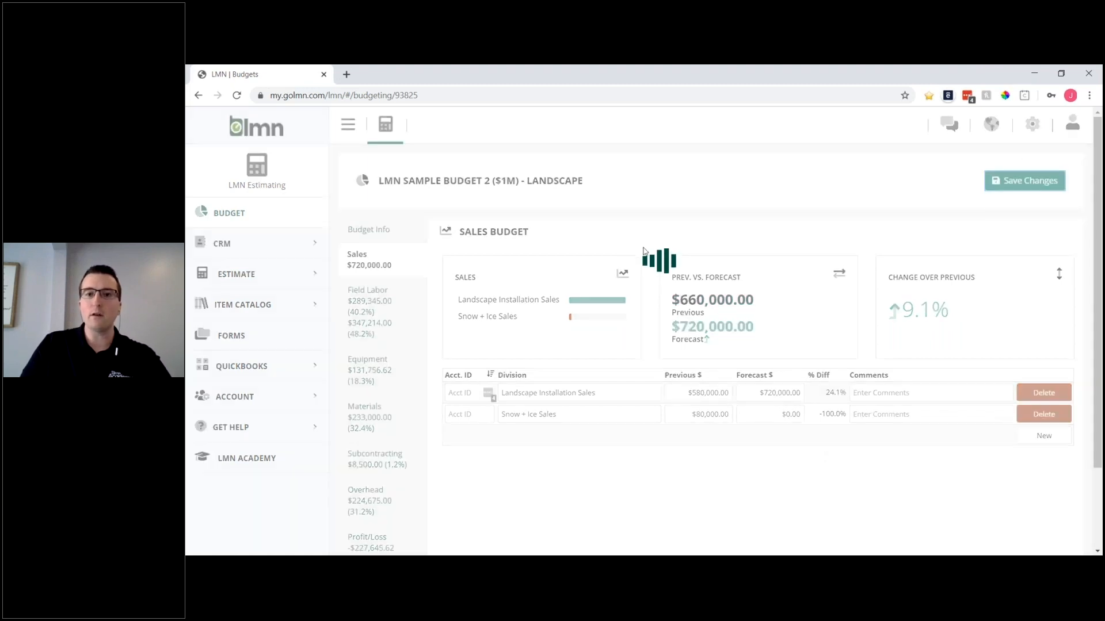
# In the Field Labor section, set the staff count to 0 for Maintenance Foreman and Maintenance Labor.
pyautogui.click(368, 318)
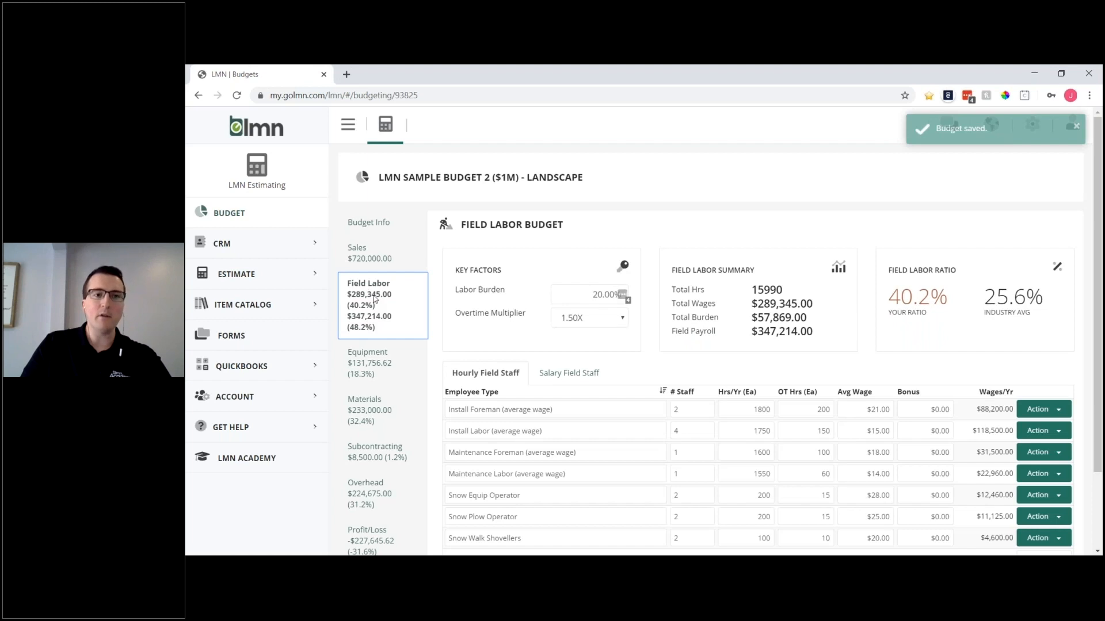
pyautogui.scroll(-1, 640, 371)
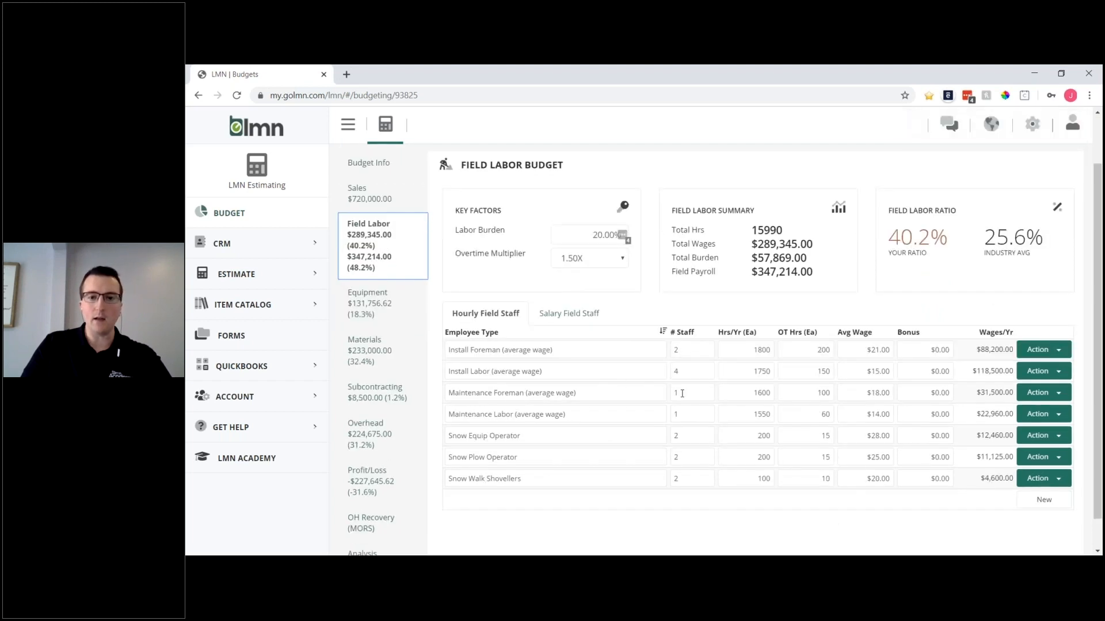
pyautogui.click(1053, 396)
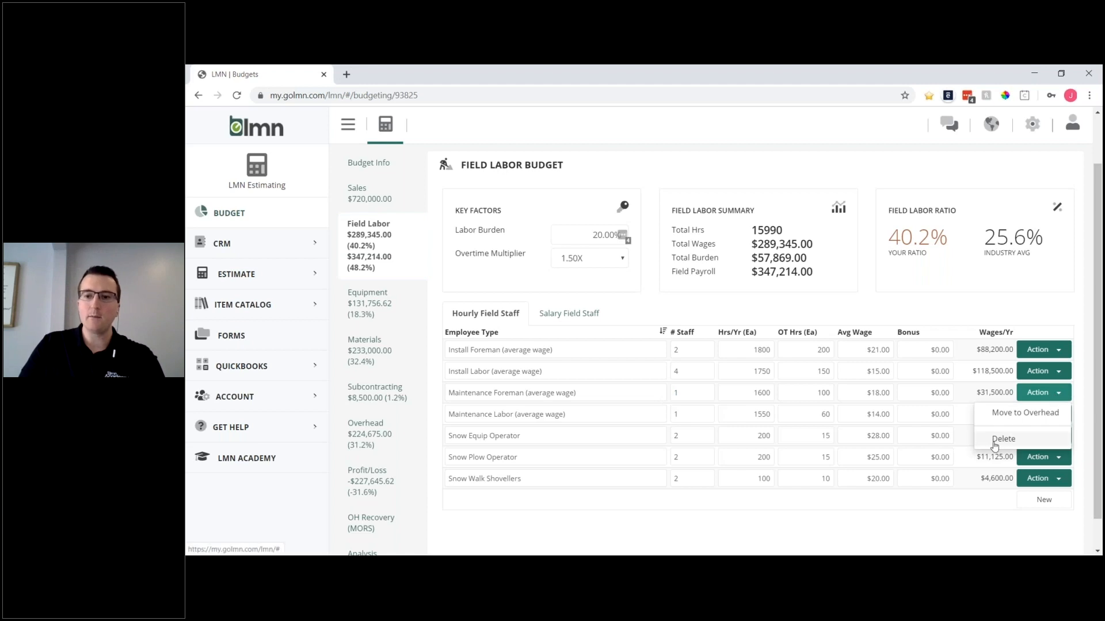
pyautogui.doubleClick(677, 394)
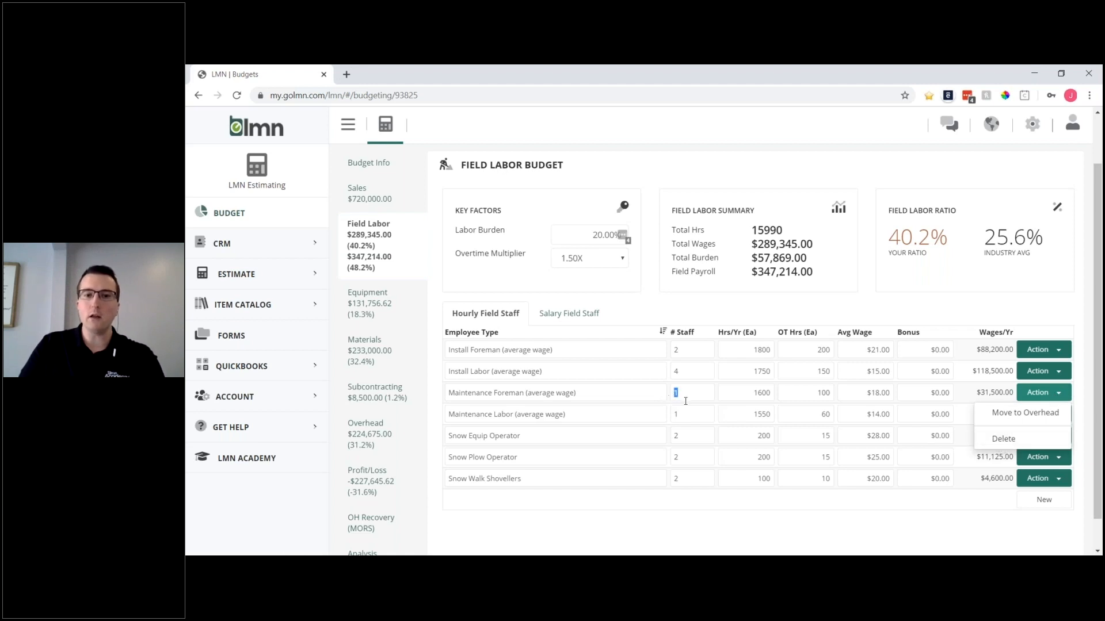
pyautogui.write('0')
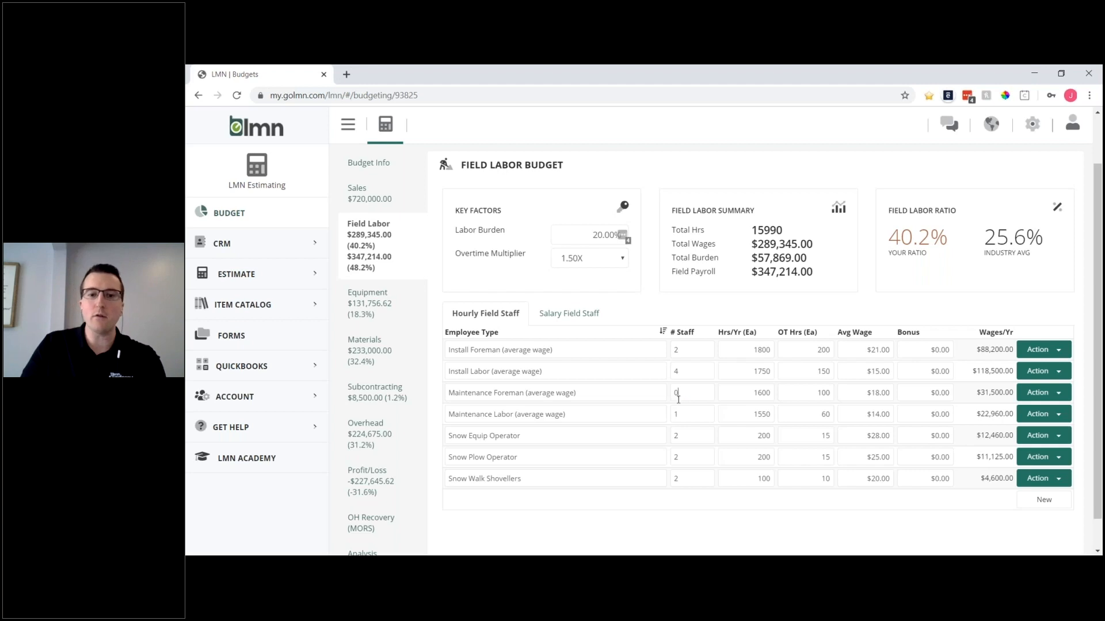
pyautogui.doubleClick(682, 414)
pyautogui.write('0')
# Set the staff count to 0 for Snow Equip Operator, Snow Plow Operator and Snow Walk Shovellers, and save the budget.
pyautogui.doubleClick(682, 444)
pyautogui.write('0')
pyautogui.doubleClick(681, 468)
pyautogui.write('0')
pyautogui.doubleClick(682, 487)
pyautogui.write('0')
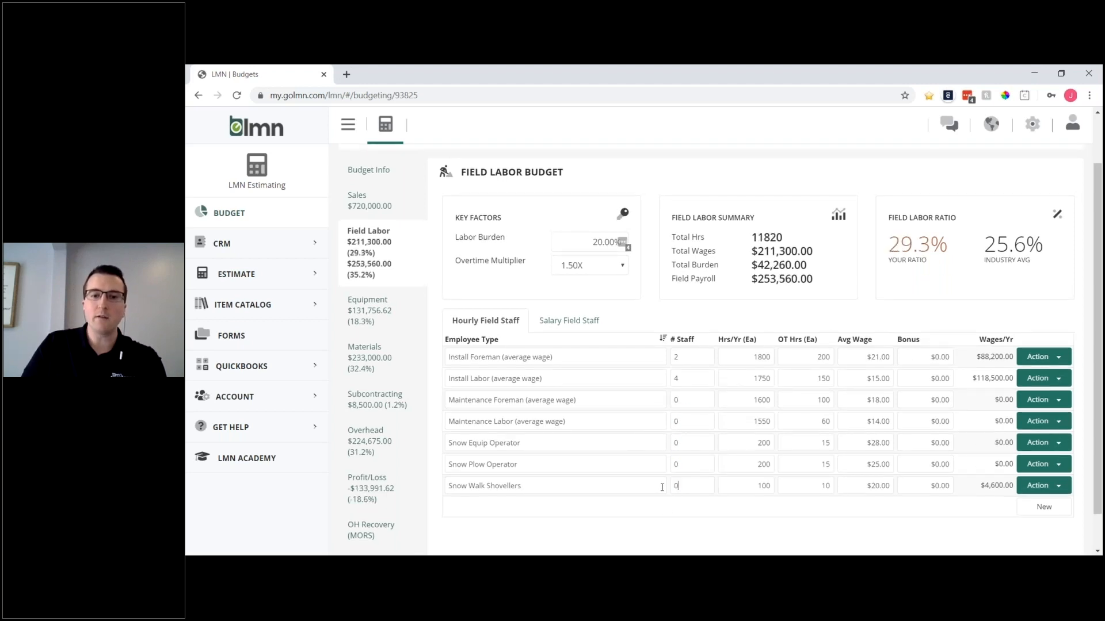
pyautogui.click(566, 320)
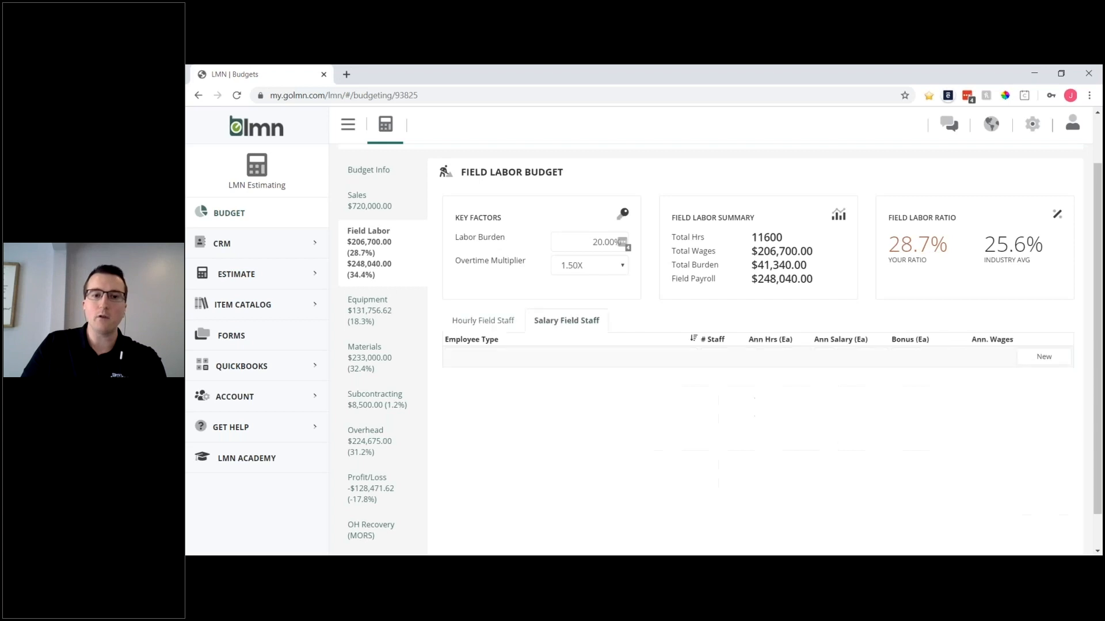
pyautogui.click(506, 322)
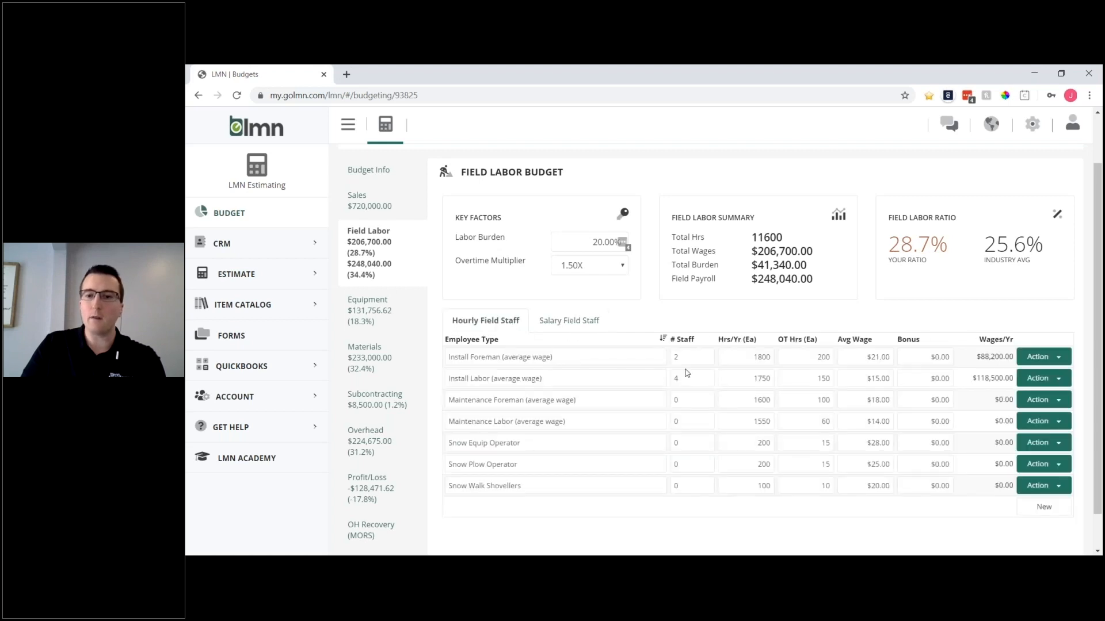
pyautogui.scroll(1, 685, 372)
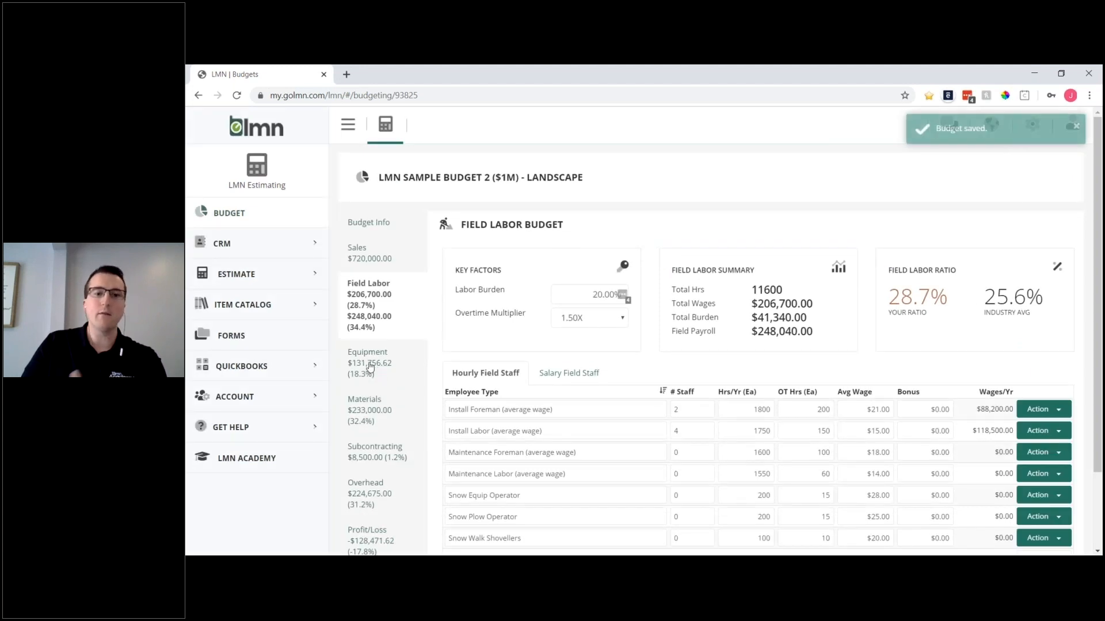
# In the Equipment section, set the quantity of Snow Plows and Trailer - Maintenance to 0.
pyautogui.click(369, 357)
pyautogui.scroll(-1, 524, 390)
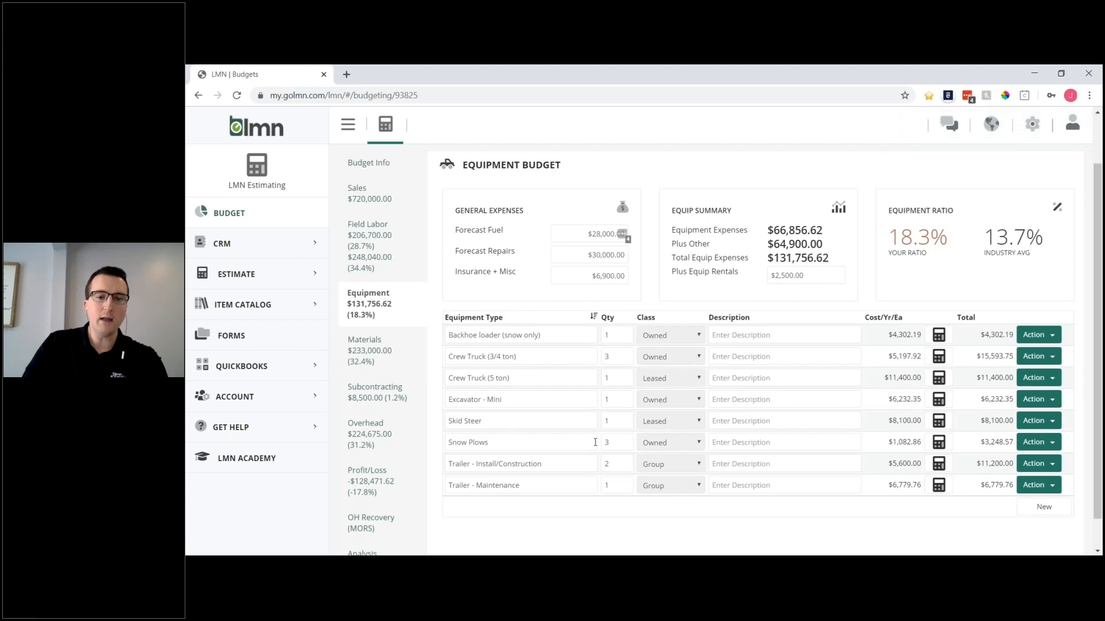
pyautogui.moveTo(609, 443); pyautogui.dragTo(581, 449)
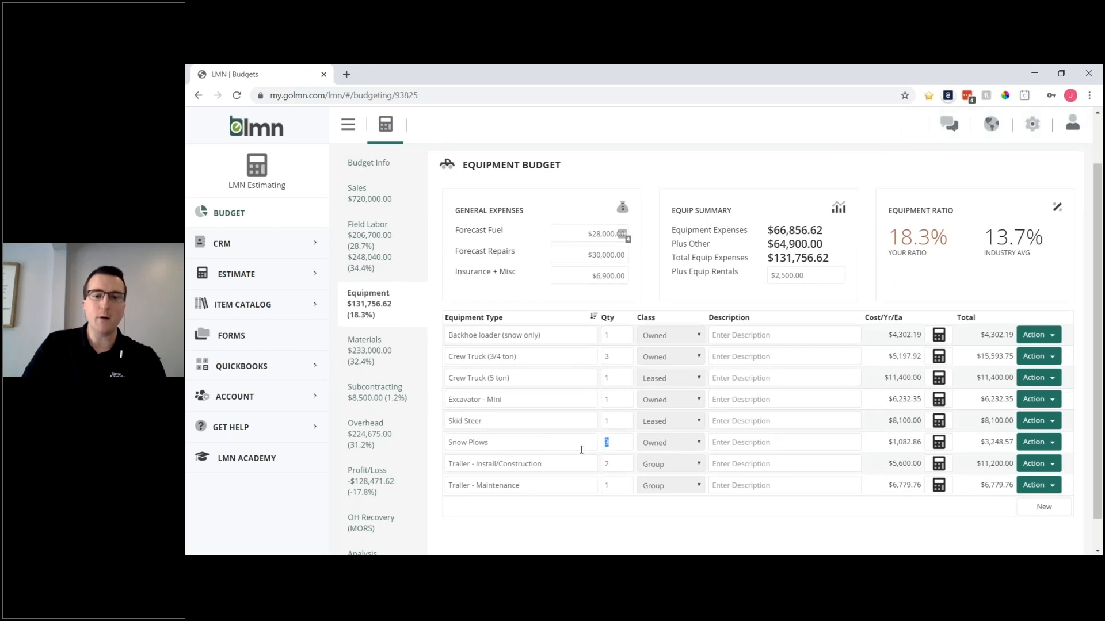
pyautogui.write('0')
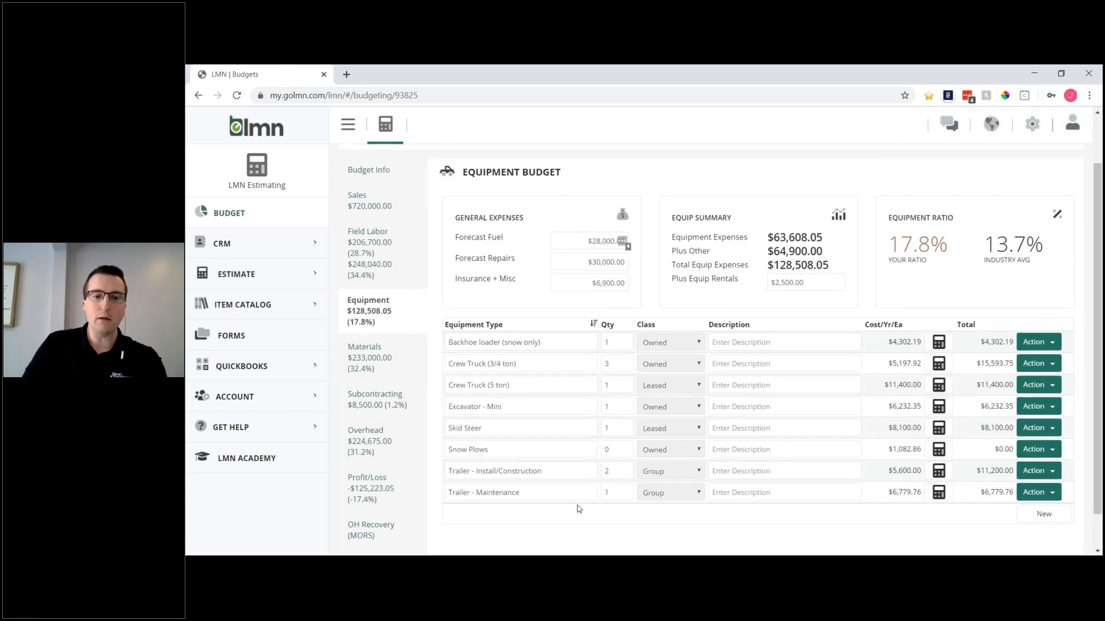
pyautogui.moveTo(607, 491); pyautogui.dragTo(596, 524)
pyautogui.write('0')
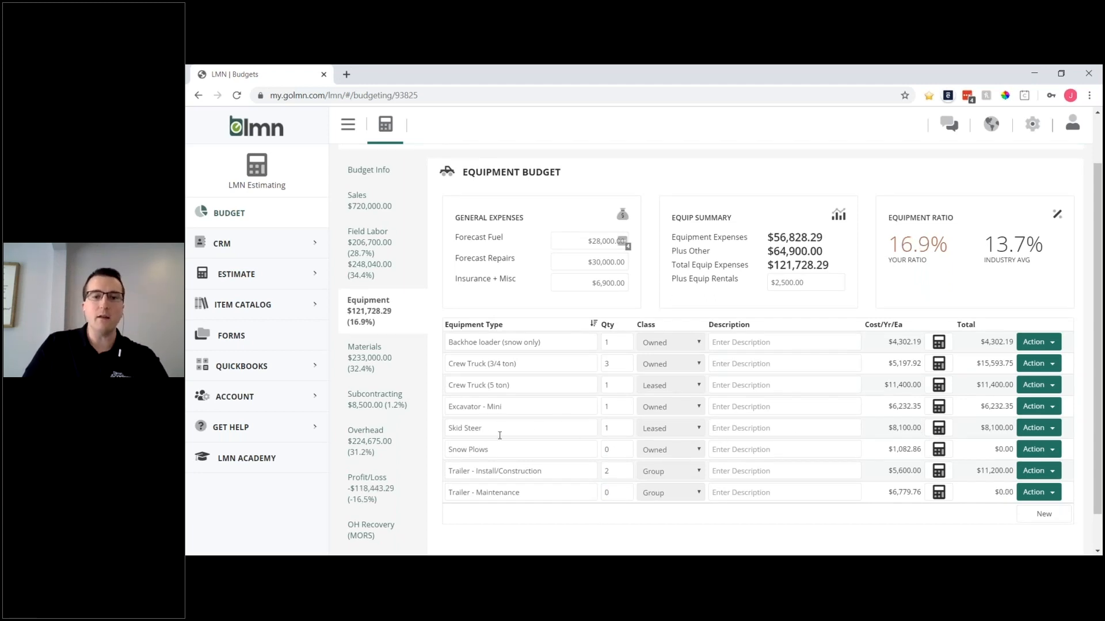
# In the Skid Steer's leased equipment calculator, set the number of months the equipment works in this division to 8.
pyautogui.moveTo(486, 430); pyautogui.dragTo(446, 429)
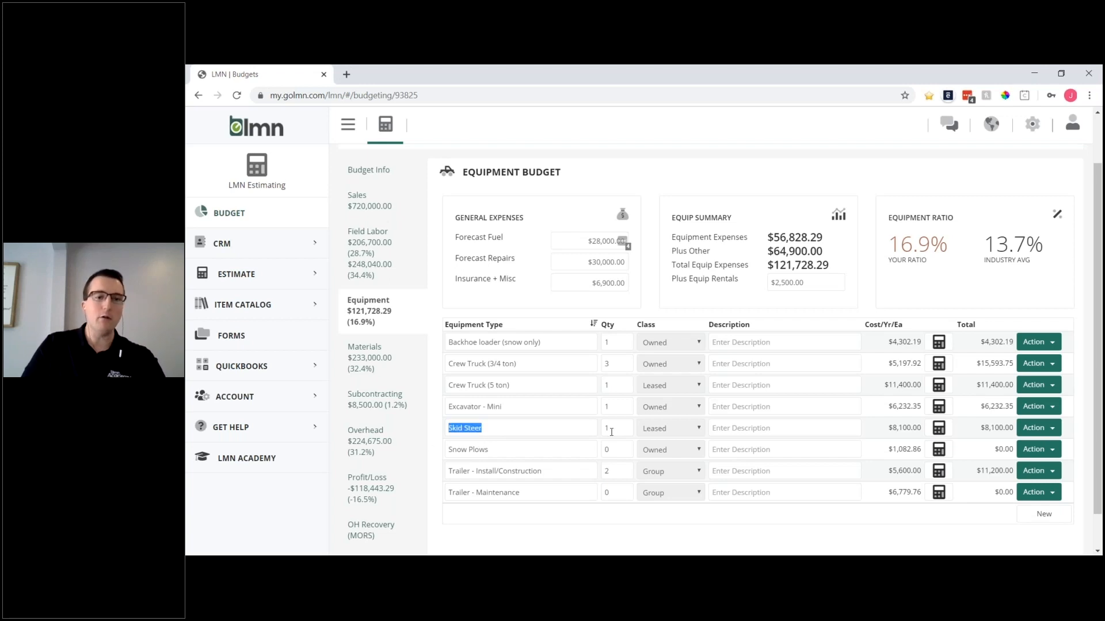
pyautogui.click(939, 428)
pyautogui.scroll(-1, 940, 402)
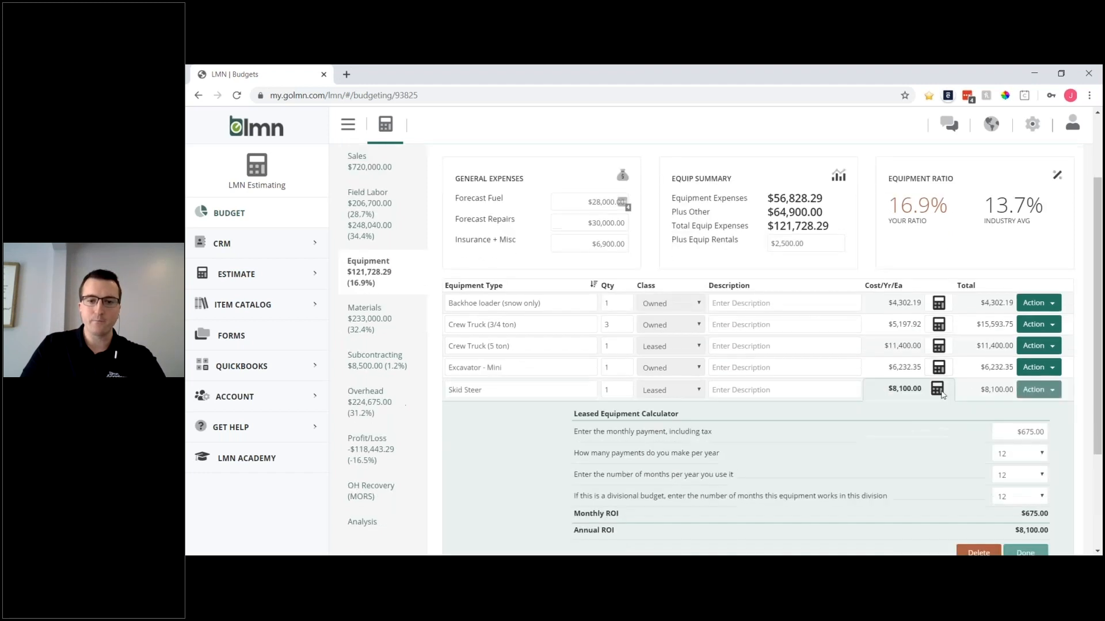
pyautogui.scroll(-1, 643, 449)
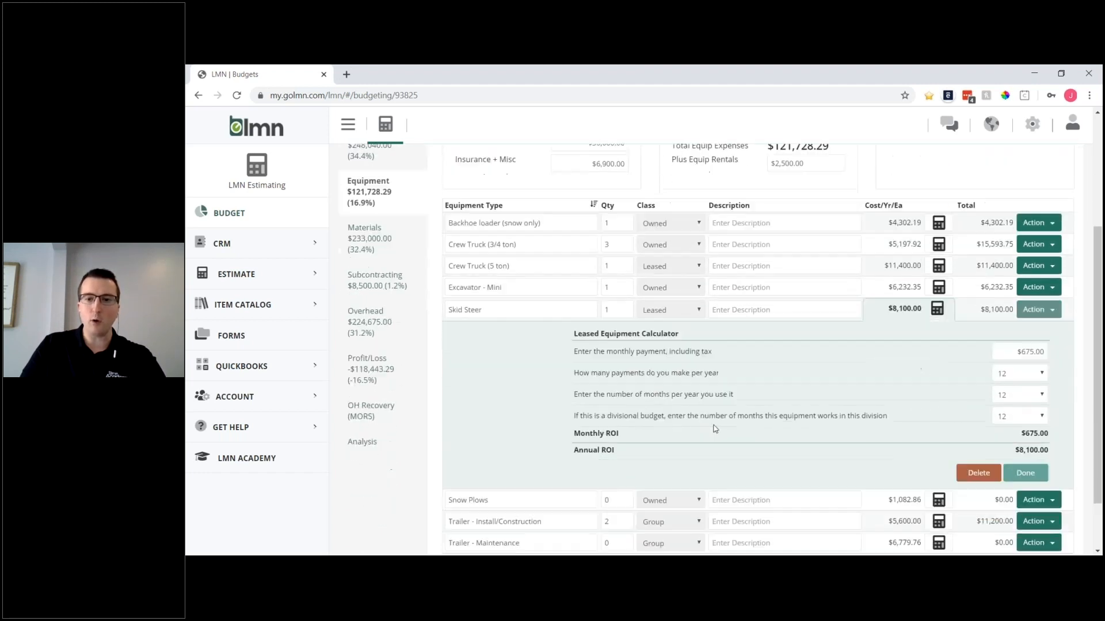
pyautogui.moveTo(573, 415); pyautogui.dragTo(889, 426)
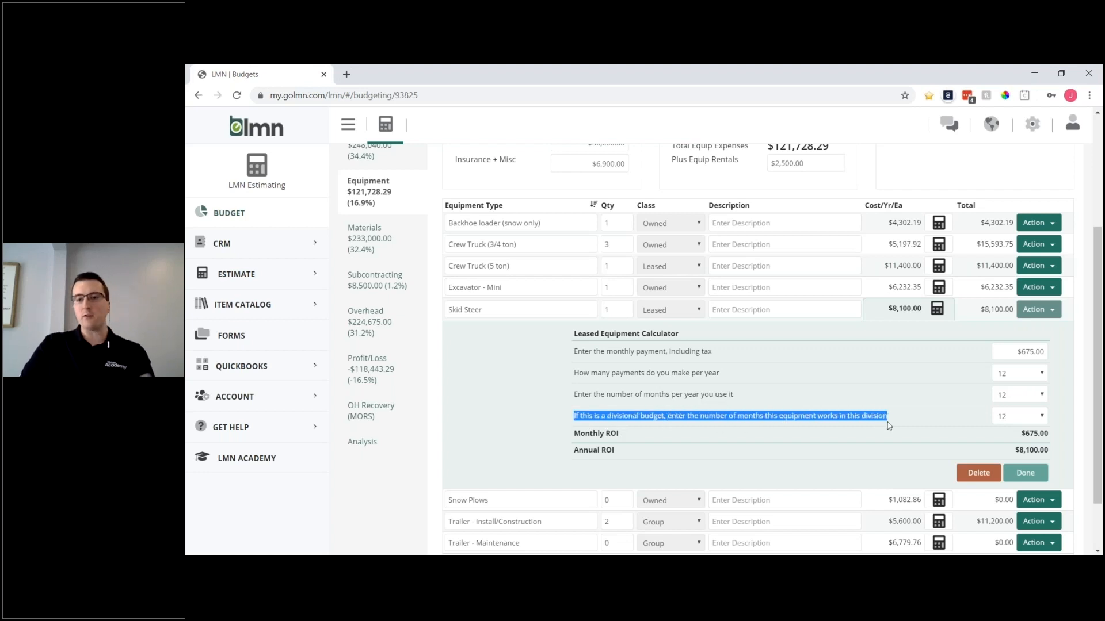
pyautogui.click(1025, 420)
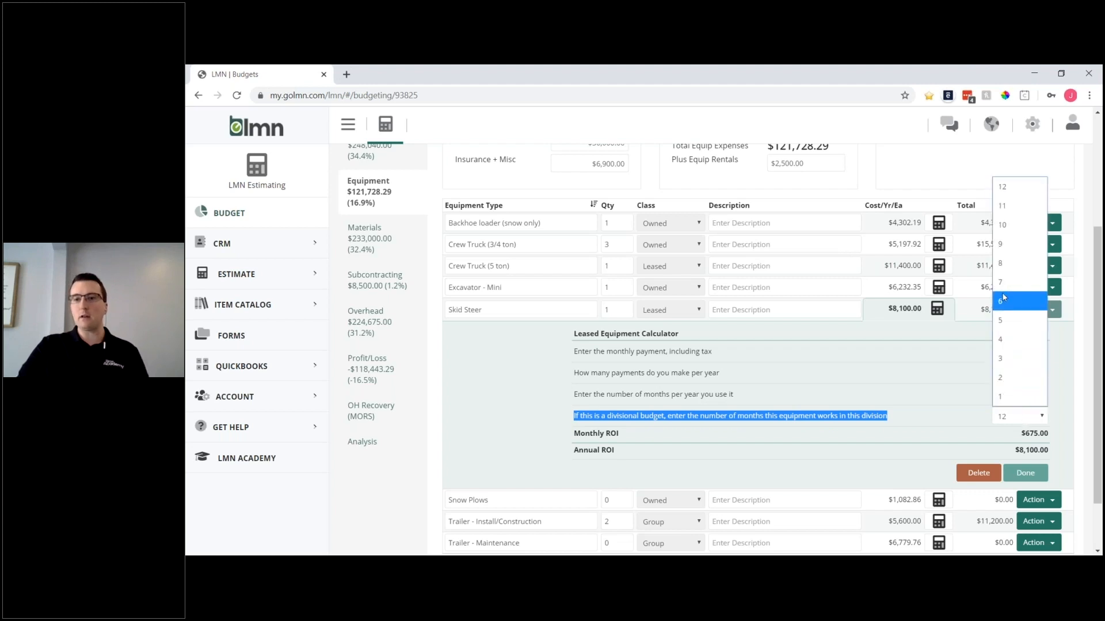
pyautogui.click(1008, 264)
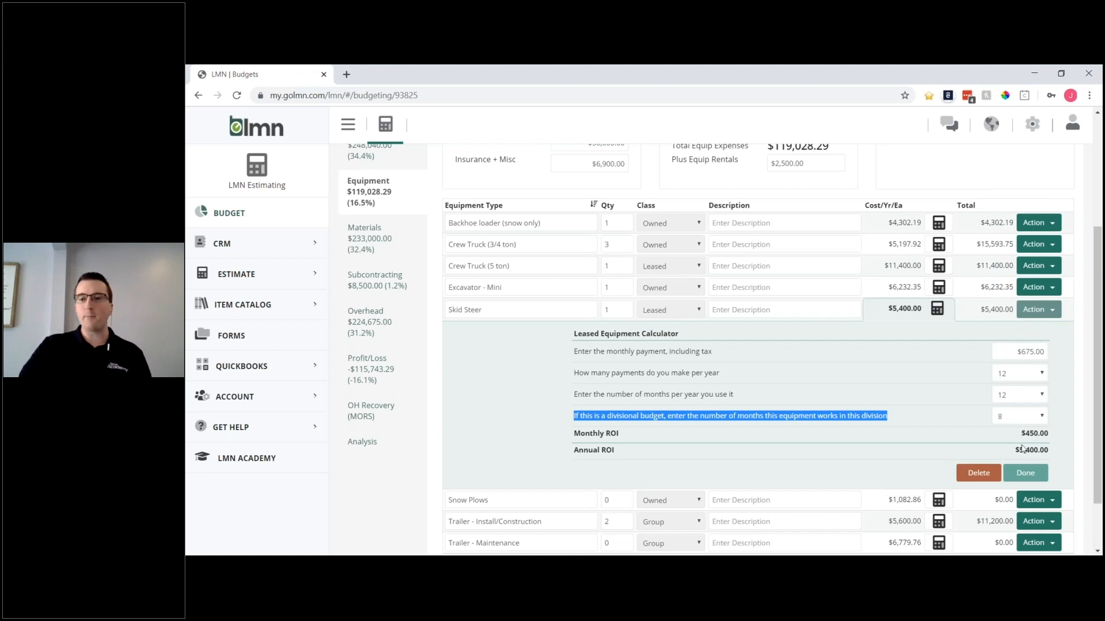
pyautogui.click(1024, 473)
pyautogui.scroll(2, 408, 314)
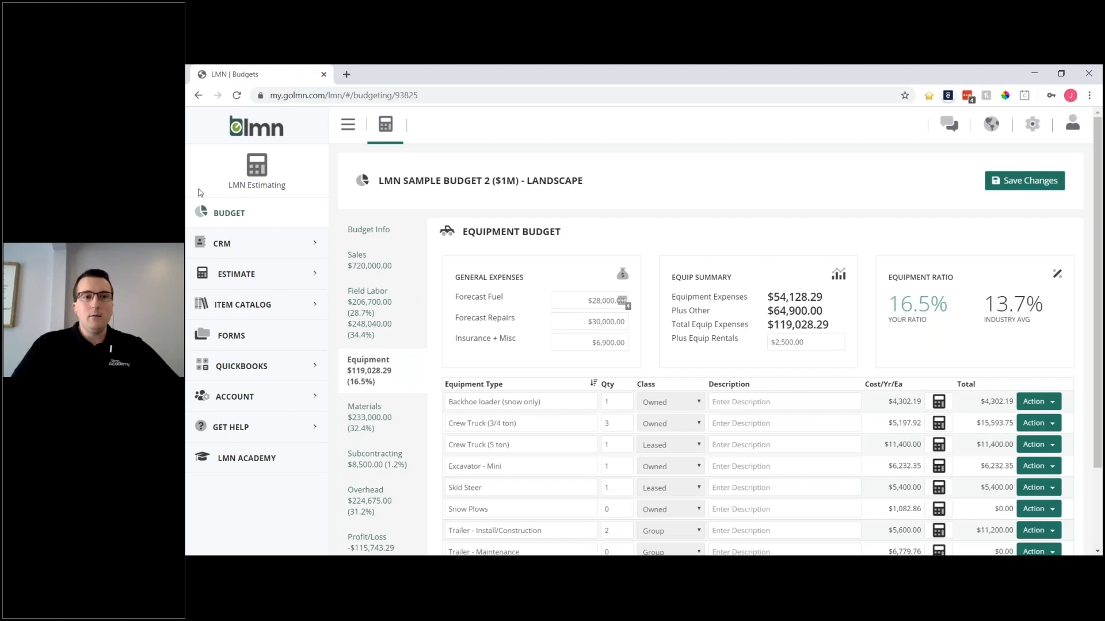
# Leave the Landscape budget without saving its pending changes and look over the scenario versions in the budgets list.
pyautogui.click(291, 224)
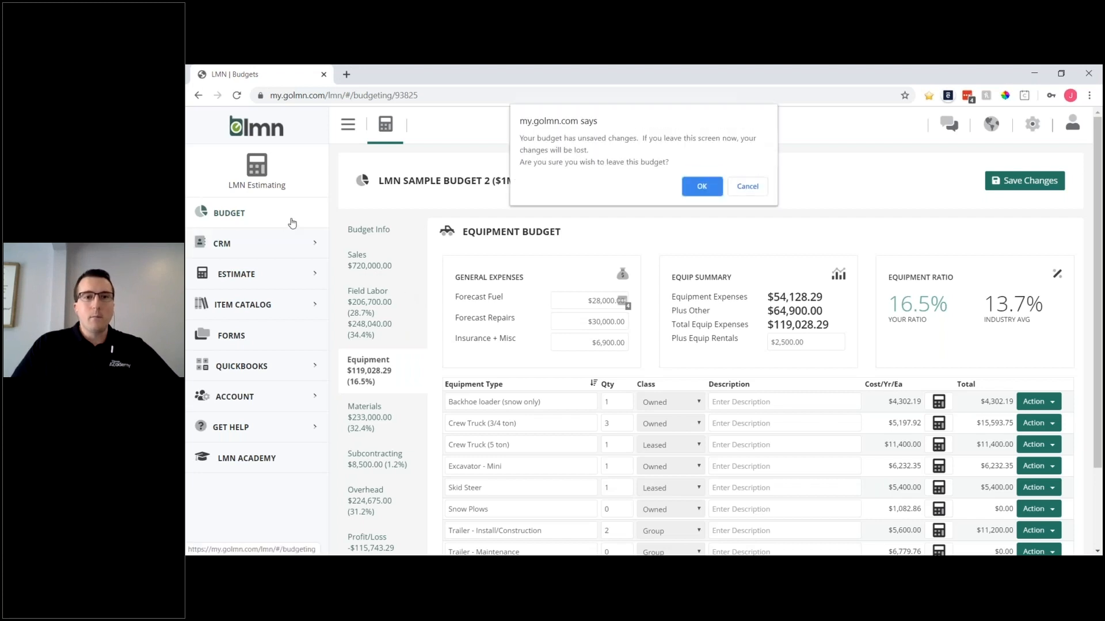
pyautogui.click(703, 187)
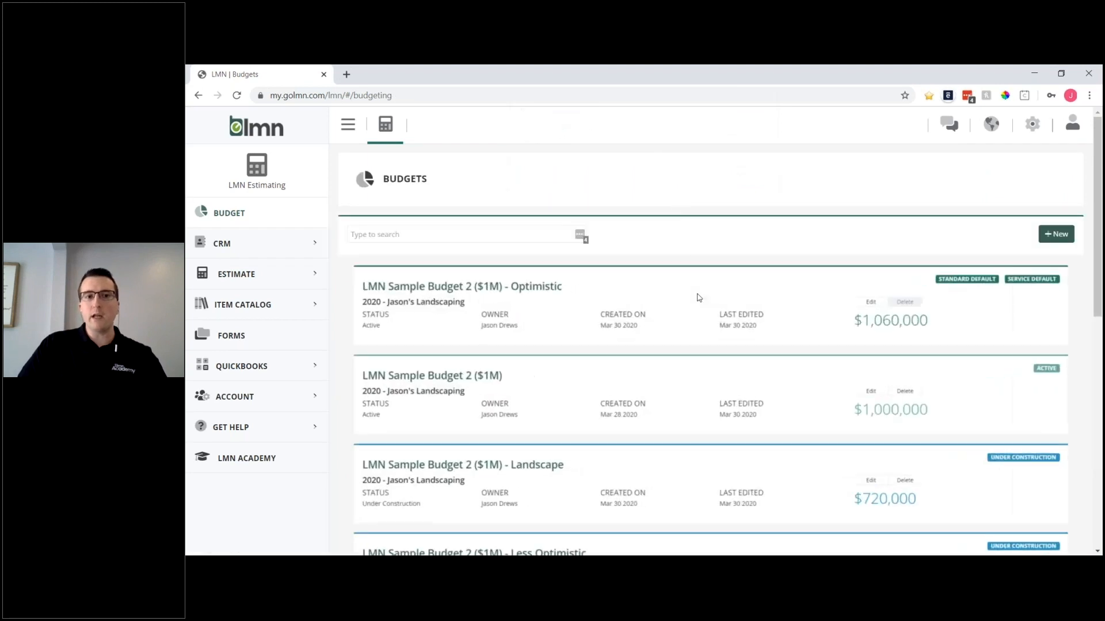
pyautogui.scroll(-1, 706, 299)
pyautogui.scroll(-1, 707, 300)
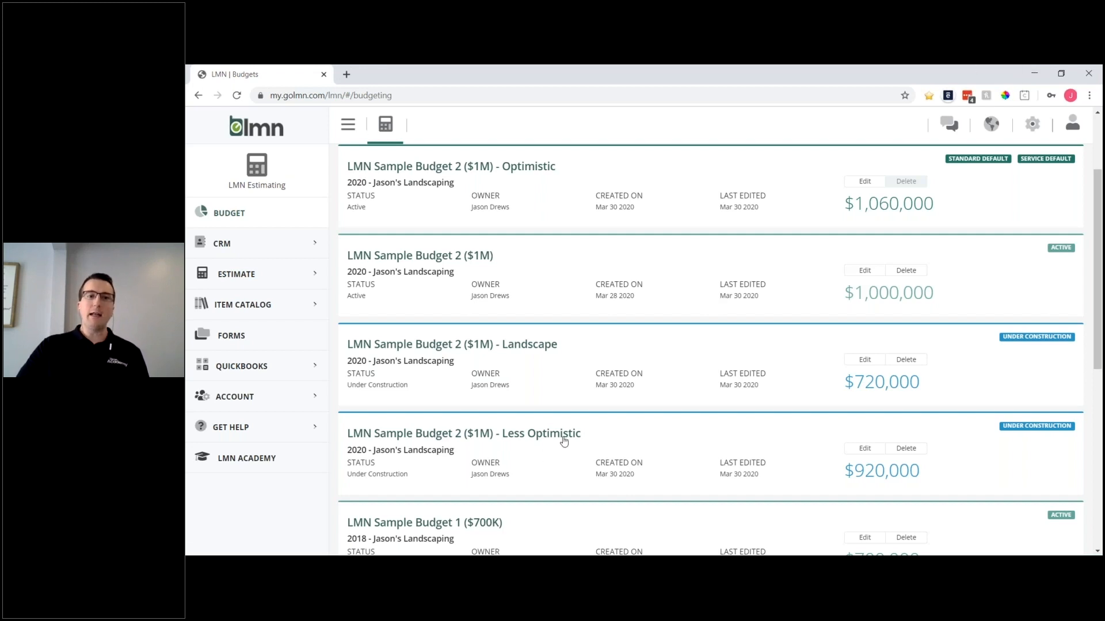
pyautogui.scroll(1, 565, 439)
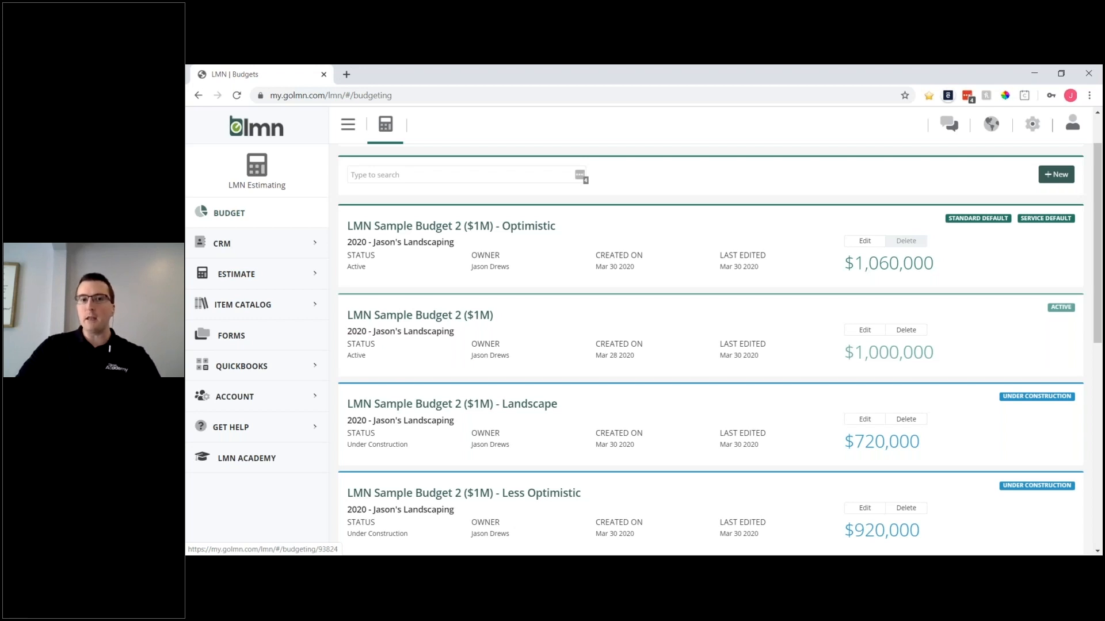
# Open the LMN Sample Budget 2 ($1M) - Less Optimistic budget and review its Budget Info and section totals.
pyautogui.click(524, 495)
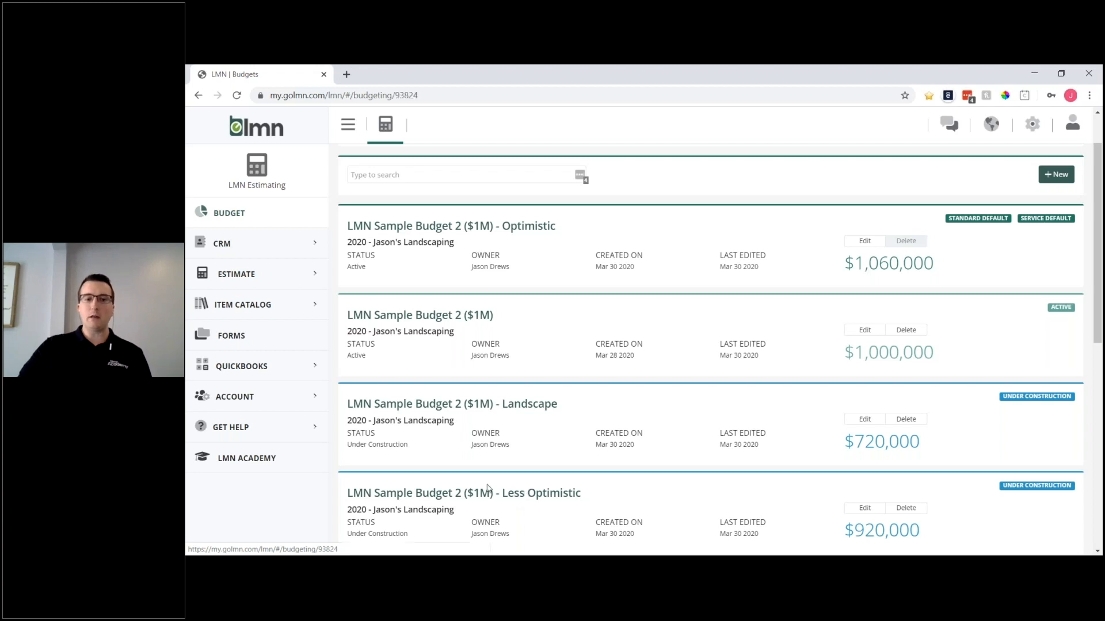
pyautogui.scroll(1, 392, 423)
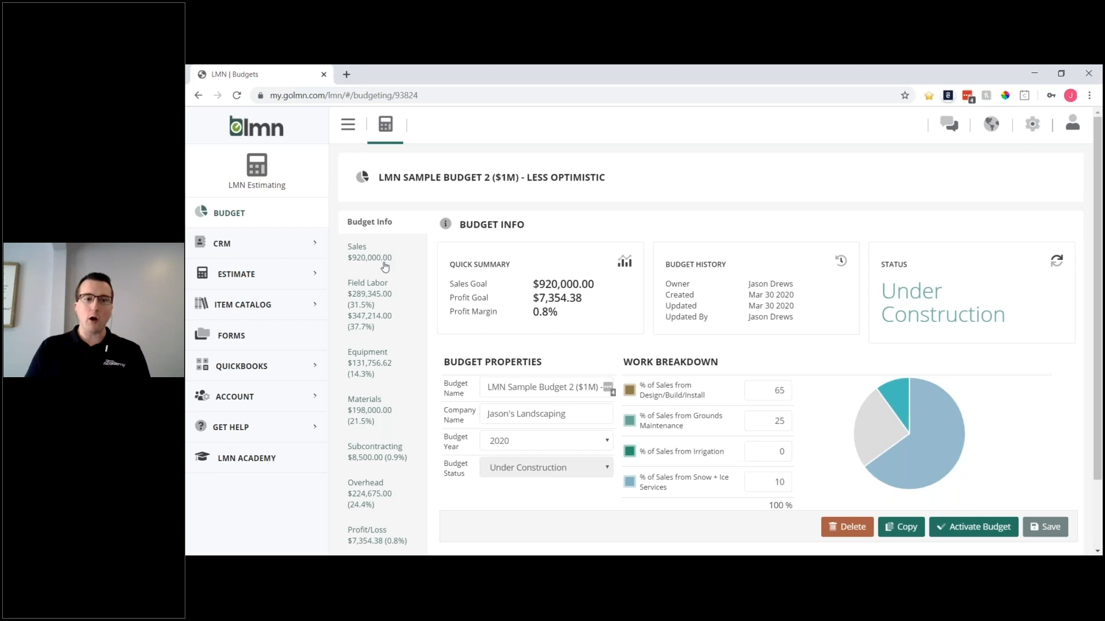
pyautogui.scroll(-1, 377, 299)
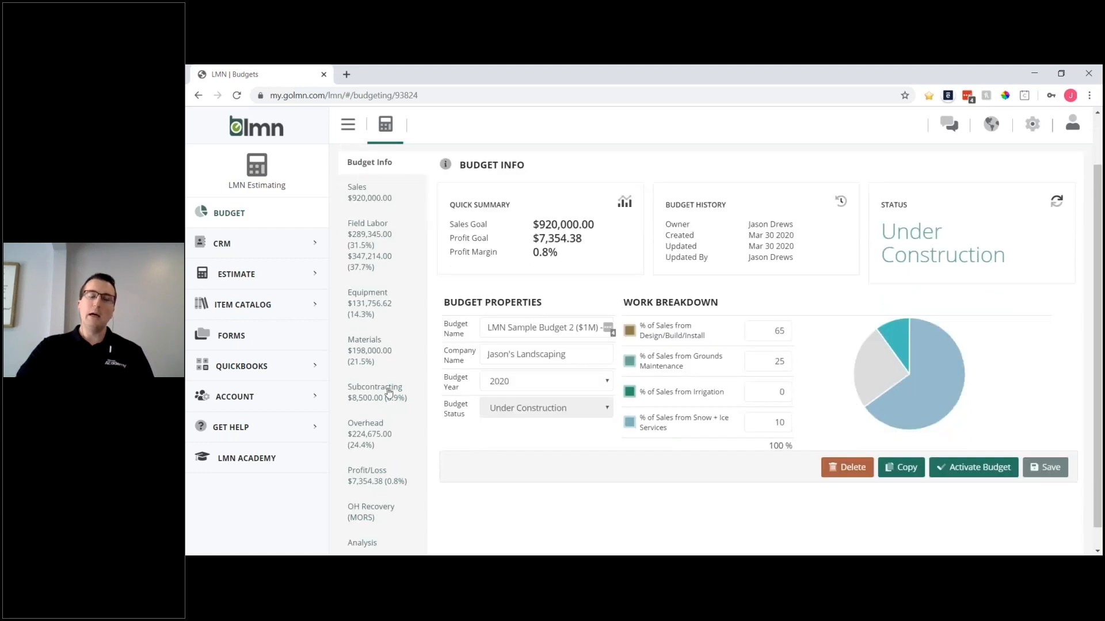
pyautogui.scroll(1, 391, 386)
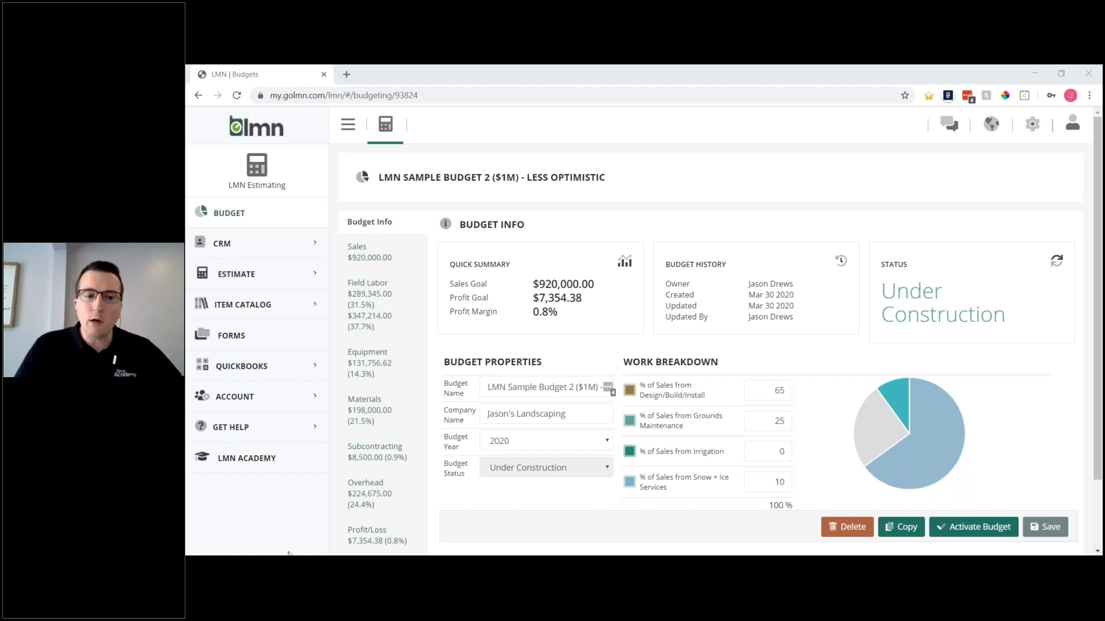
# In the Overhead section, start a new overhead expense line named Unexpected Expenses, and return to Budget Info.
pyautogui.click(375, 499)
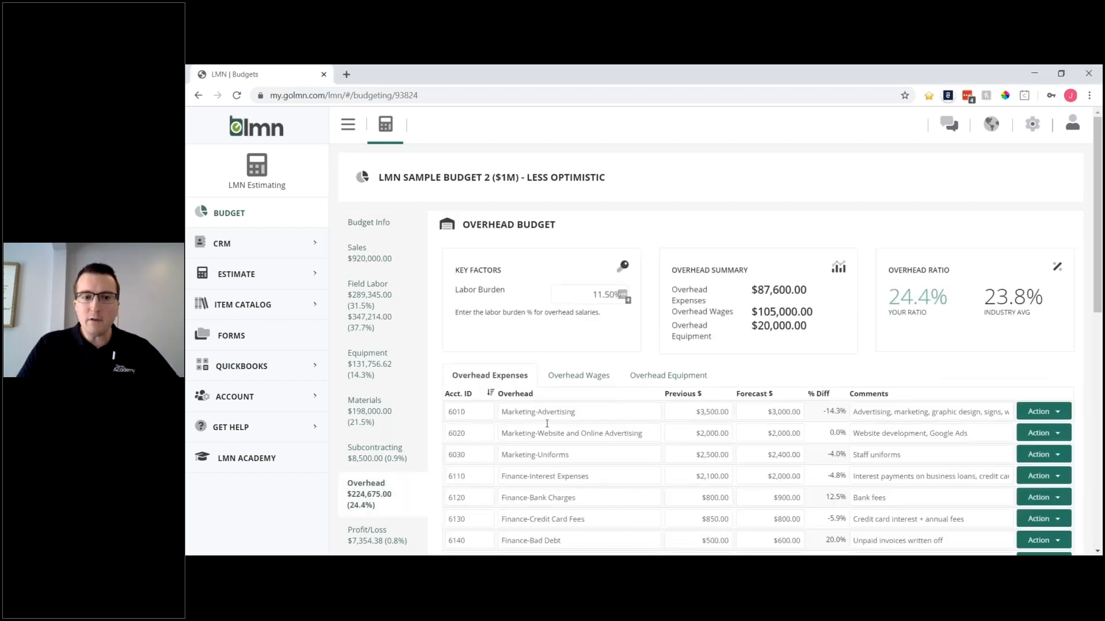
pyautogui.scroll(-1, 406, 394)
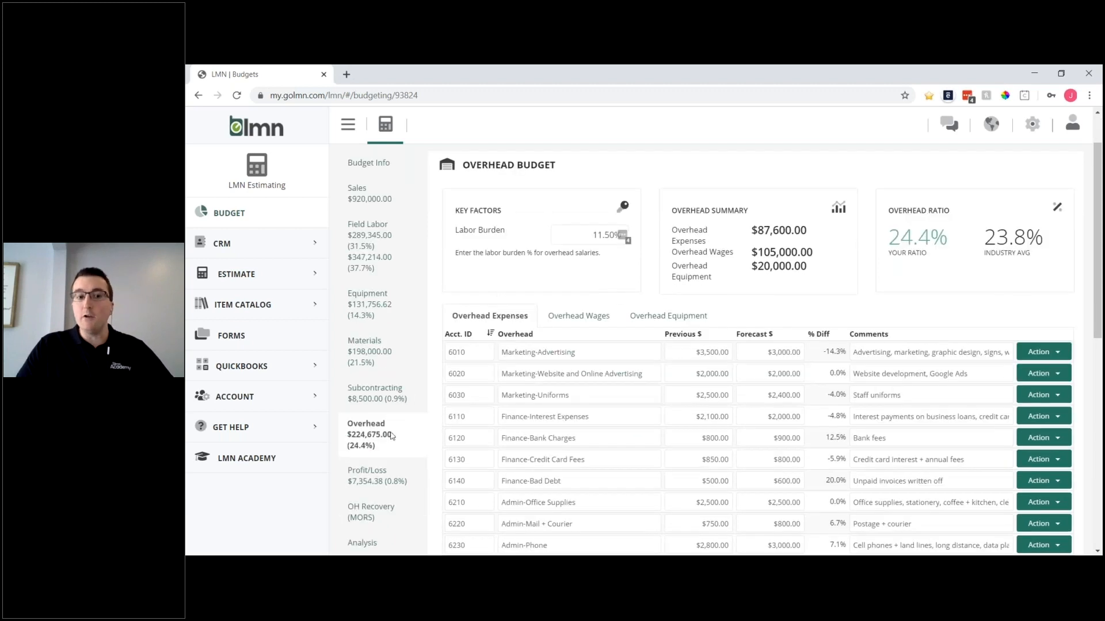
pyautogui.scroll(-2, 659, 402)
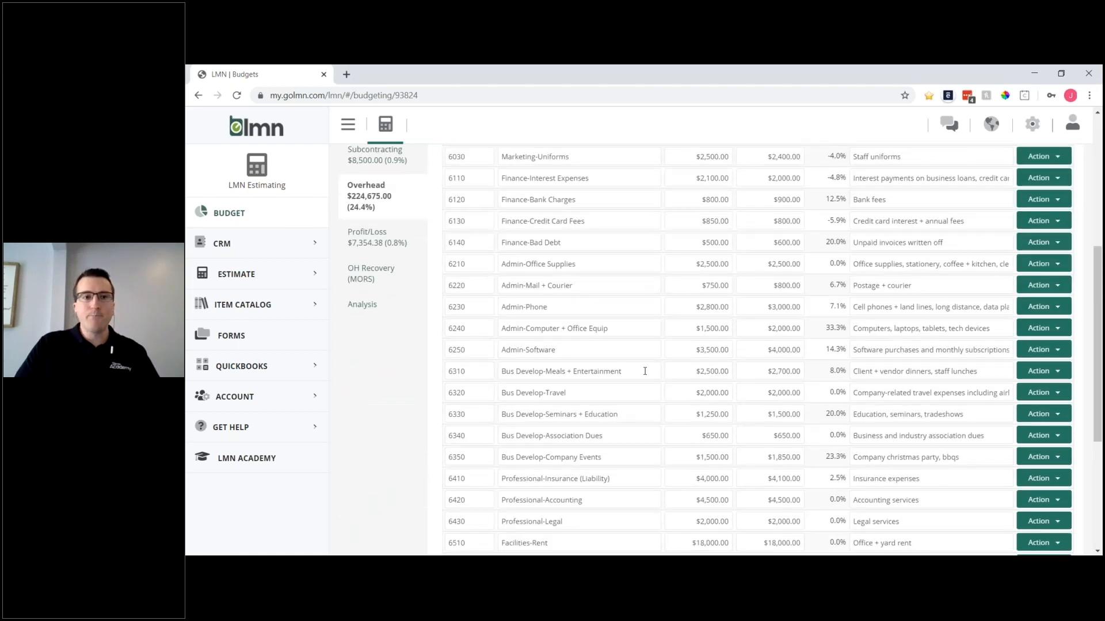
pyautogui.scroll(1, 448, 335)
pyautogui.scroll(-7, 698, 328)
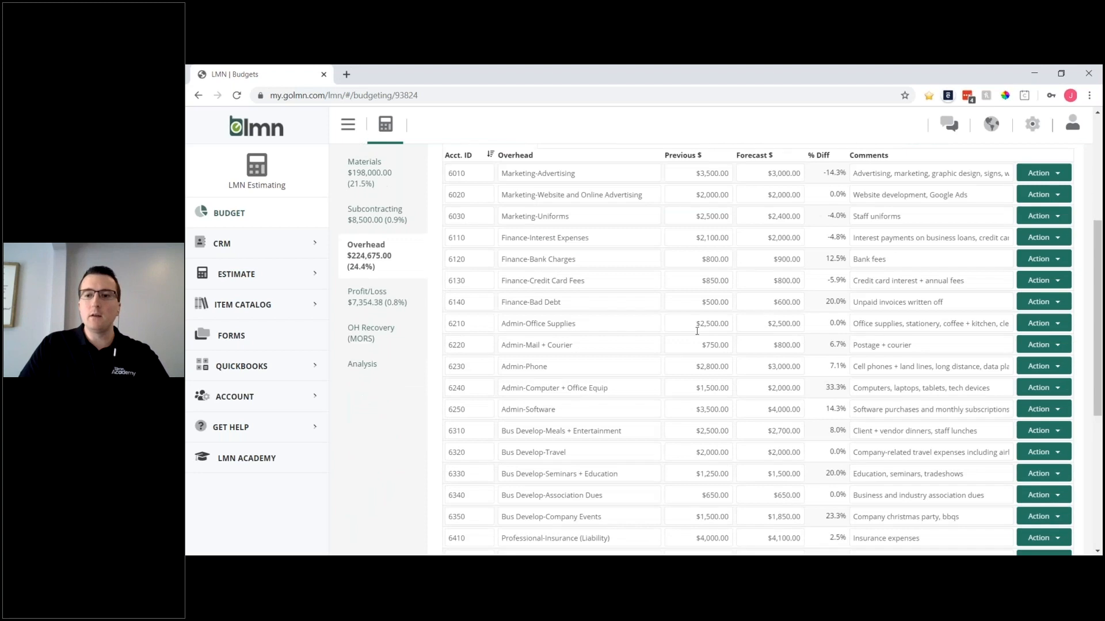
pyautogui.click(1055, 500)
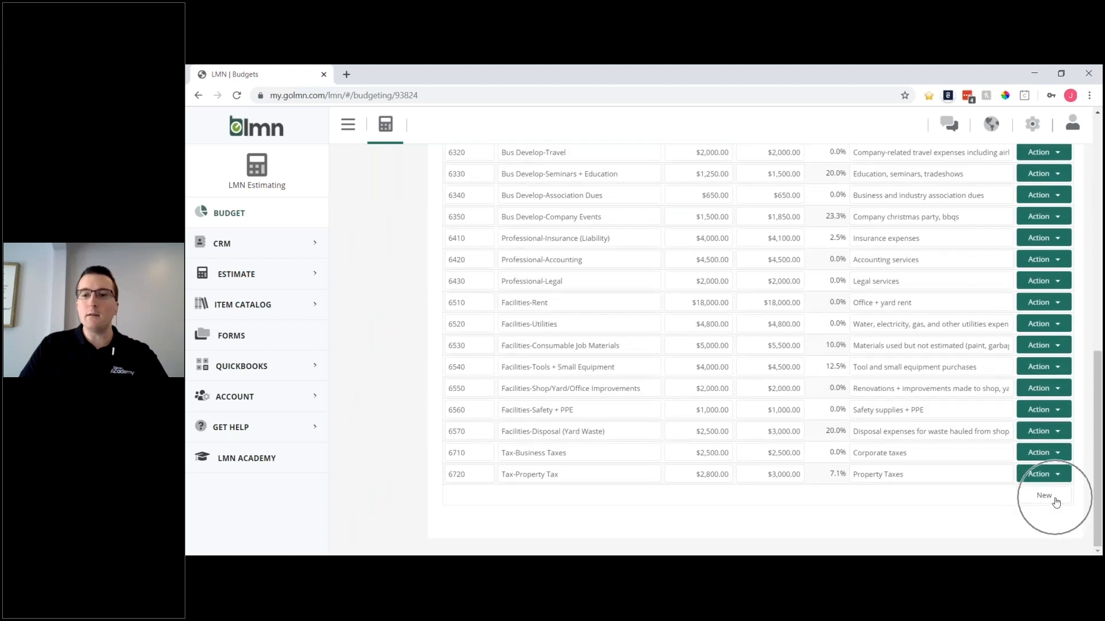
pyautogui.click(1048, 500)
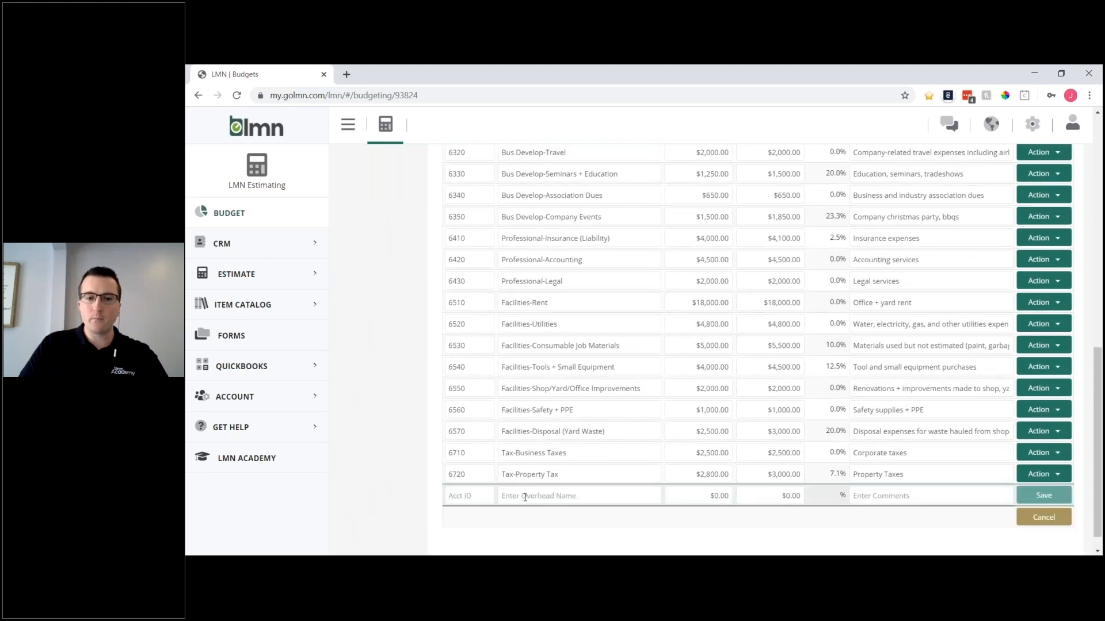
pyautogui.write('U')
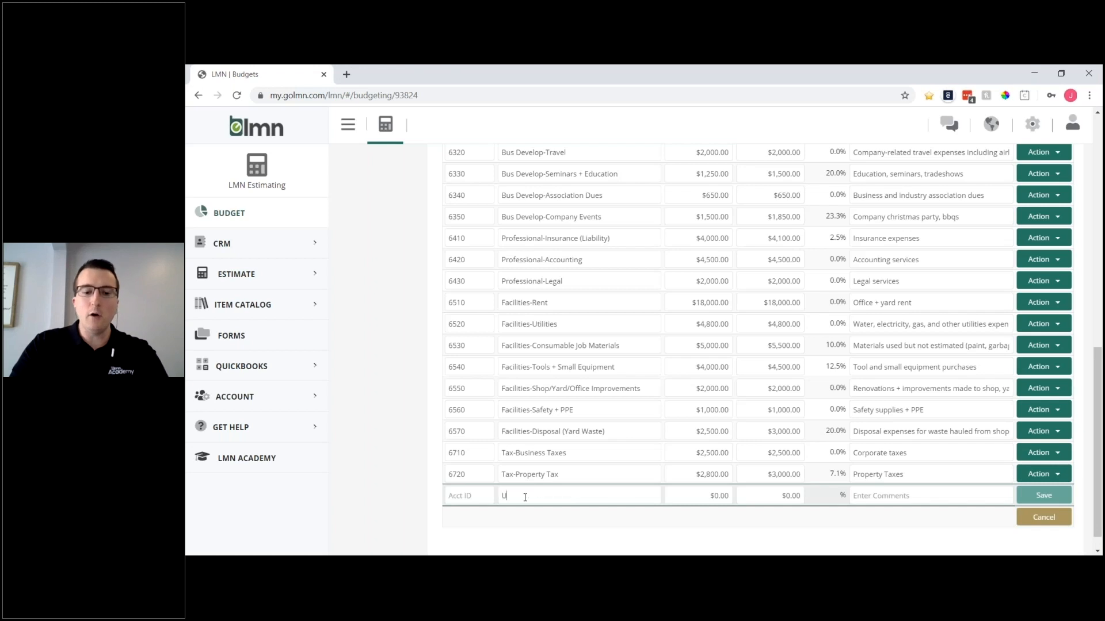
pyautogui.write('nexpected Expenses')
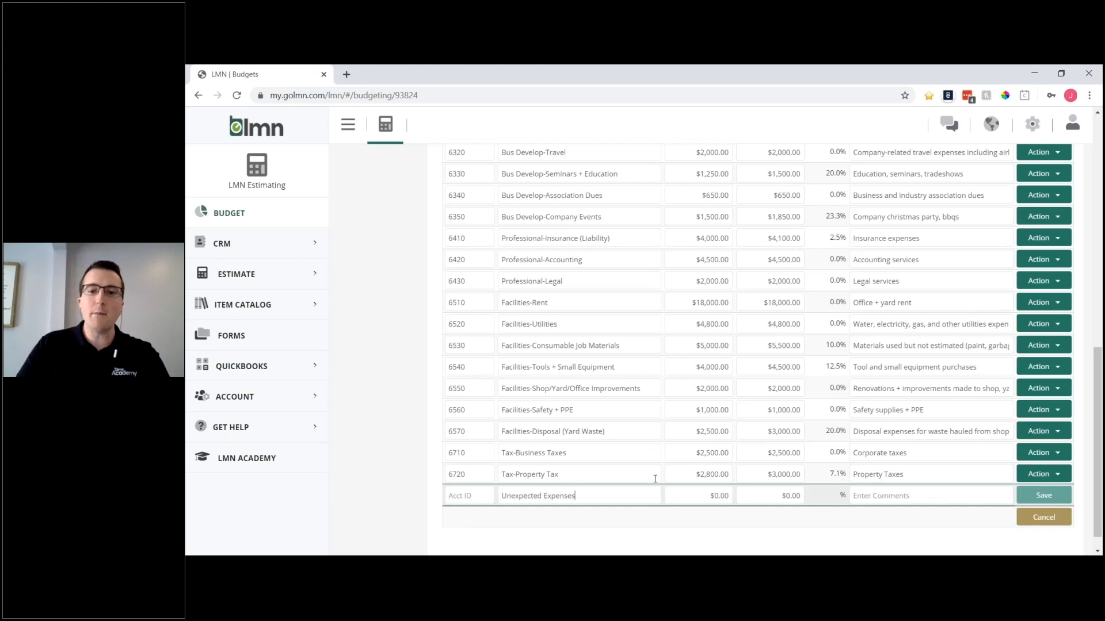
pyautogui.moveTo(783, 499); pyautogui.dragTo(805, 504)
pyautogui.scroll(5, 392, 457)
pyautogui.scroll(2, 400, 459)
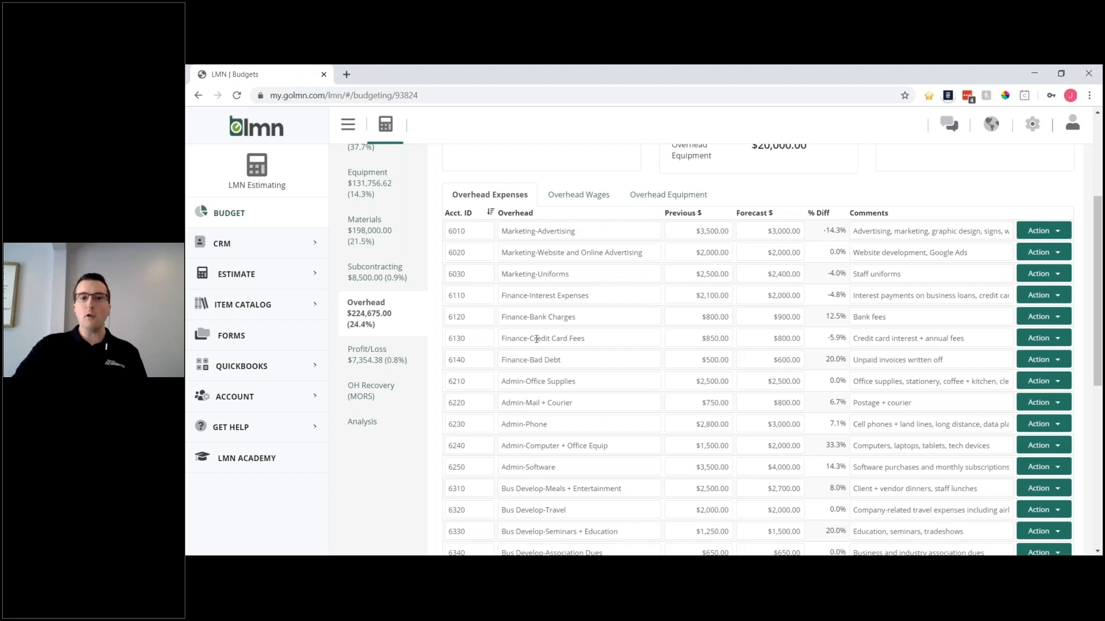
pyautogui.scroll(3, 536, 339)
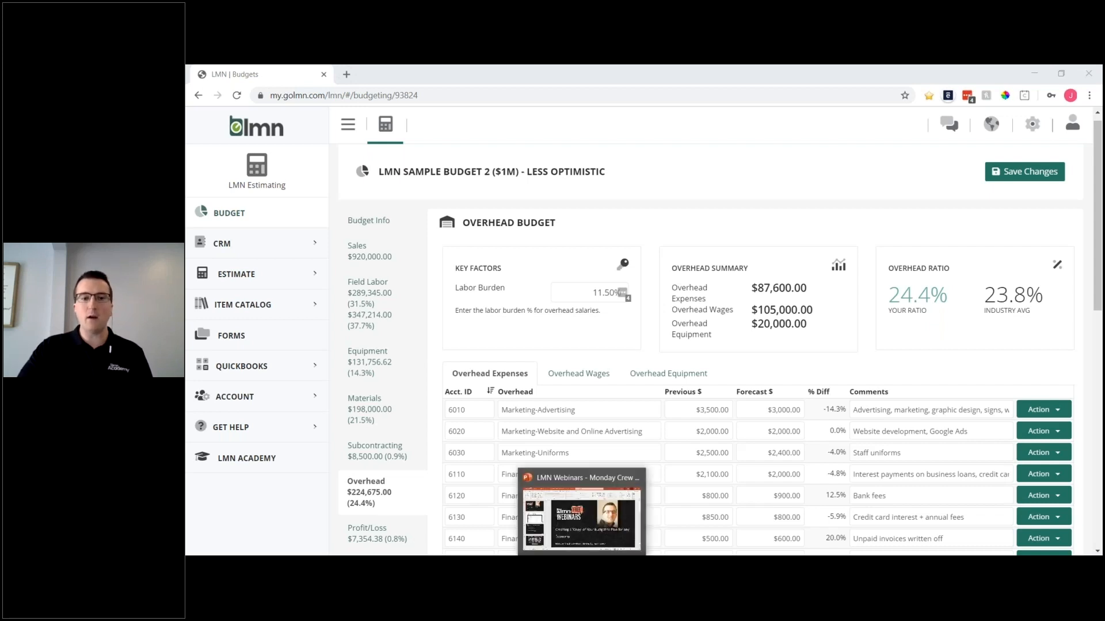
pyautogui.click(374, 221)
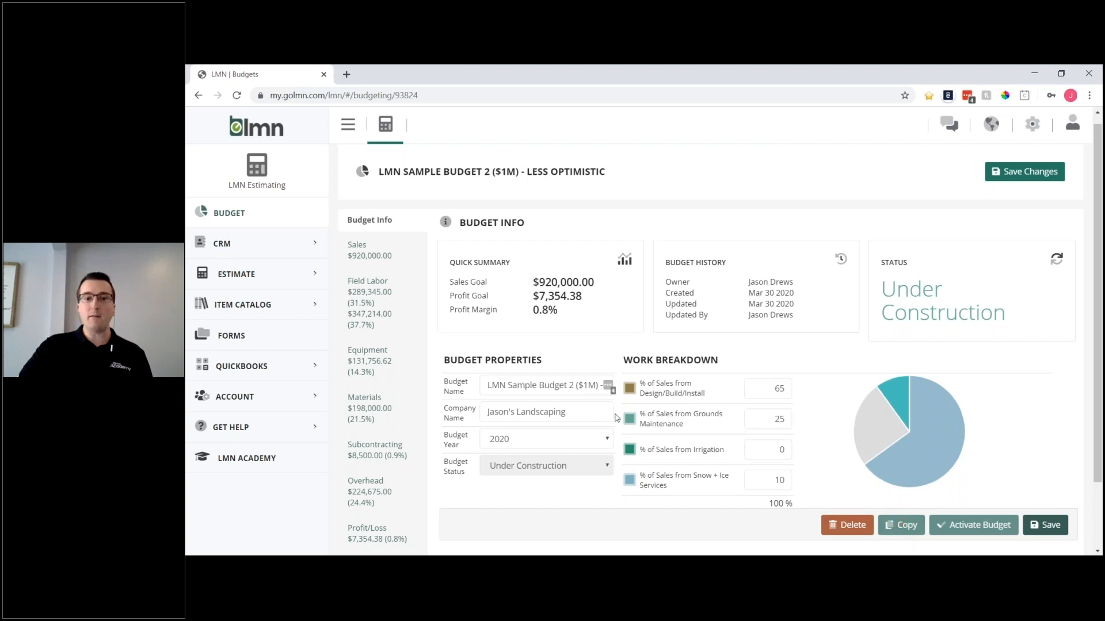
# Switch to the LMN Webinars PowerPoint deck, start the slide show from the Forms Library slide and change its display settings.
pyautogui.moveTo(582, 556)
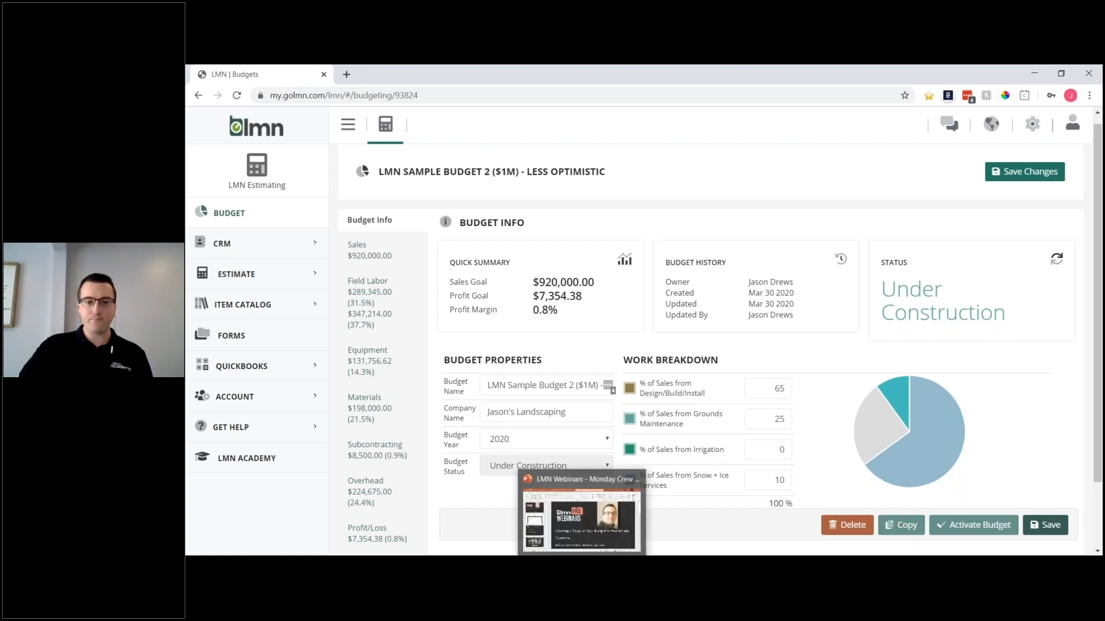
pyautogui.click(590, 527)
pyautogui.press('Down')
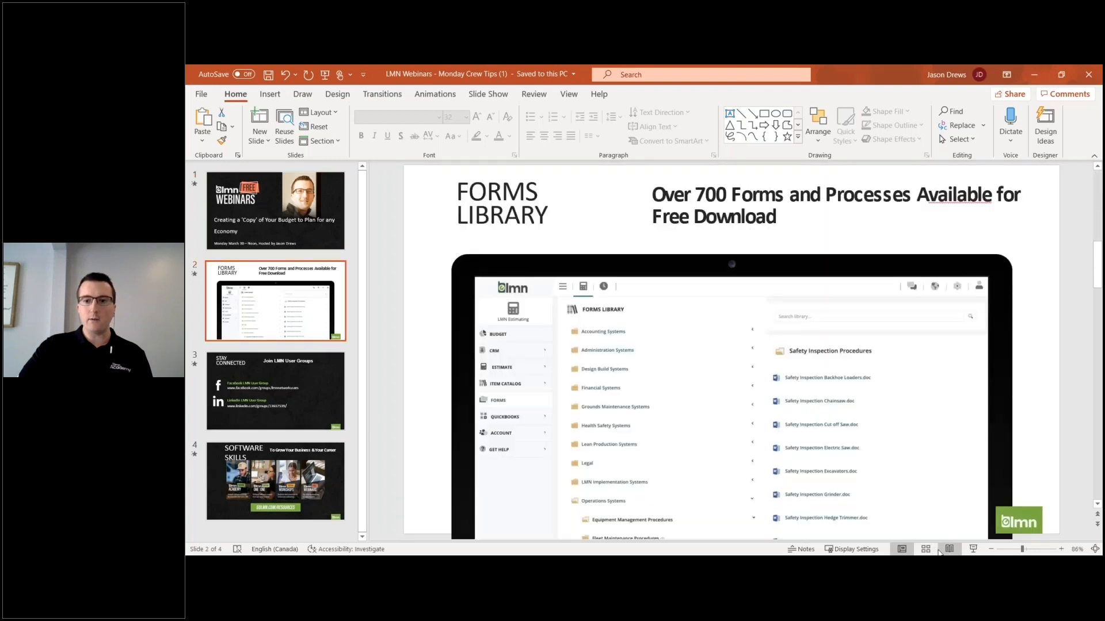
pyautogui.click(972, 549)
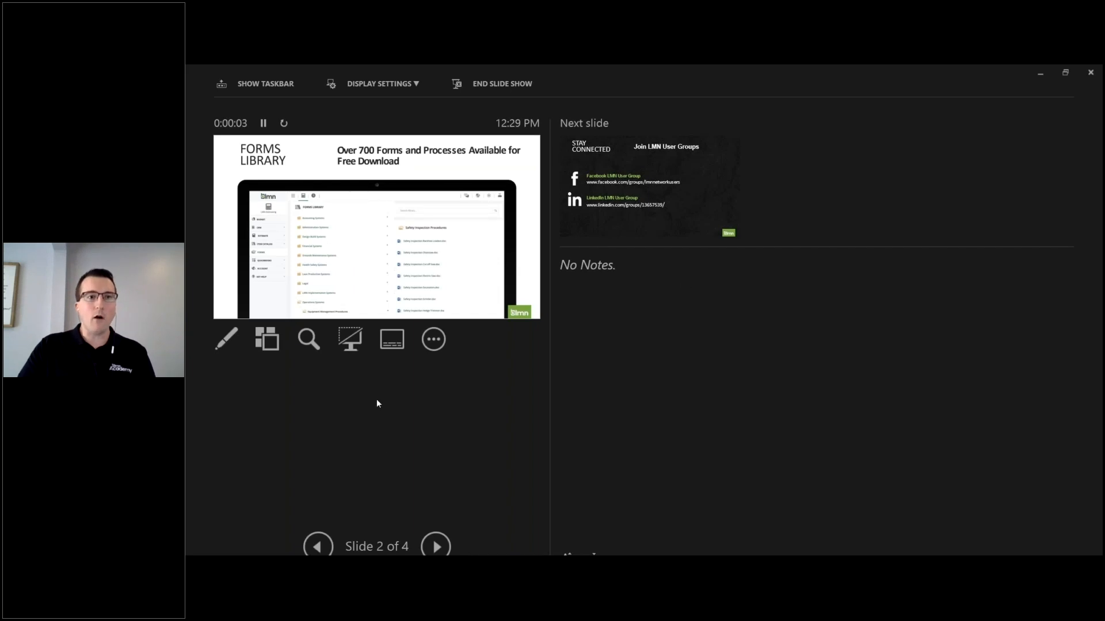
pyautogui.click(372, 85)
pyautogui.click(387, 108)
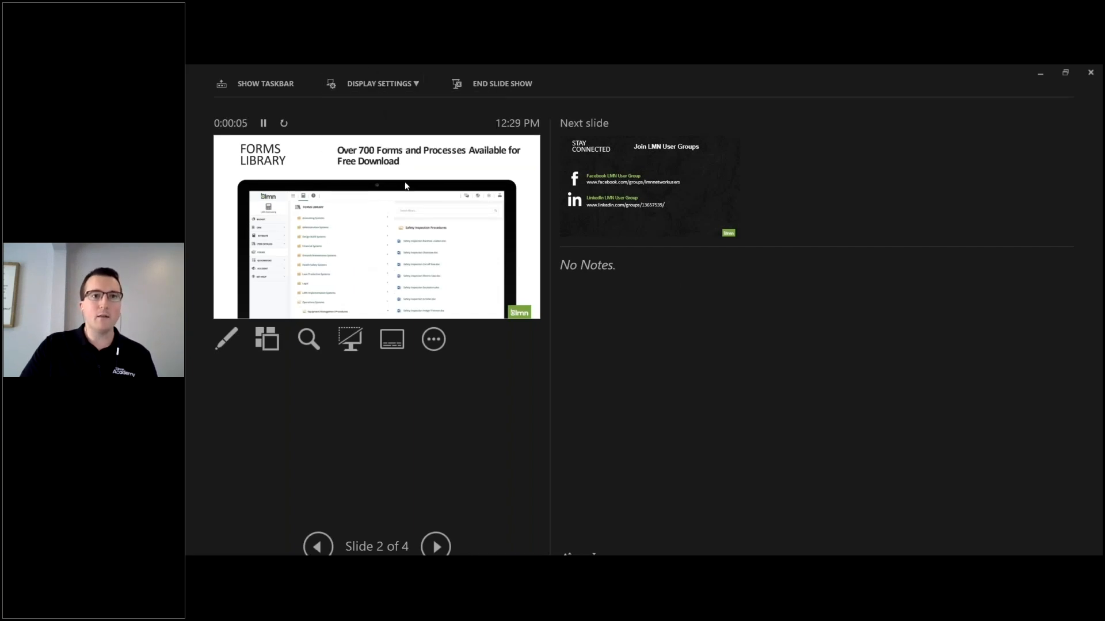